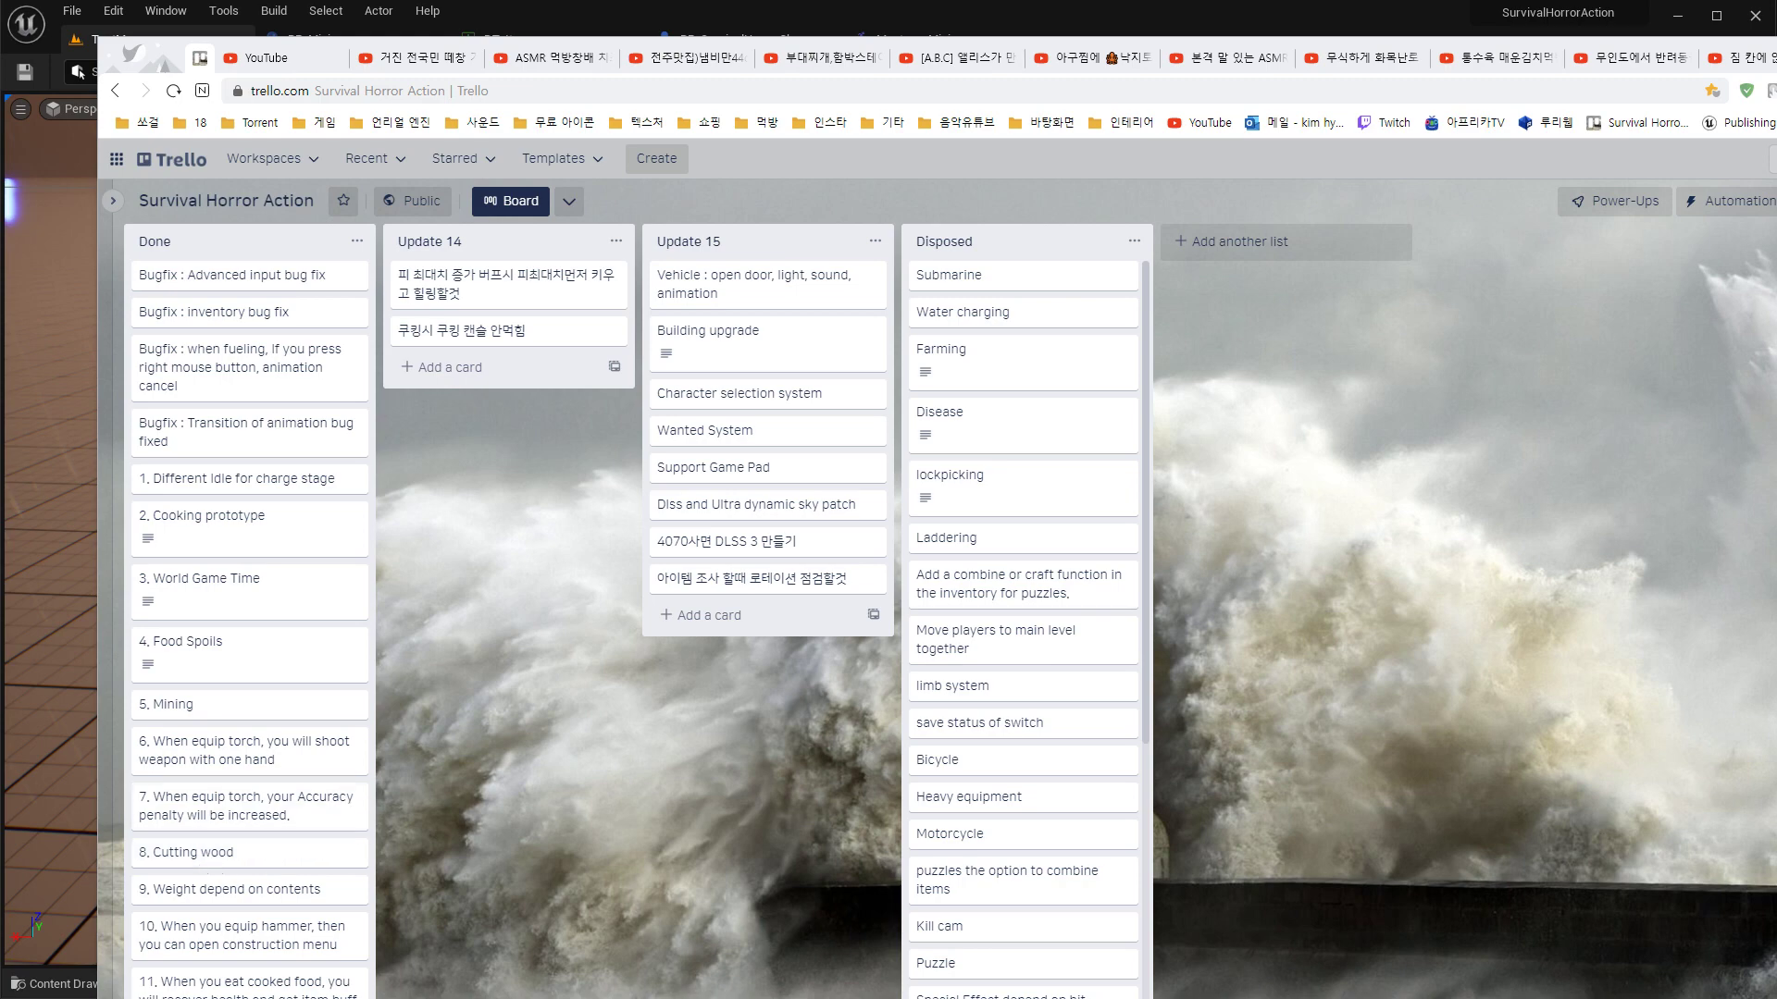
# Step: Leave the Trello Survival Horror Action board and return to the Unreal test map editor
pyautogui.hotkey('alt', 'Tab')
# Step: Delete BP_Item5, move BP_Item6 to the right and set its Row Name to Axe
pyautogui.press('Delete')
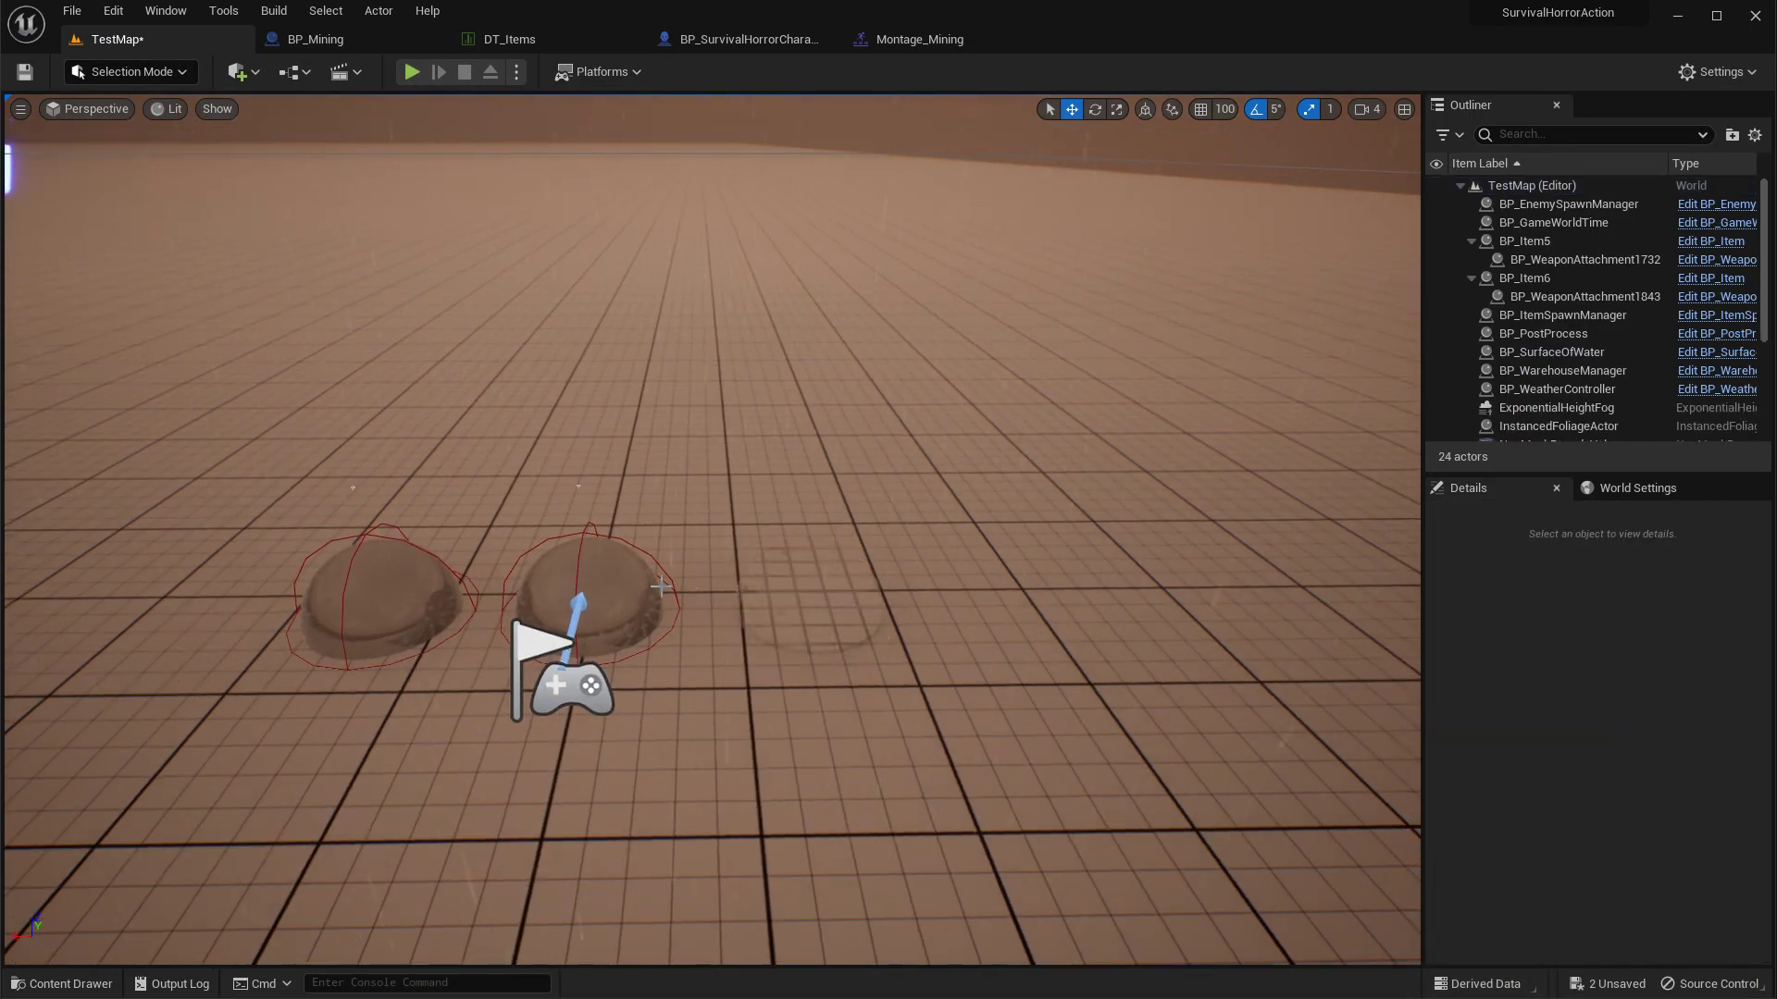
pyautogui.click(625, 577)
pyautogui.press('Delete')
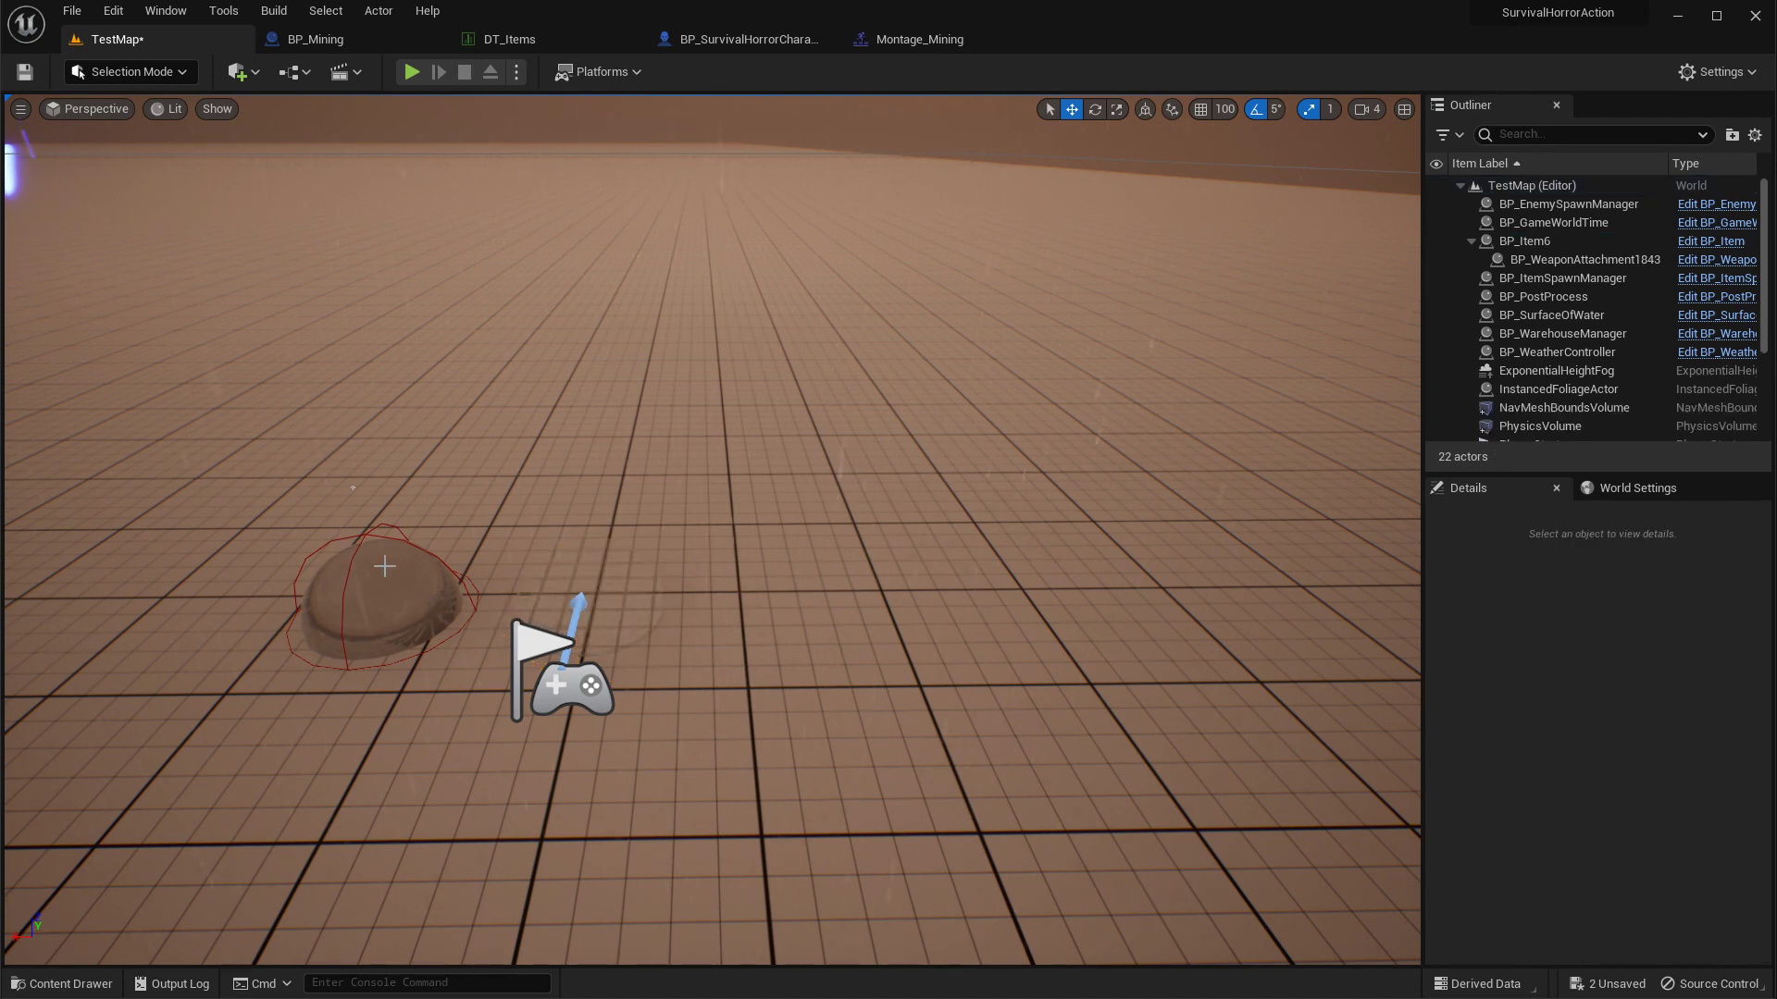
pyautogui.click(396, 600)
pyautogui.moveTo(329, 611); pyautogui.dragTo(552, 611)
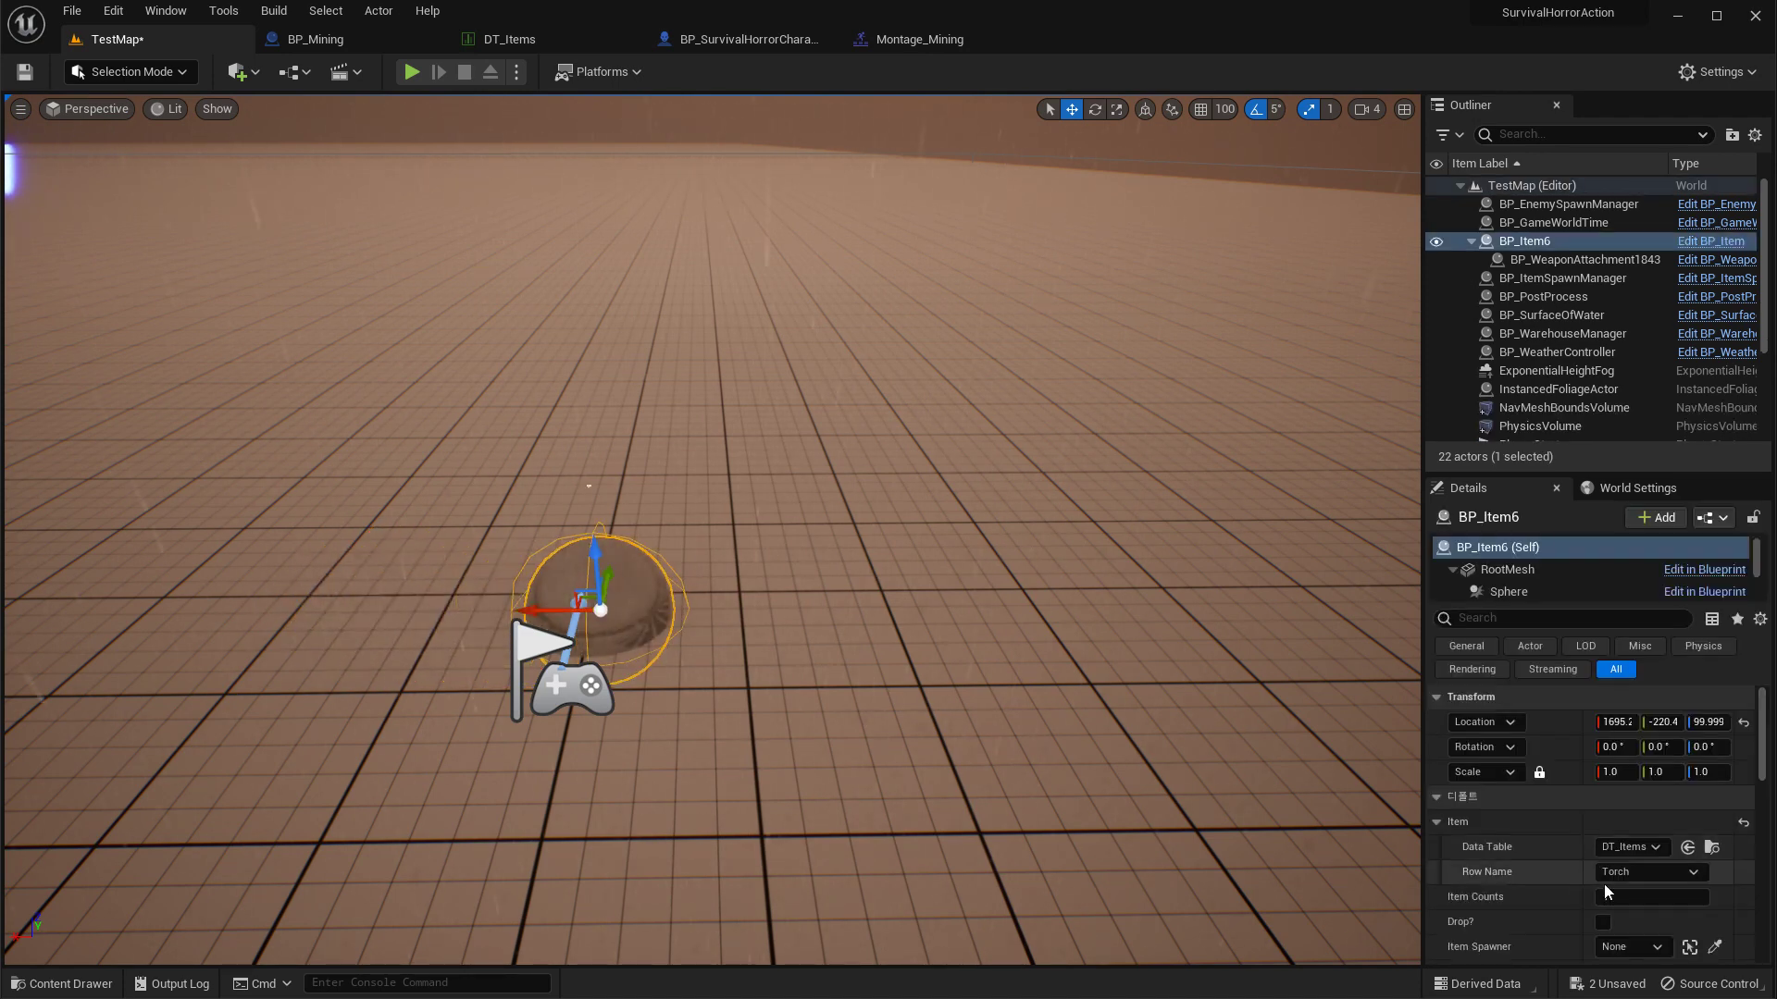
pyautogui.click(1617, 873)
pyautogui.write('axe')
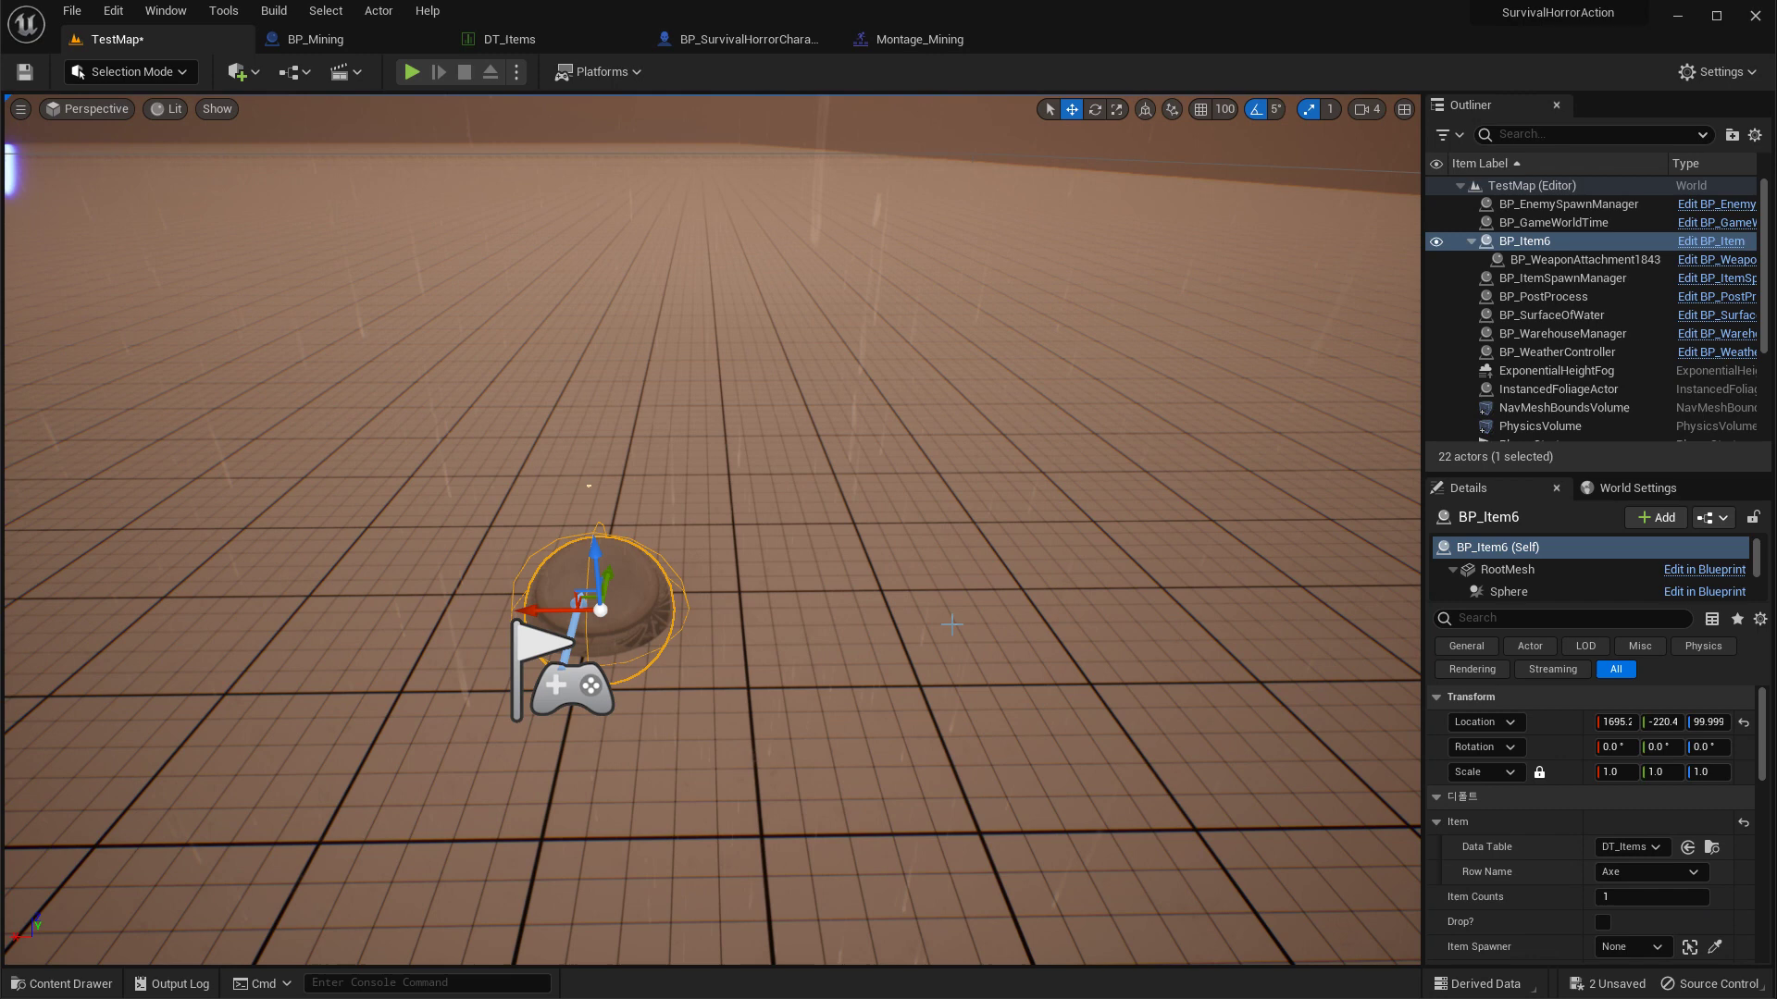
pyautogui.moveTo(953, 627); pyautogui.dragTo(995, 706, button='right')
# Step: Place BP_Wood from the Content Drawer's Blueprints folder into the level beside the axe
pyautogui.click(61, 984)
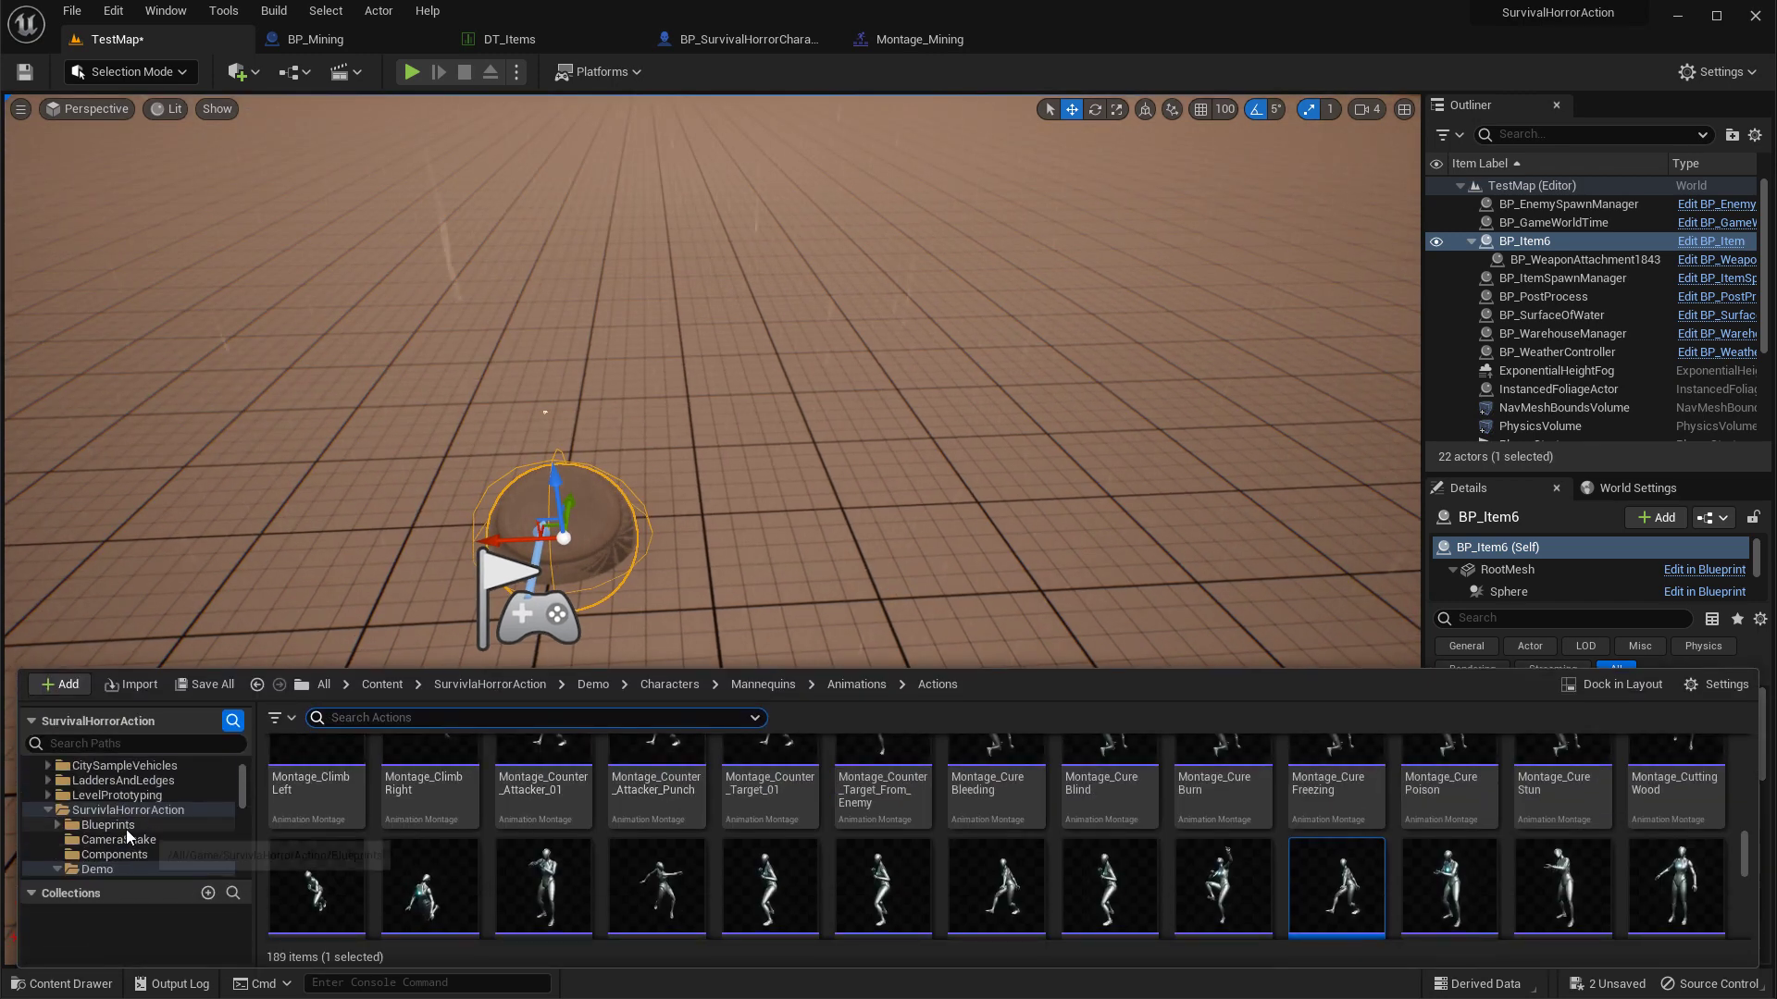
pyautogui.click(111, 827)
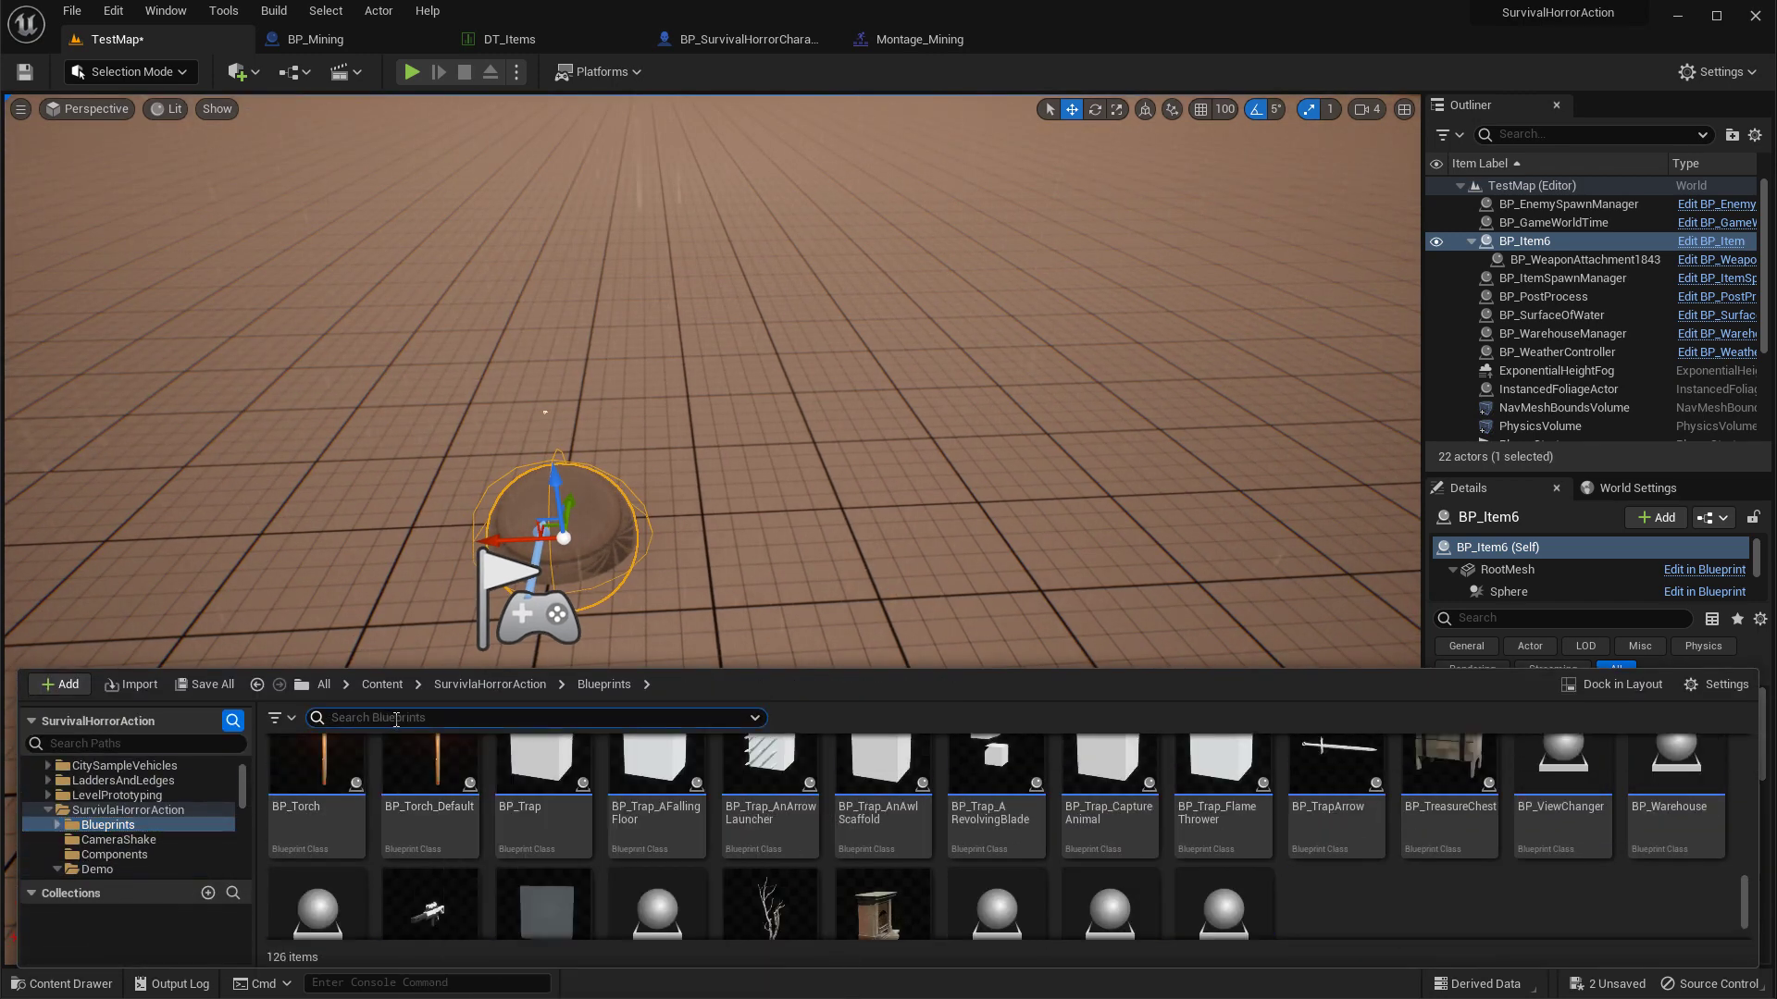
pyautogui.moveTo(419, 813); pyautogui.dragTo(590, 427)
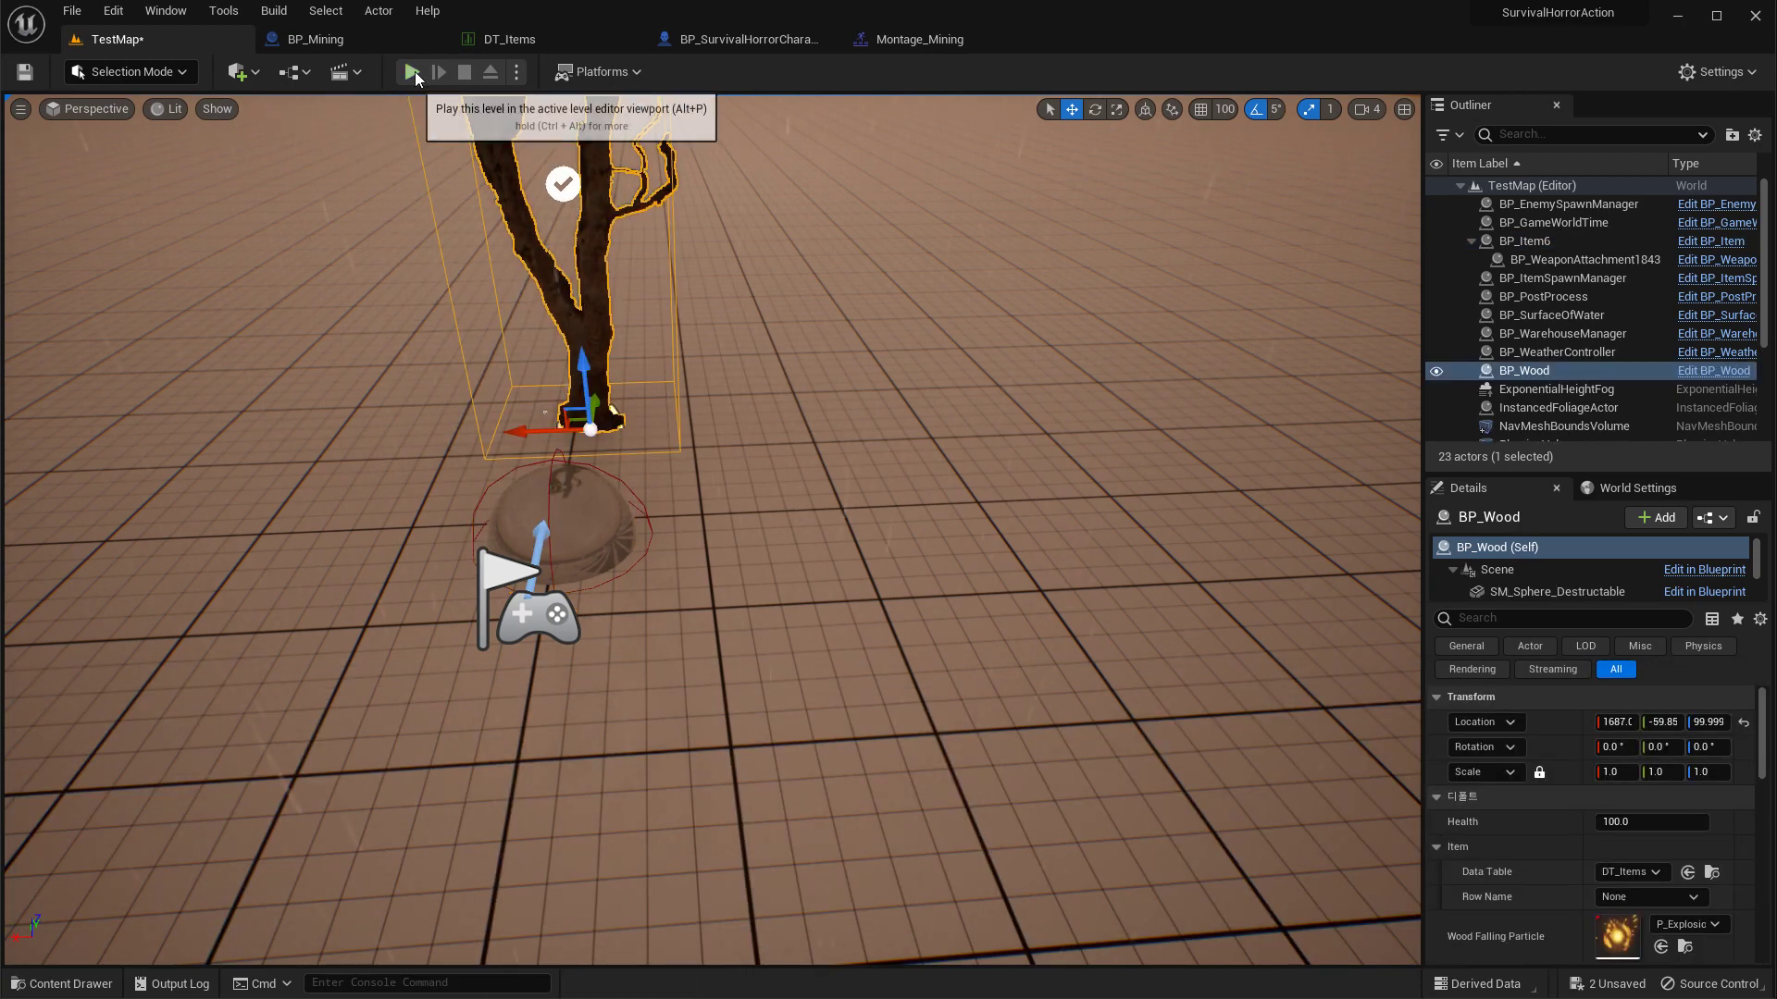
pyautogui.click(411, 72)
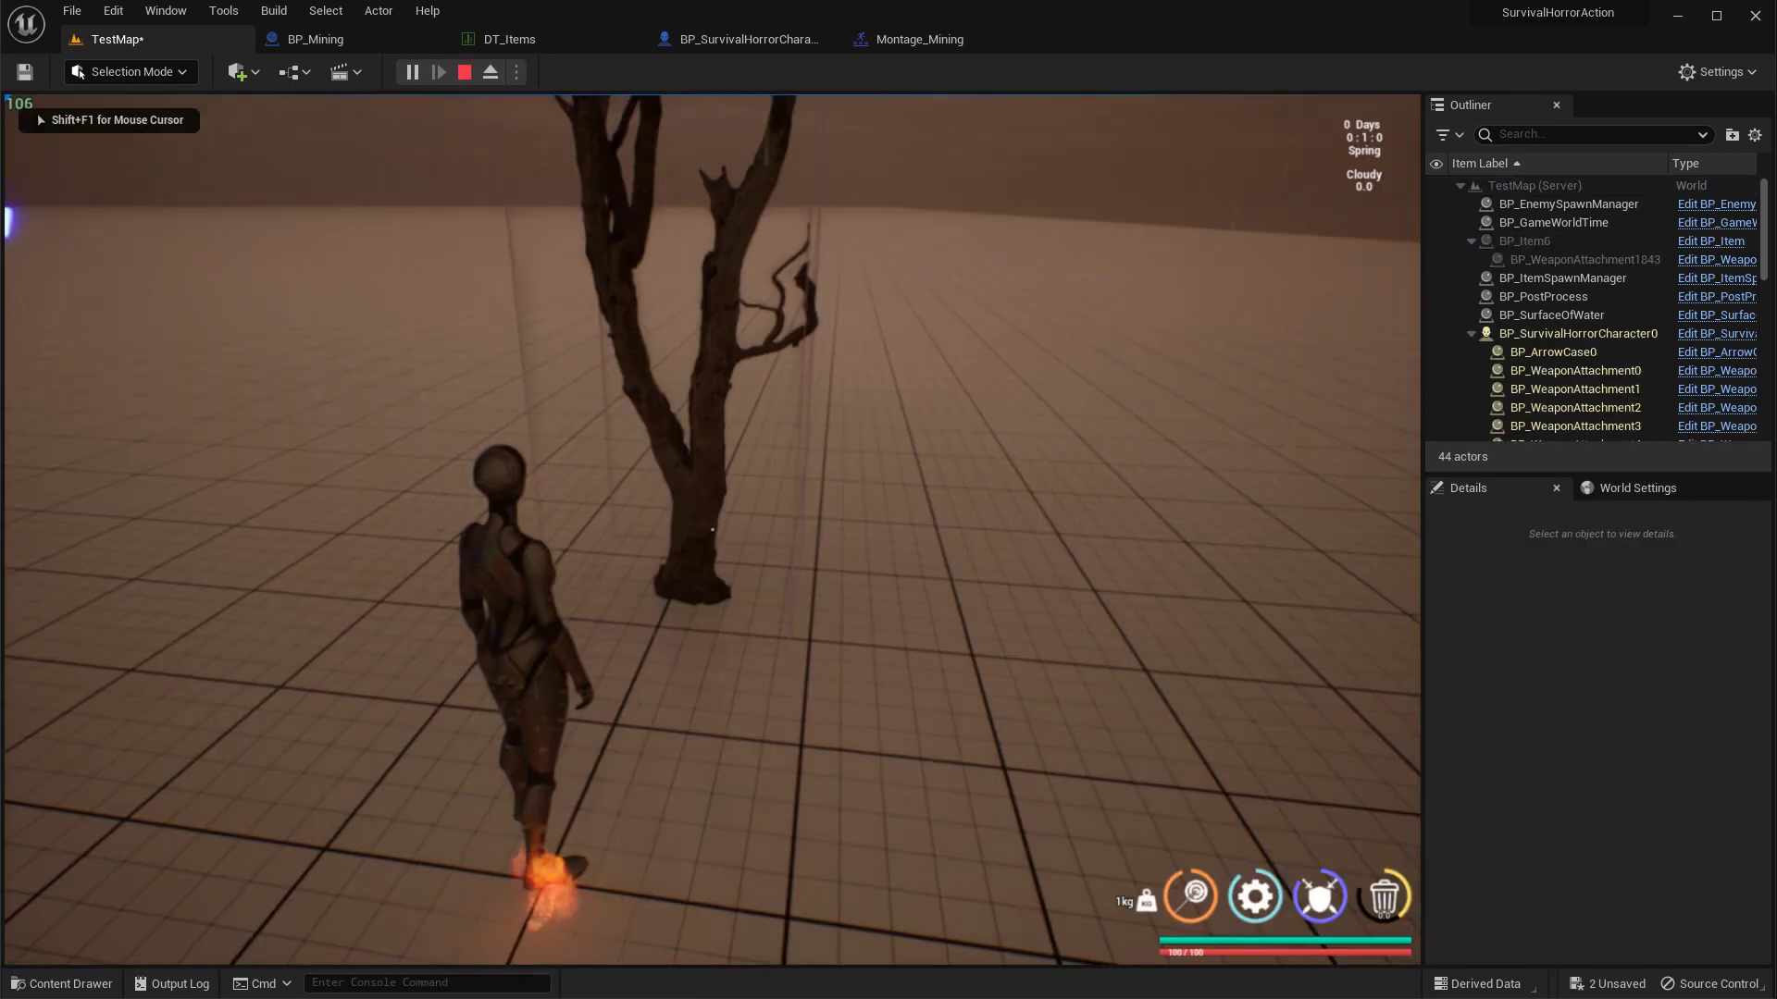
pyautogui.press('i')
pyautogui.moveTo(1019, 415); pyautogui.dragTo(660, 388)
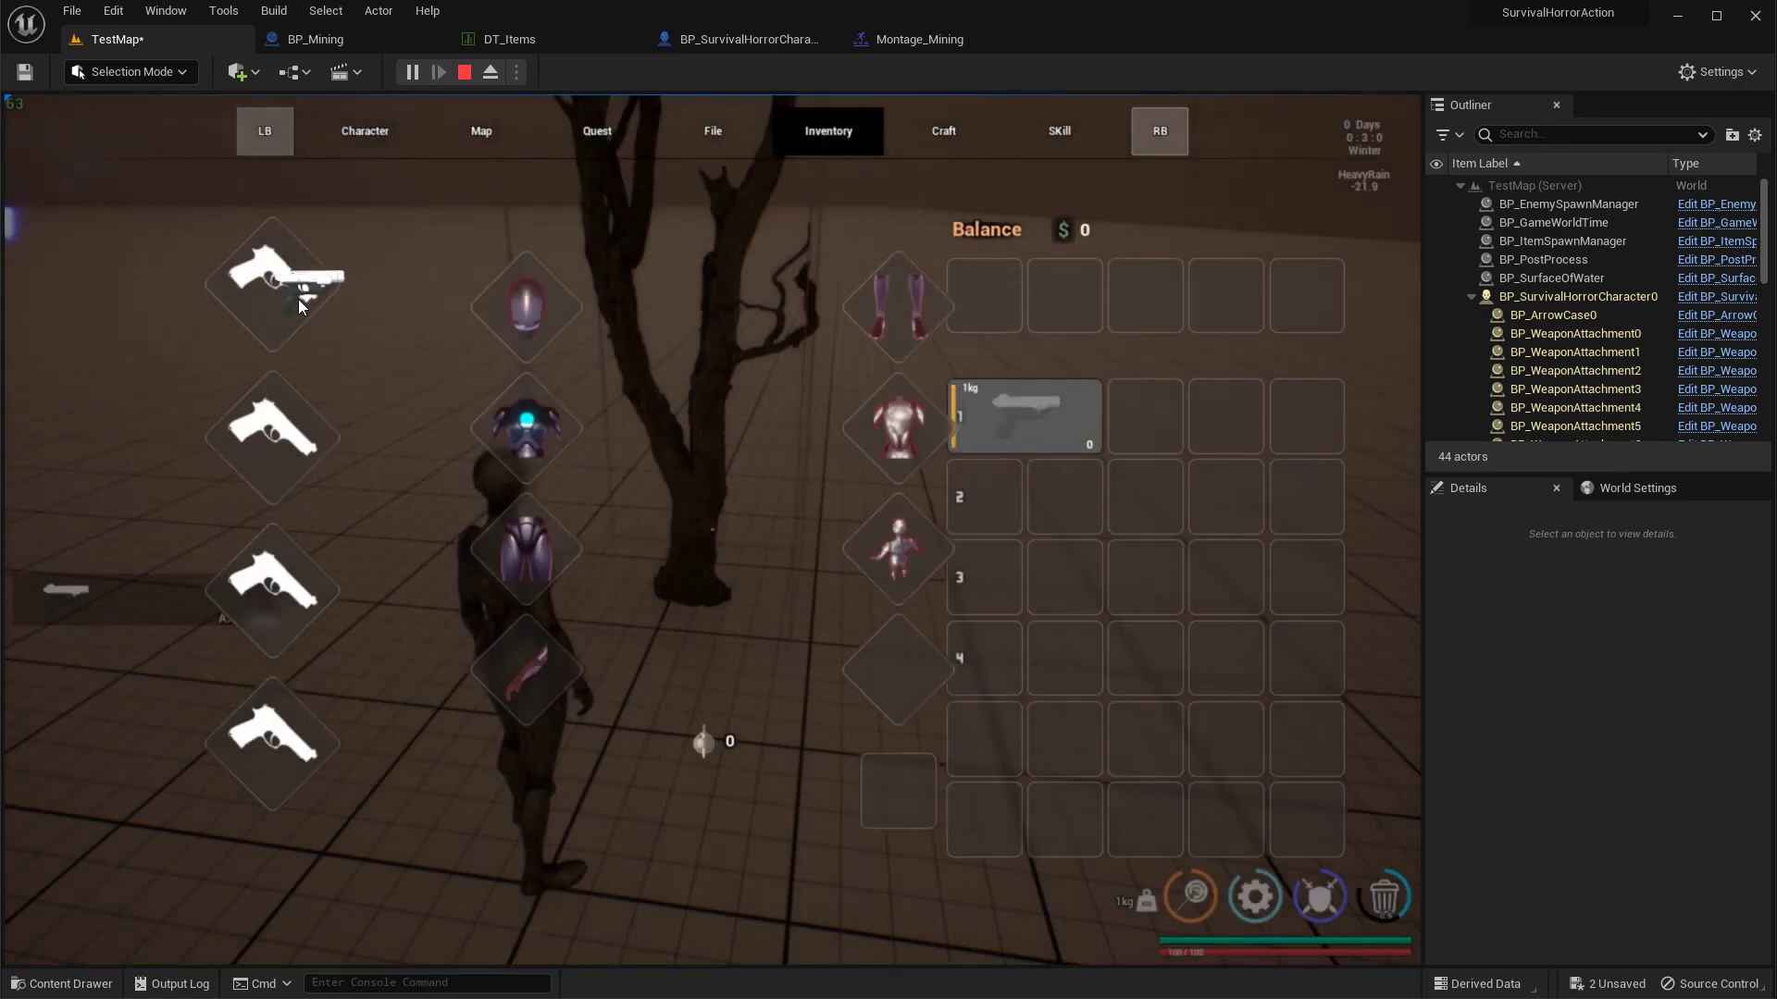
pyautogui.moveTo(299, 299); pyautogui.dragTo(299, 299)
pyautogui.press('i')
pyautogui.press('1')
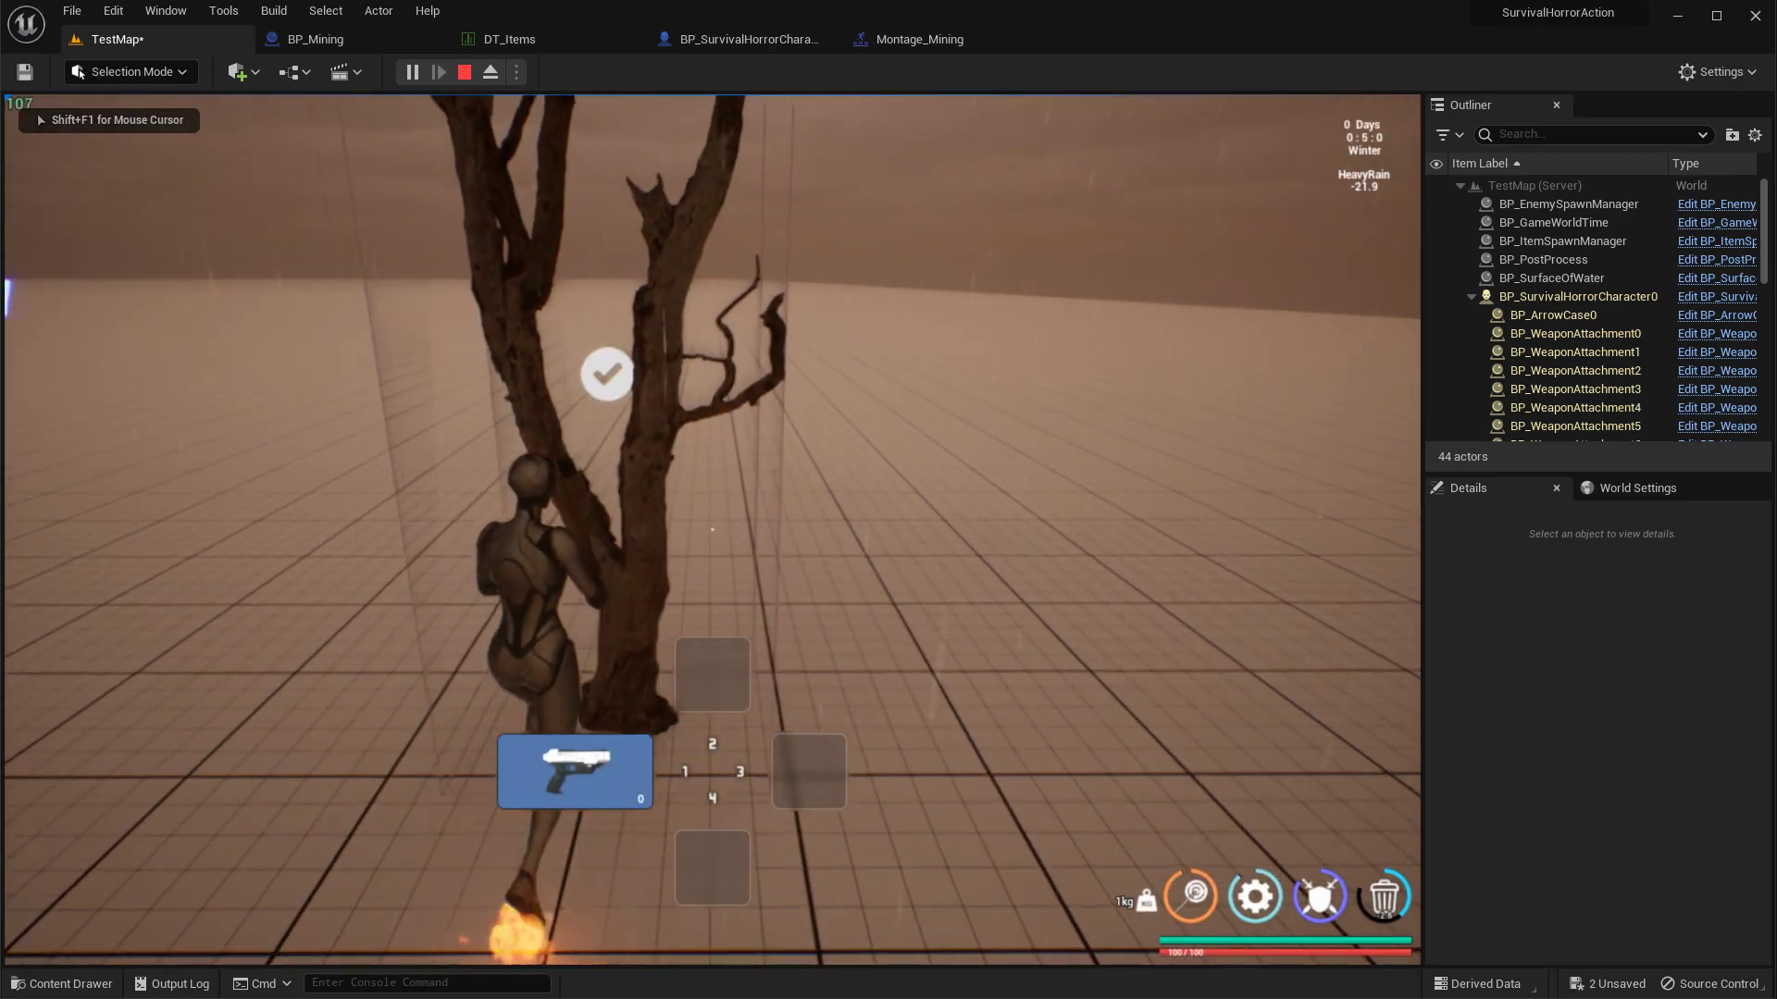
pyautogui.click(593, 389)
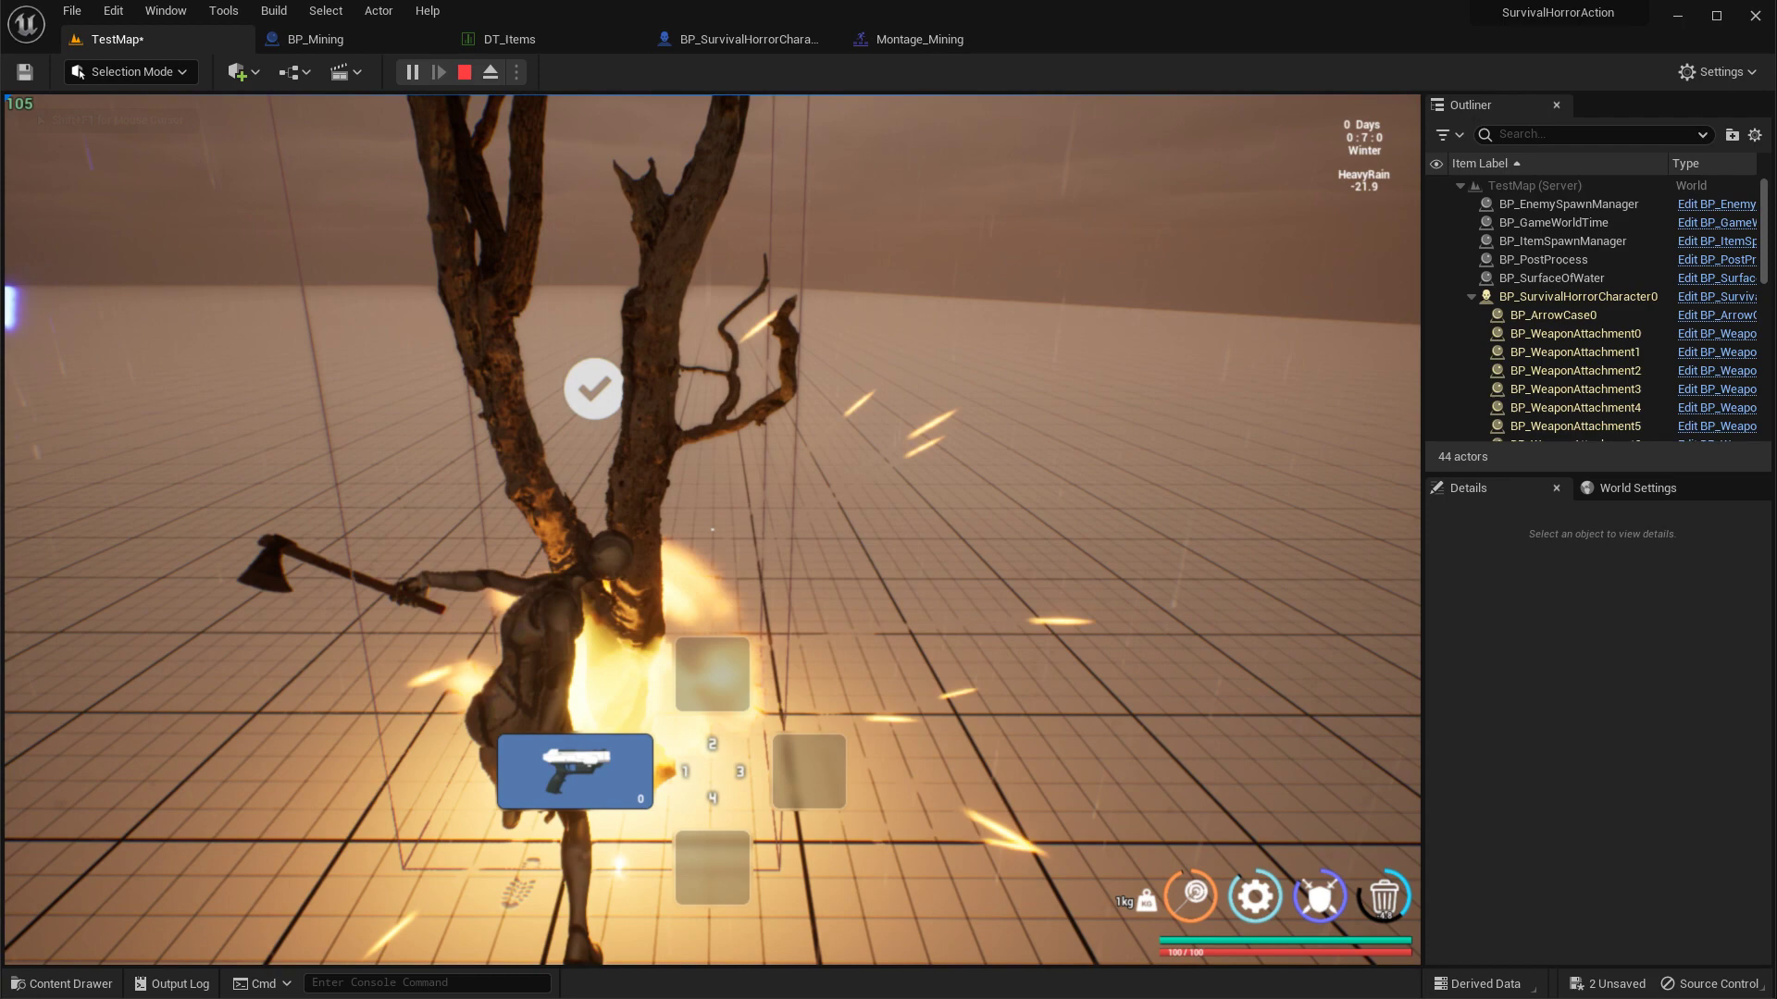
pyautogui.click(713, 529)
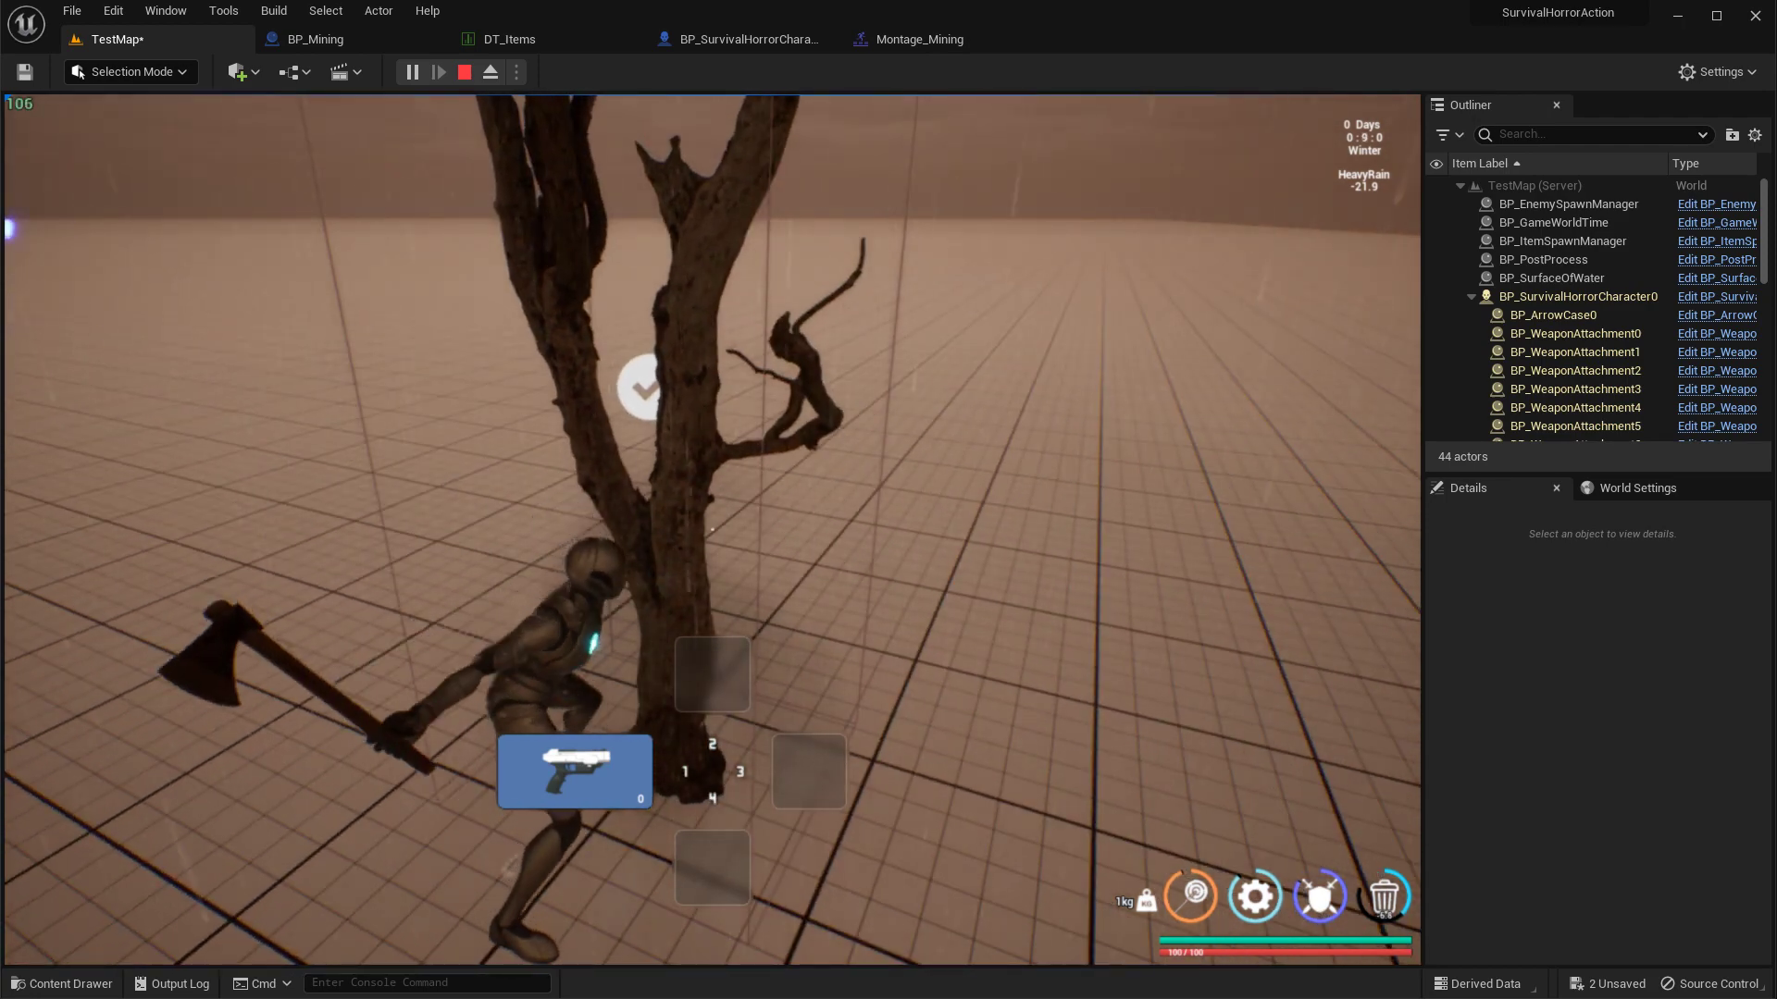
pyautogui.click(712, 529)
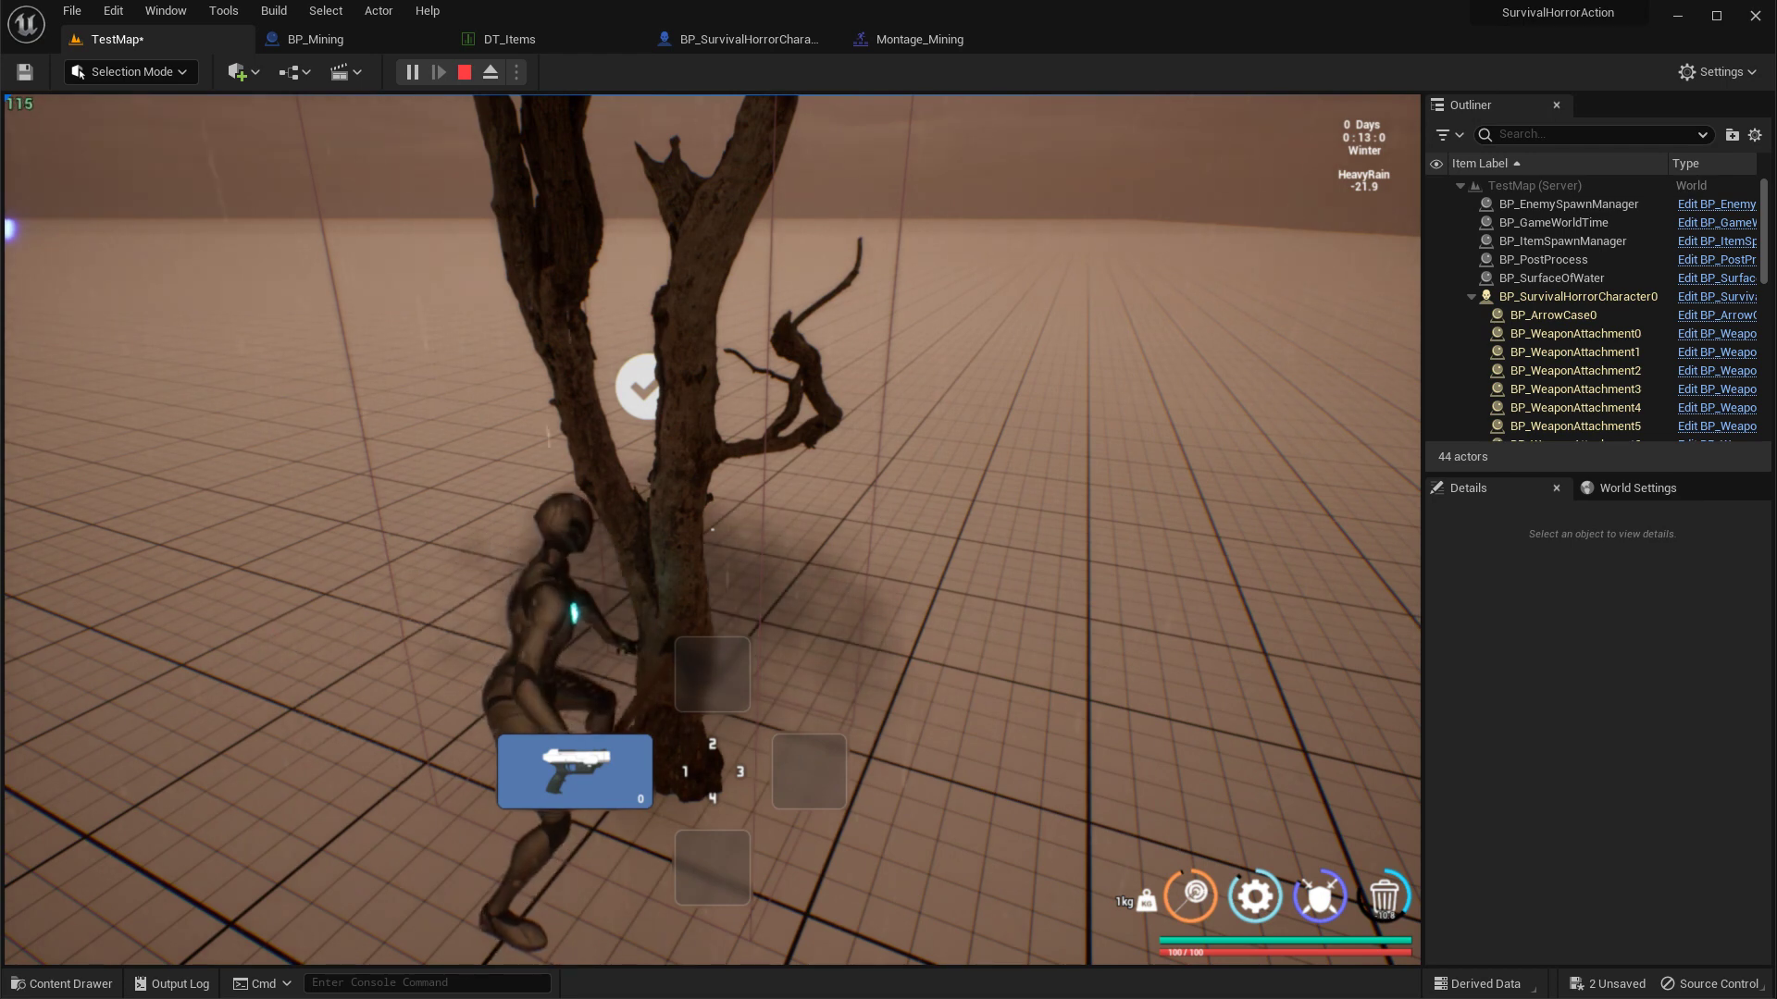
pyautogui.click(713, 528)
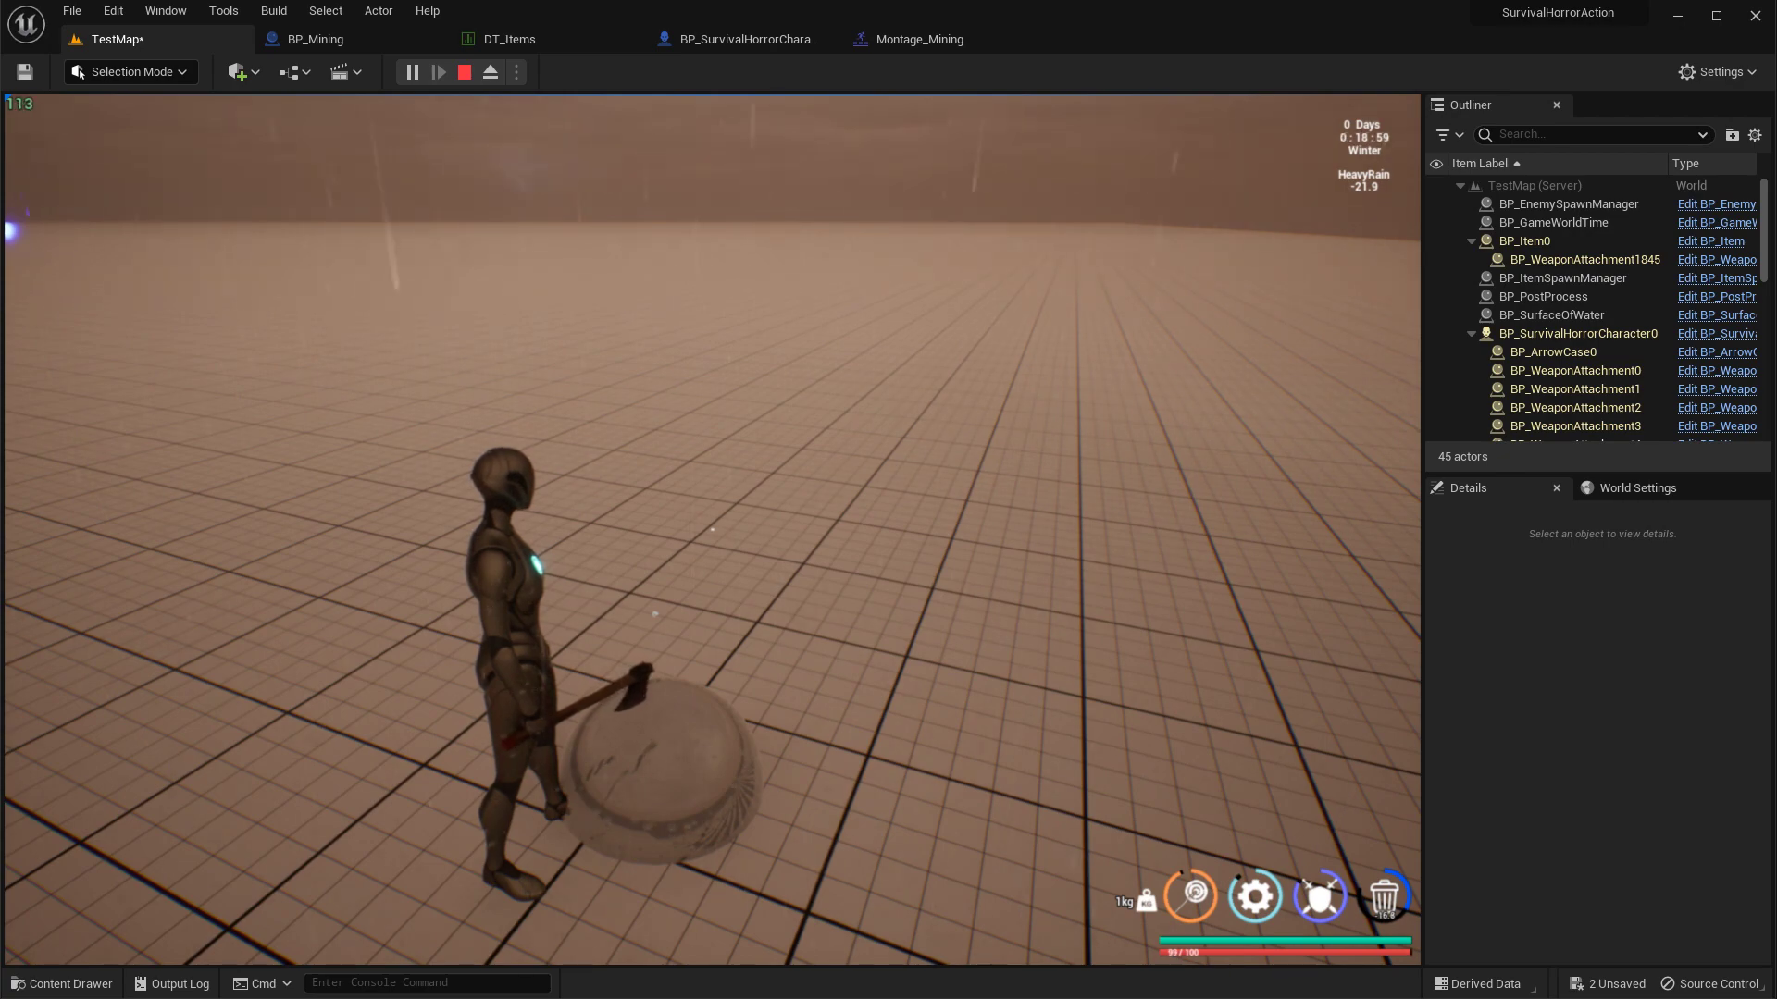
pyautogui.press('e')
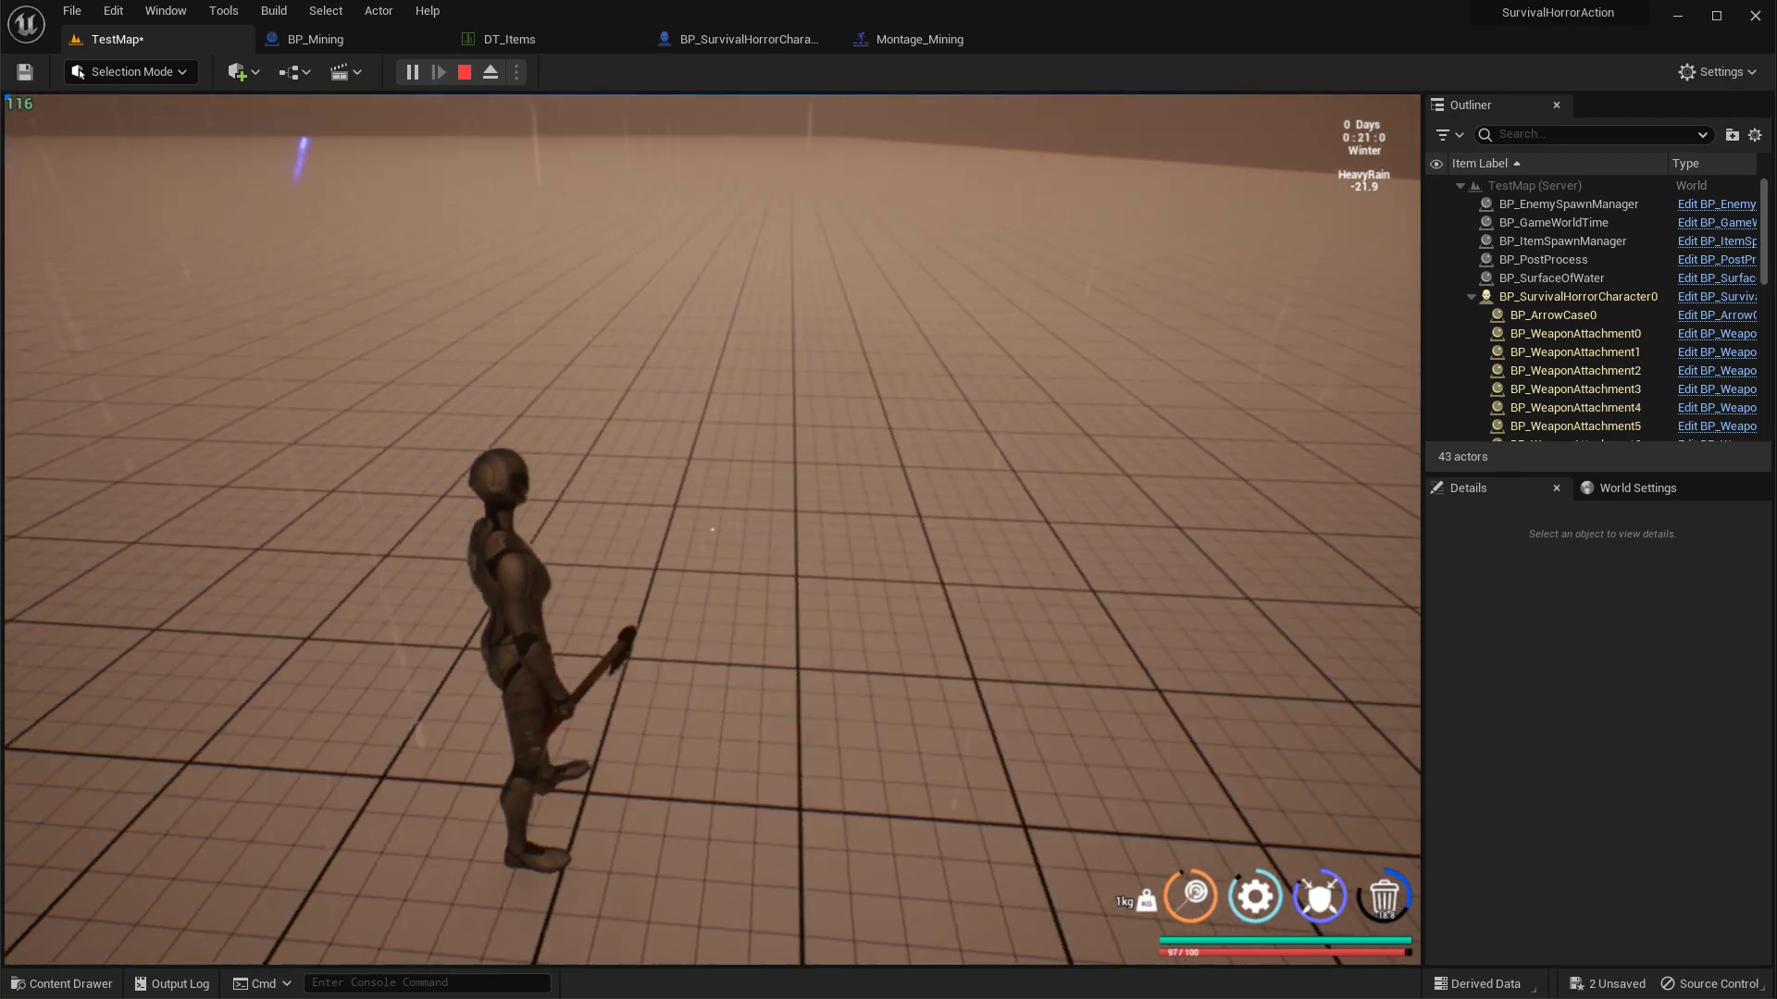
pyautogui.press('Escape')
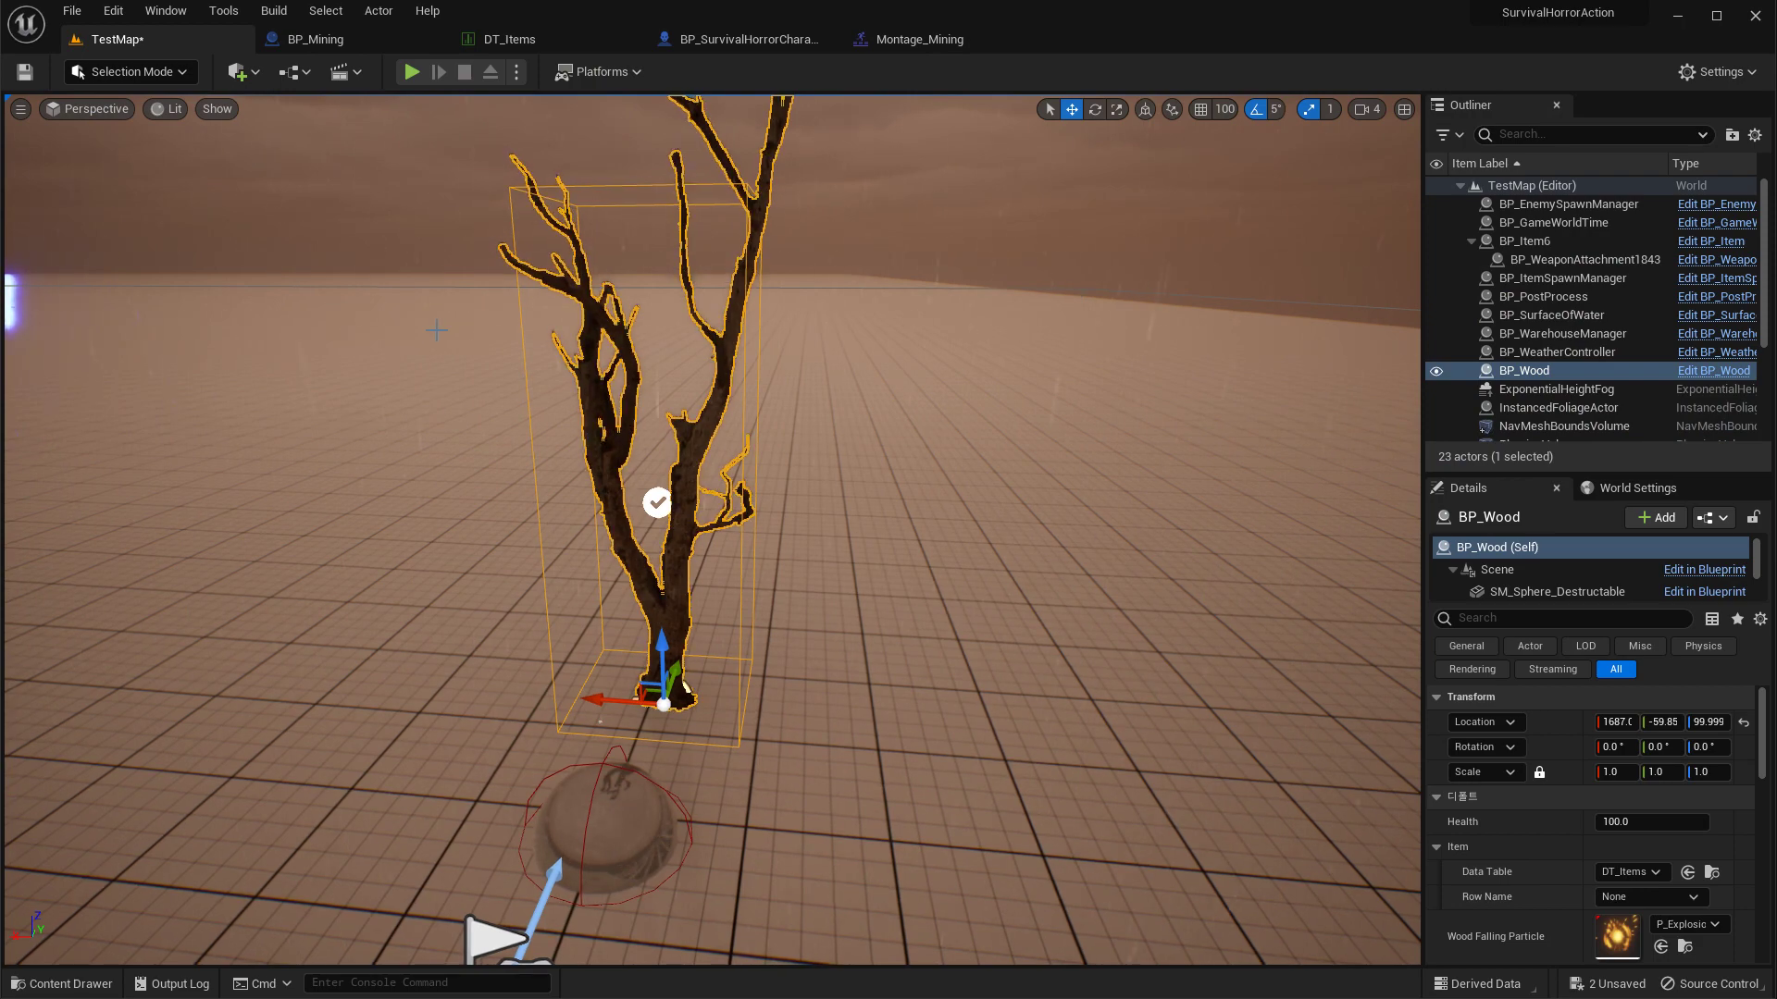
# Step: Set BP_Wood's Row Name to Wood and check its DT_Items table, falling particle and sound
pyautogui.press('Left')
pyautogui.press('Left')
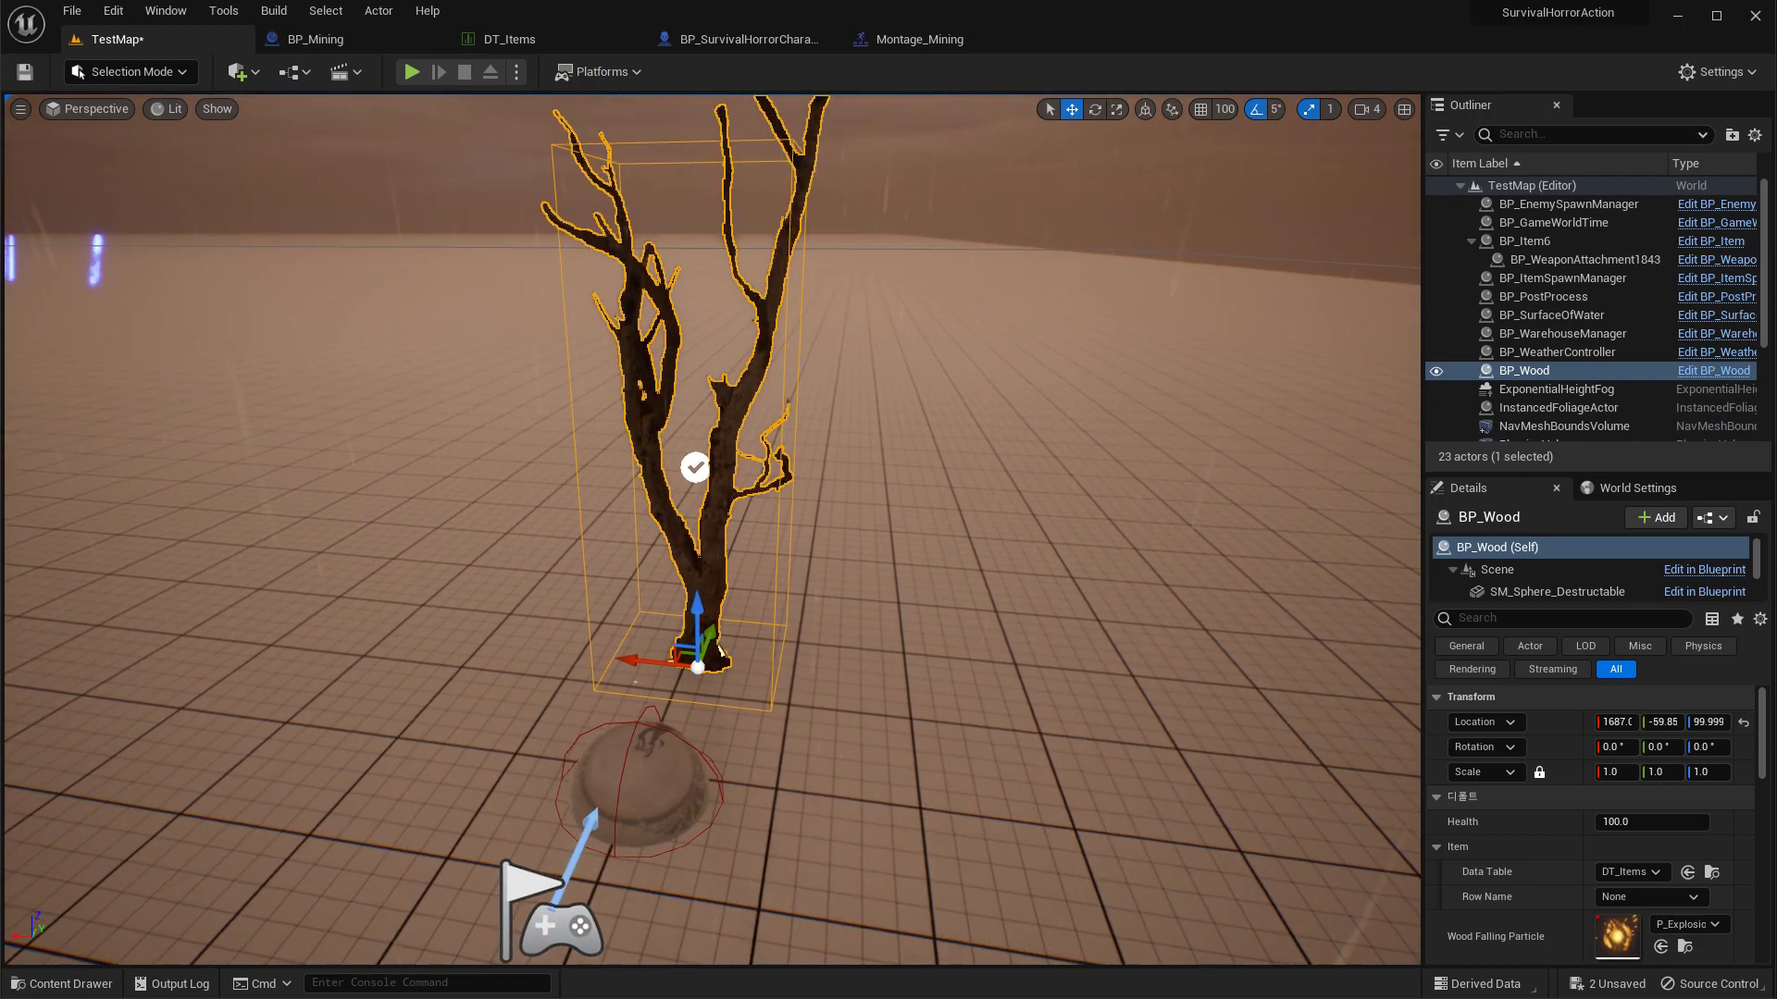
pyautogui.press('Left')
pyautogui.press('Left')
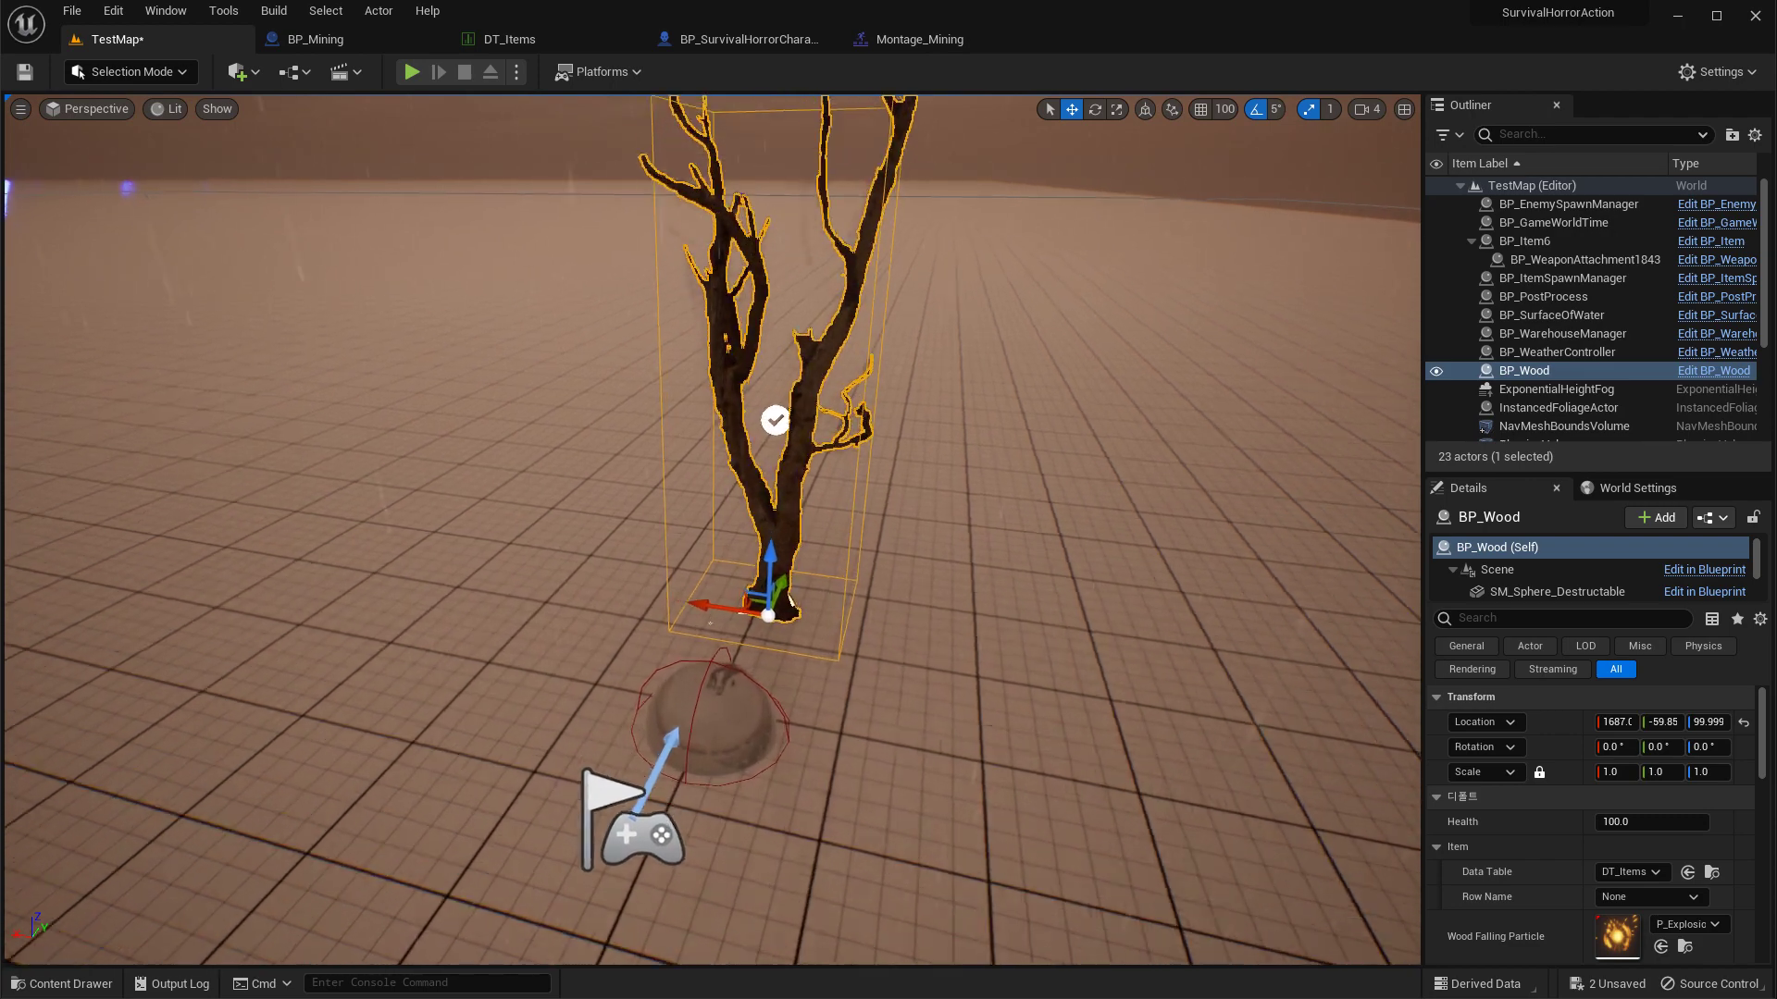
pyautogui.scroll(-2, 1541, 872)
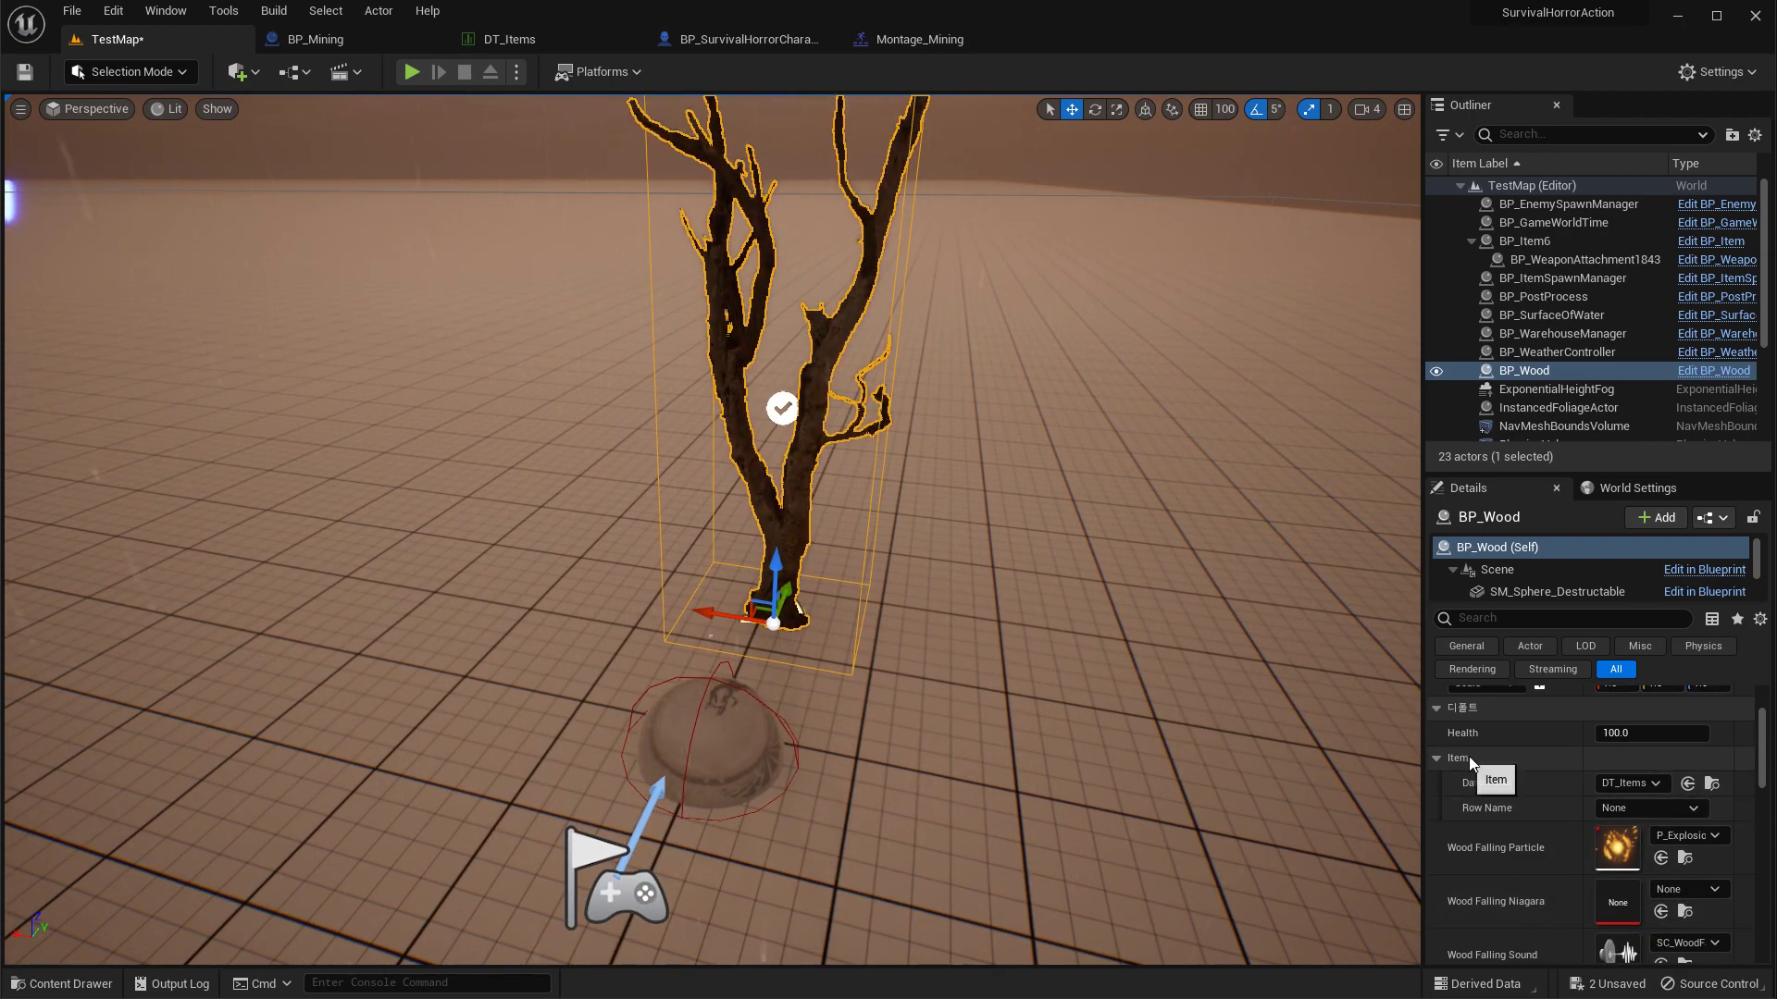
pyautogui.click(1610, 809)
pyautogui.write('wood')
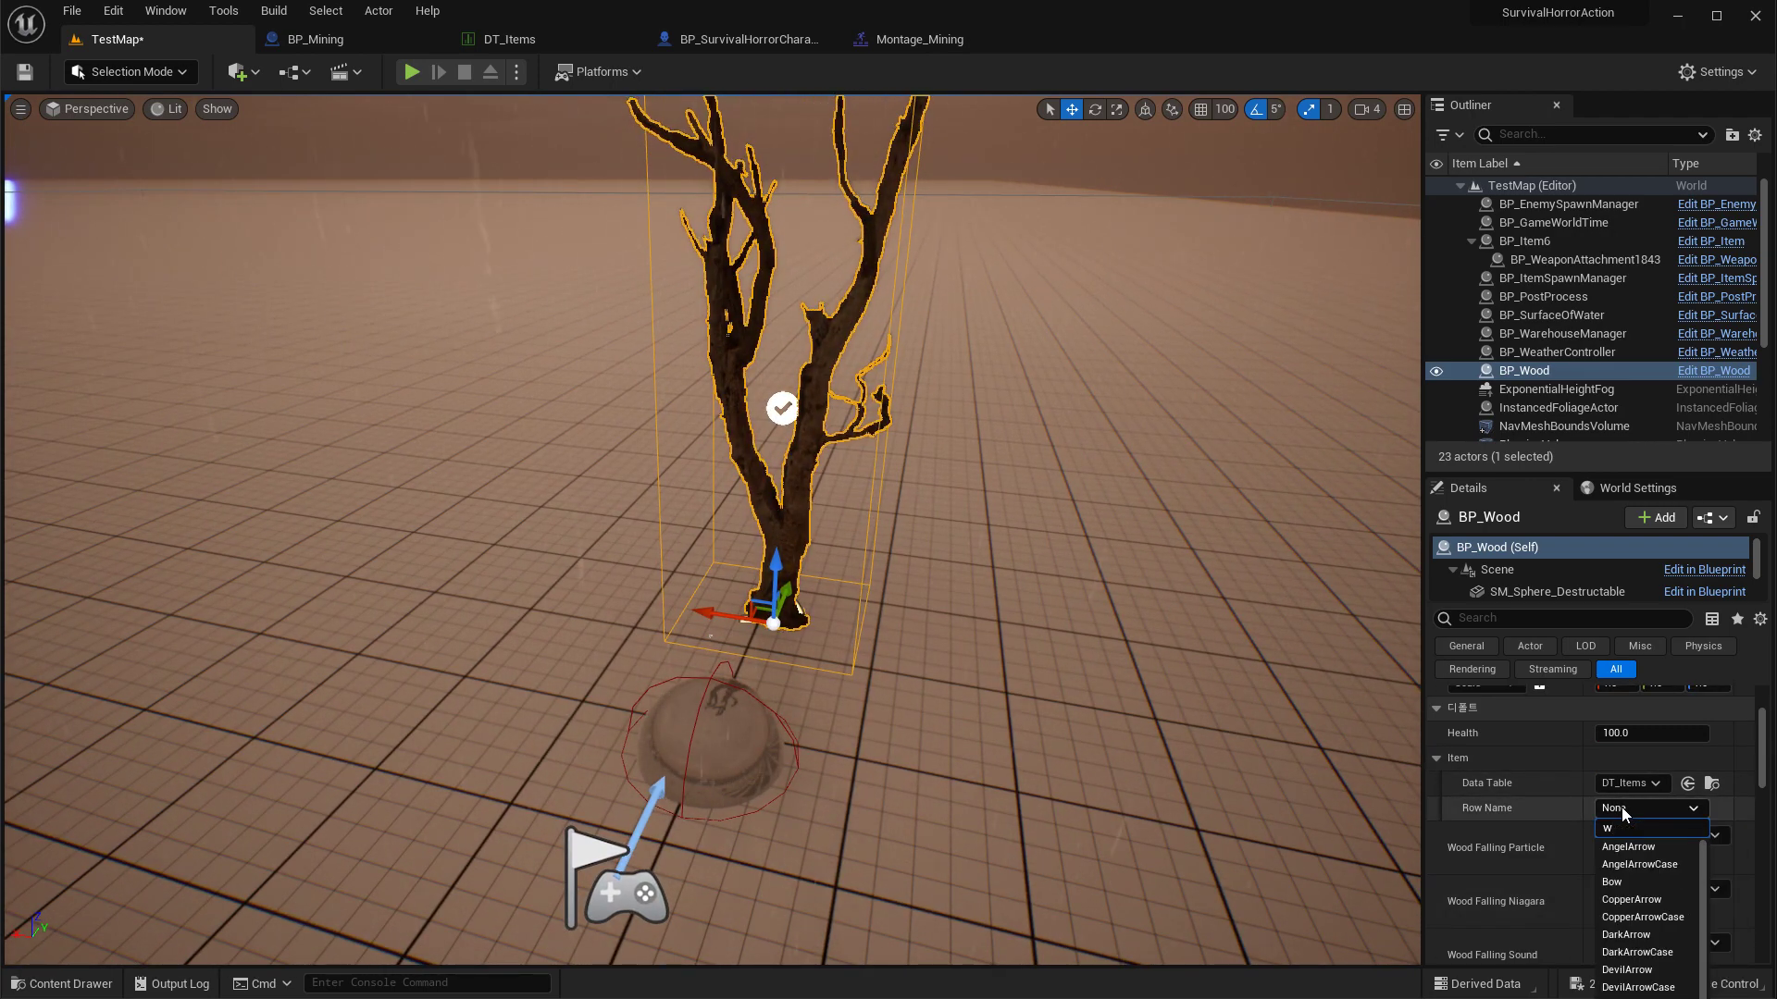
pyautogui.click(1616, 845)
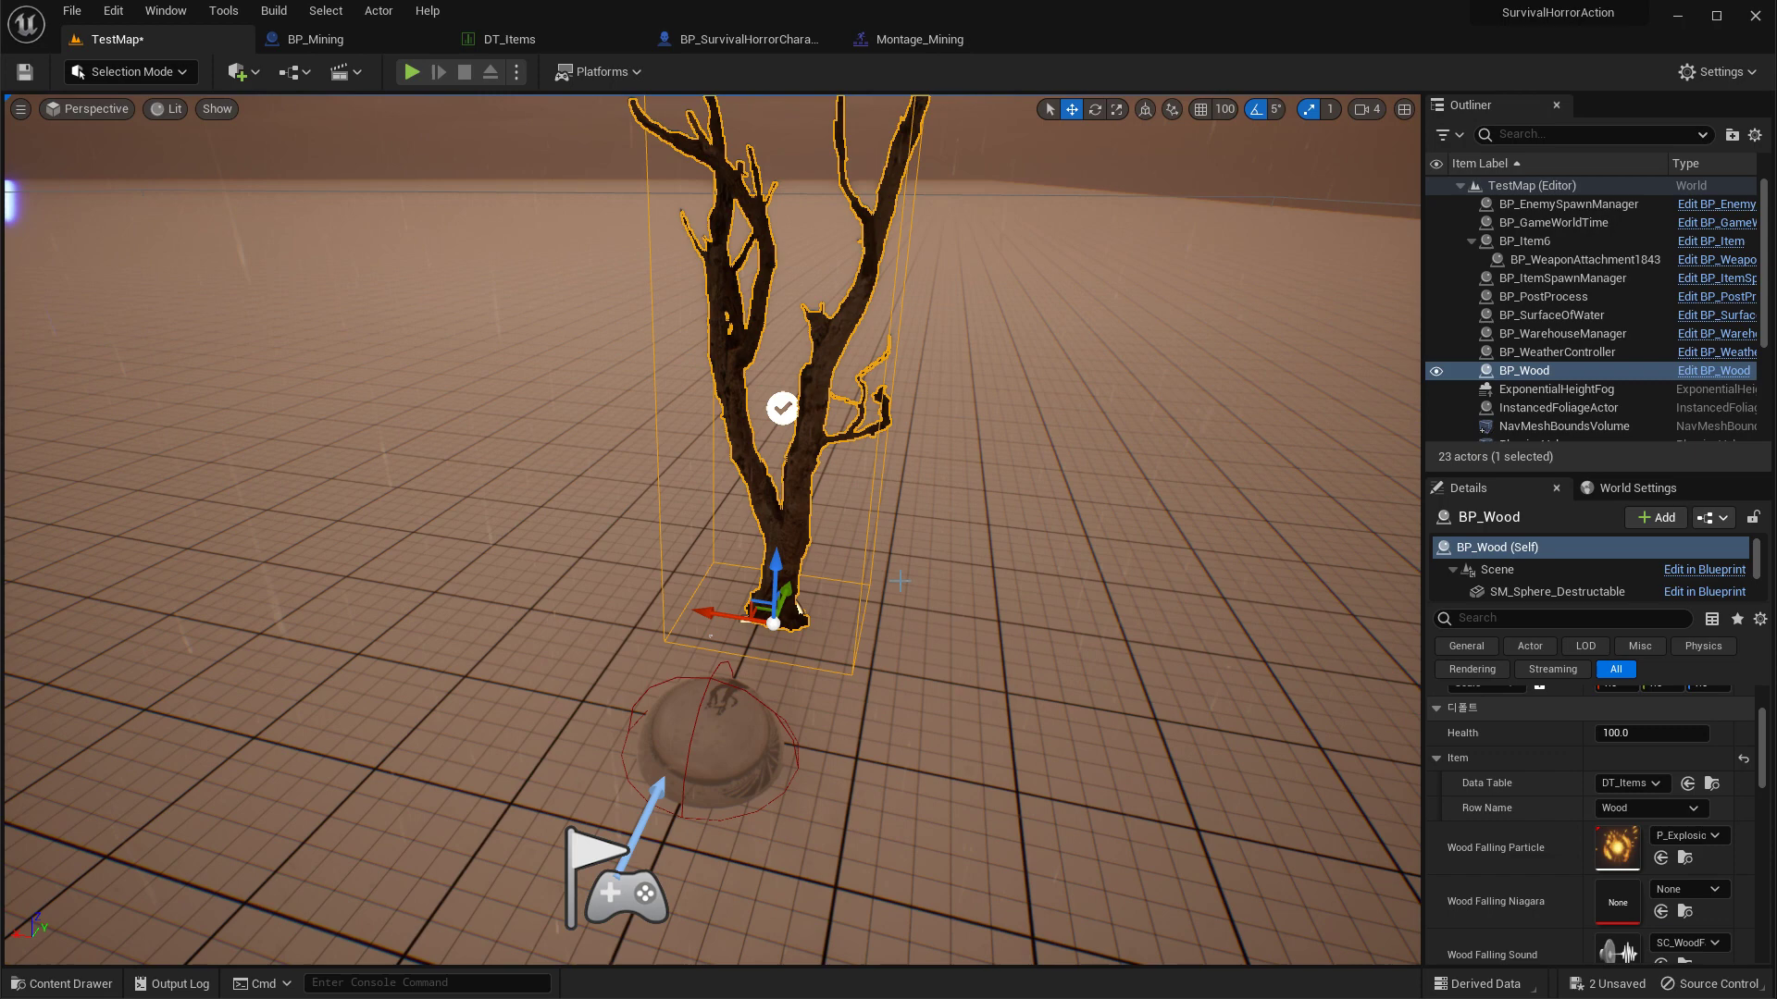
pyautogui.scroll(-1, 1624, 791)
pyautogui.scroll(-2, 1625, 787)
pyautogui.scroll(-1, 1624, 785)
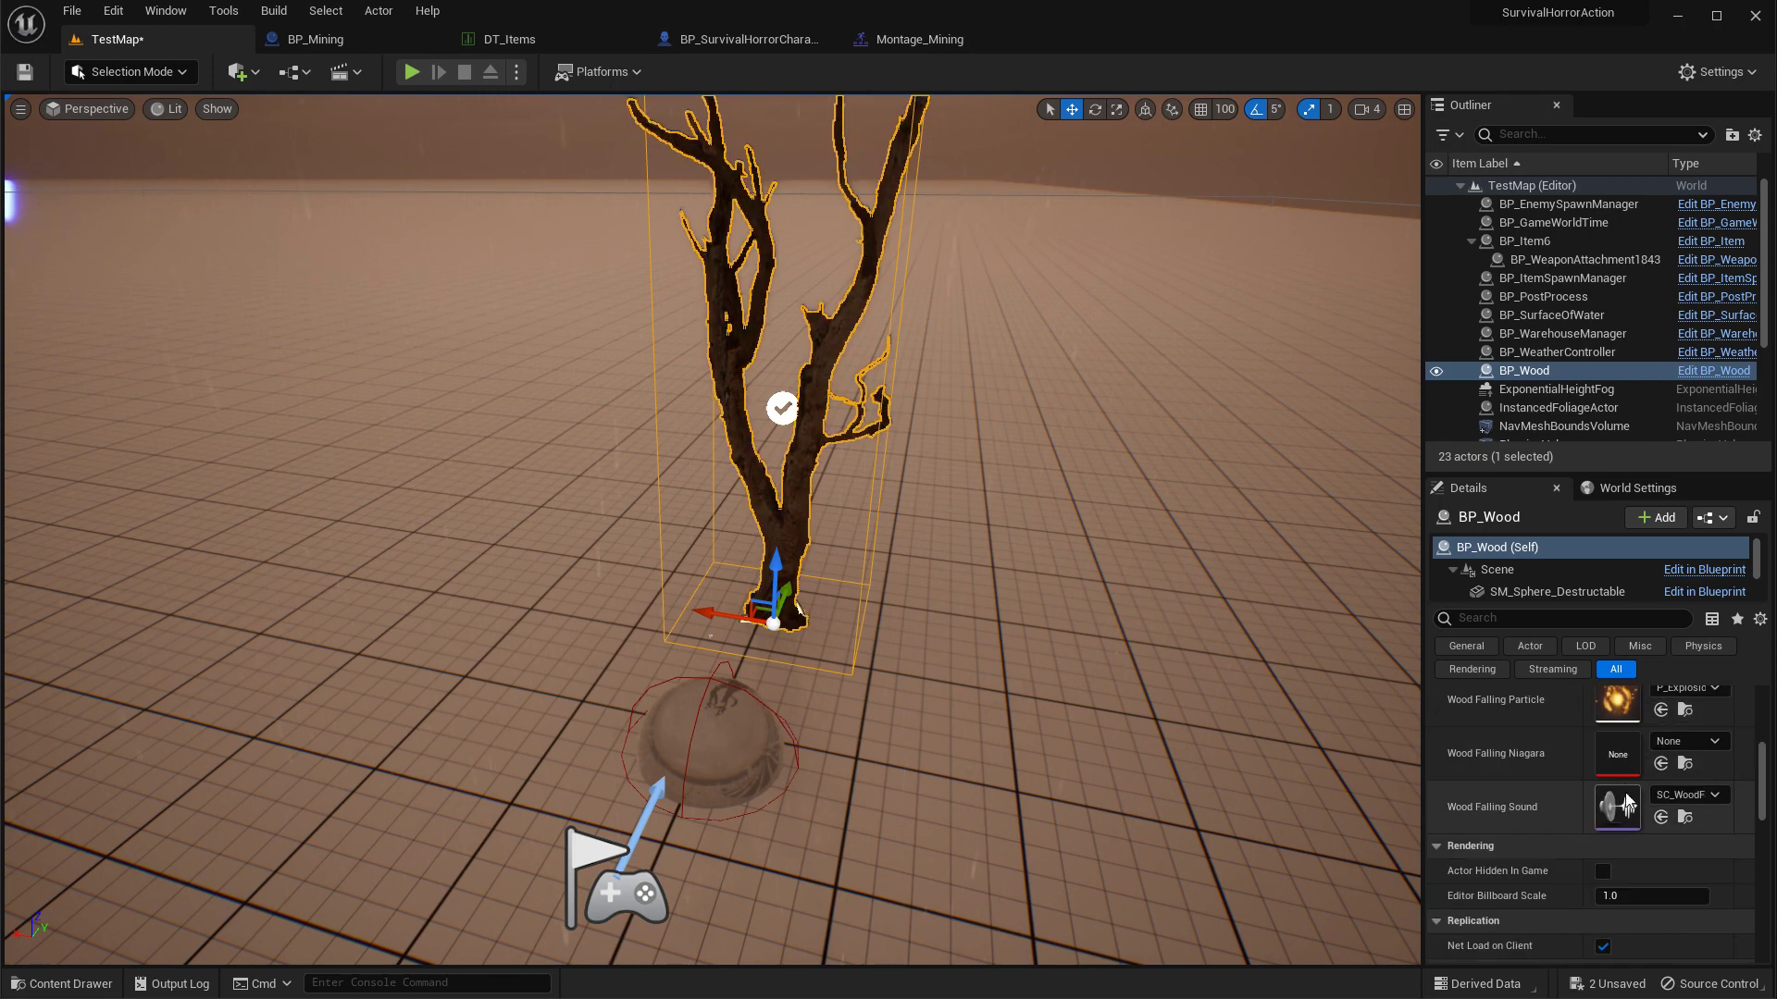
pyautogui.scroll(1, 1596, 819)
pyautogui.scroll(1, 1635, 853)
pyautogui.scroll(1, 1631, 850)
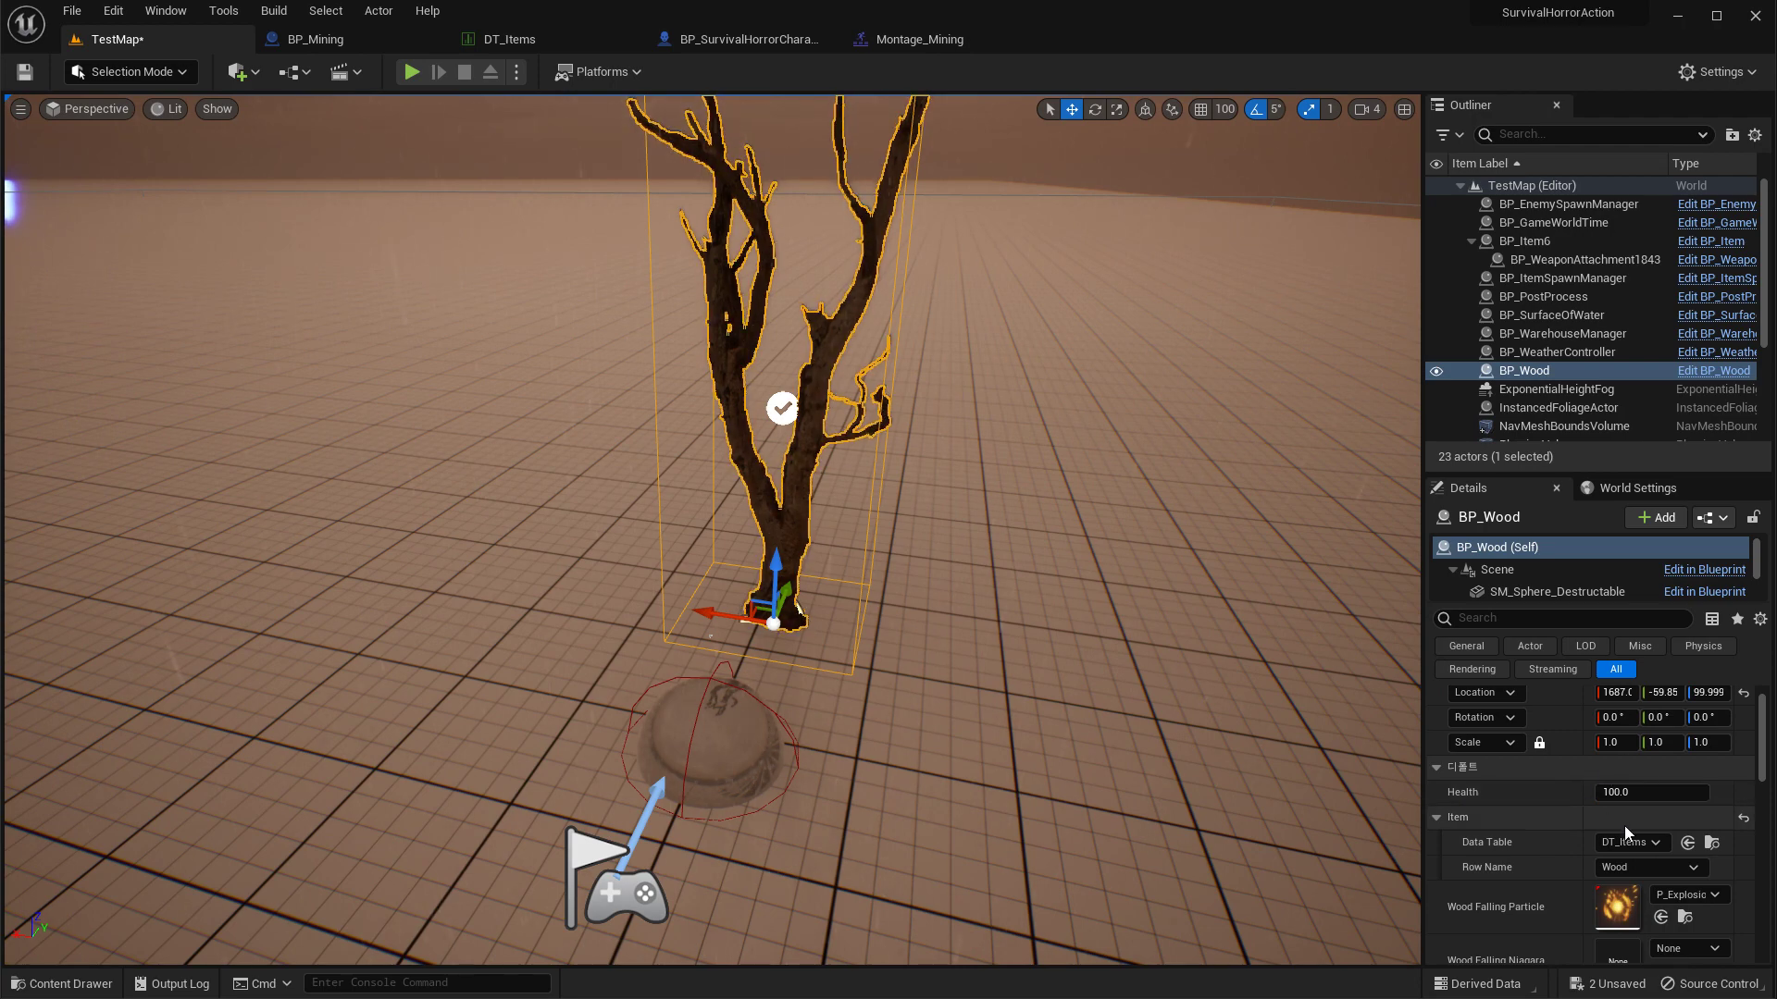
pyautogui.scroll(-2, 1624, 826)
pyautogui.scroll(-2, 1627, 828)
pyautogui.scroll(1, 1627, 829)
pyautogui.scroll(1, 1626, 829)
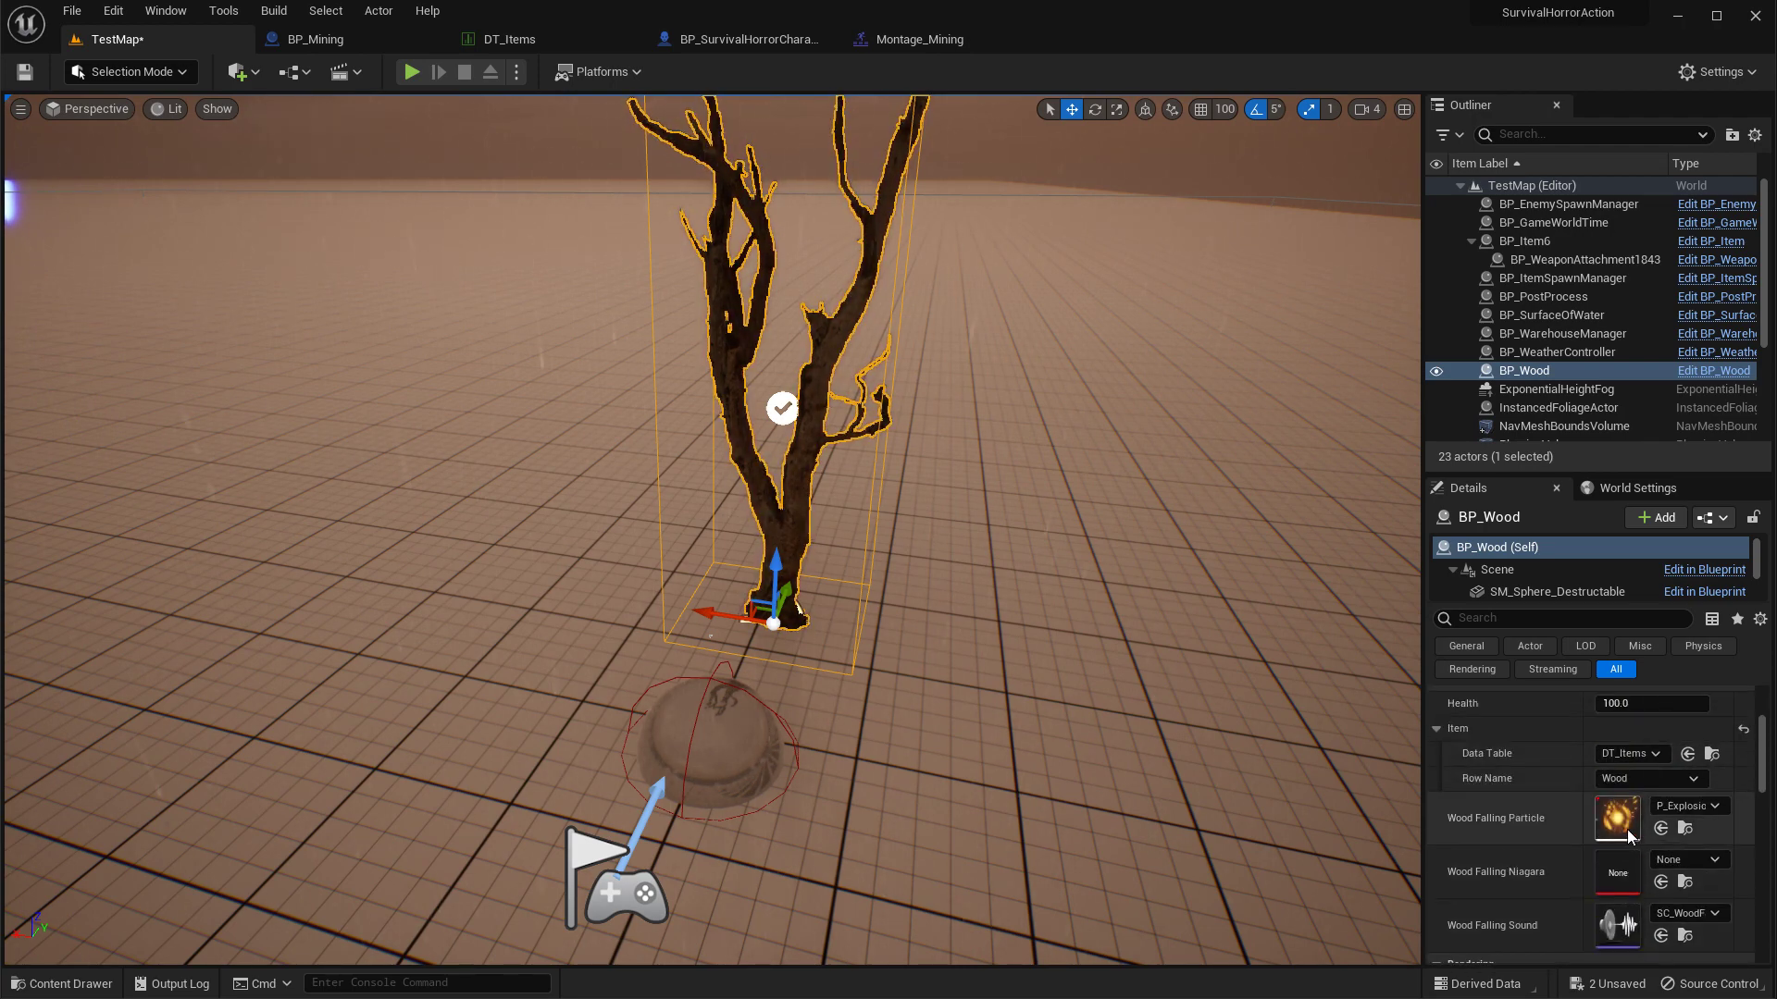
pyautogui.scroll(1, 1627, 829)
pyautogui.scroll(1, 1627, 829)
pyautogui.scroll(1, 1627, 829)
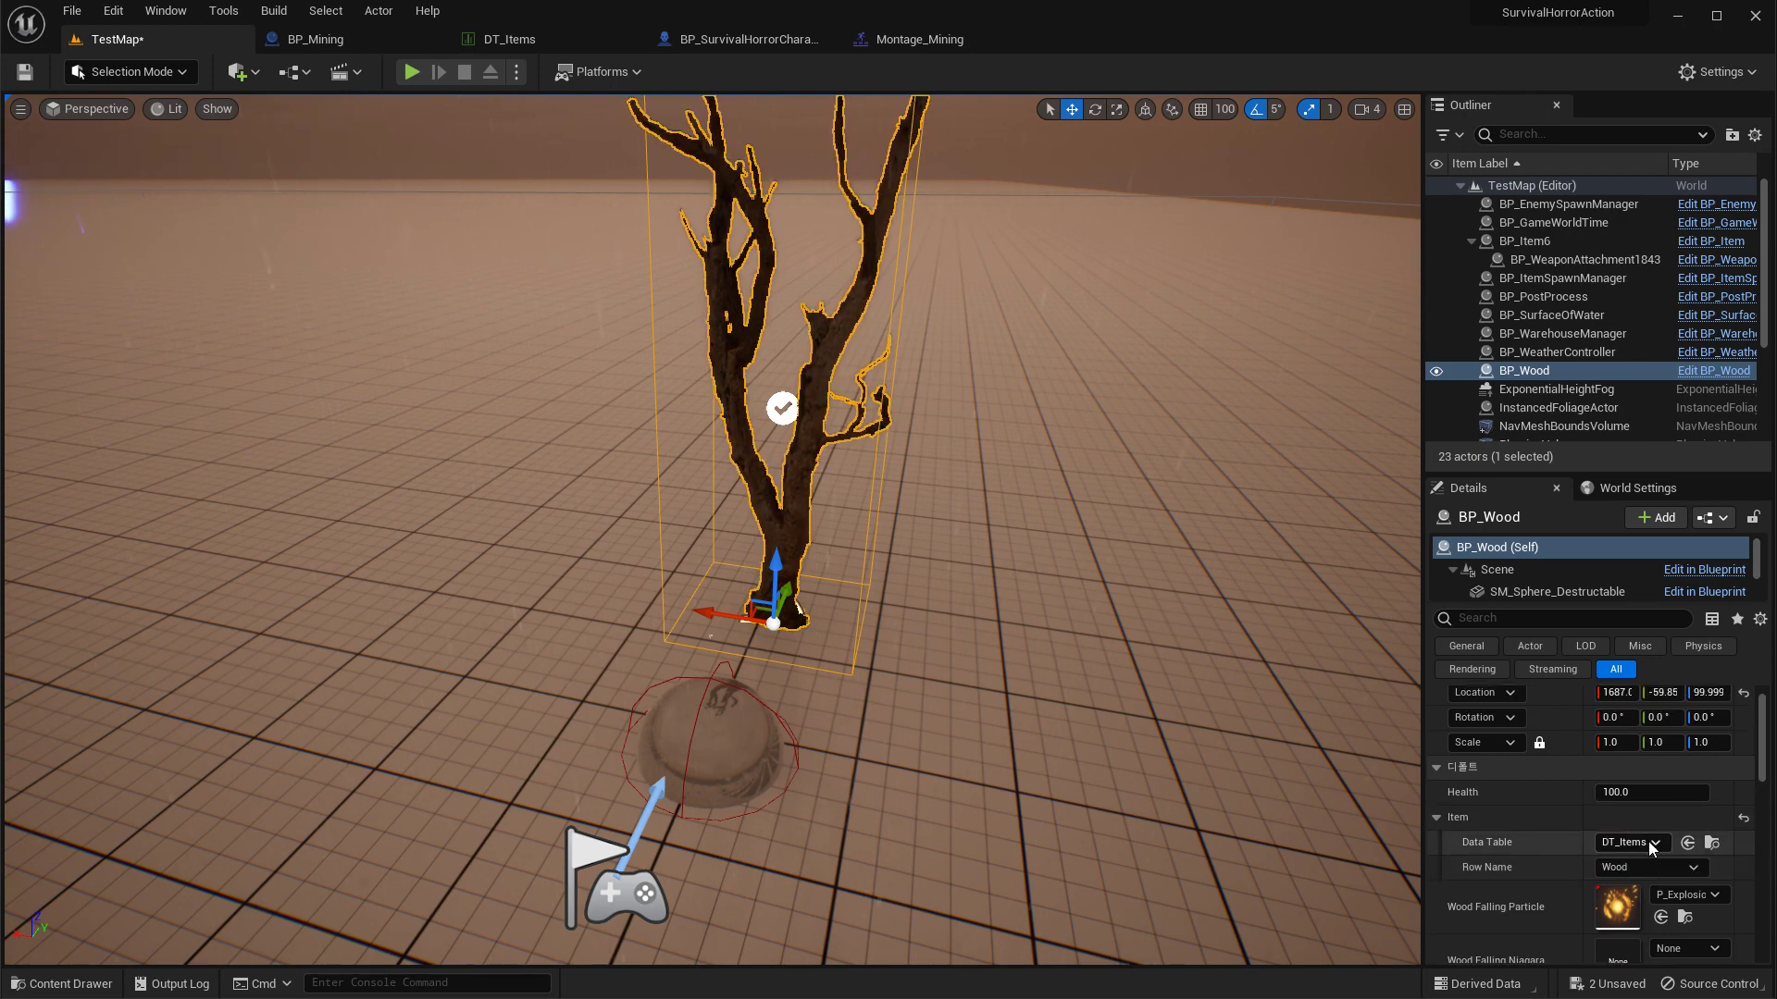
pyautogui.scroll(-1, 1647, 841)
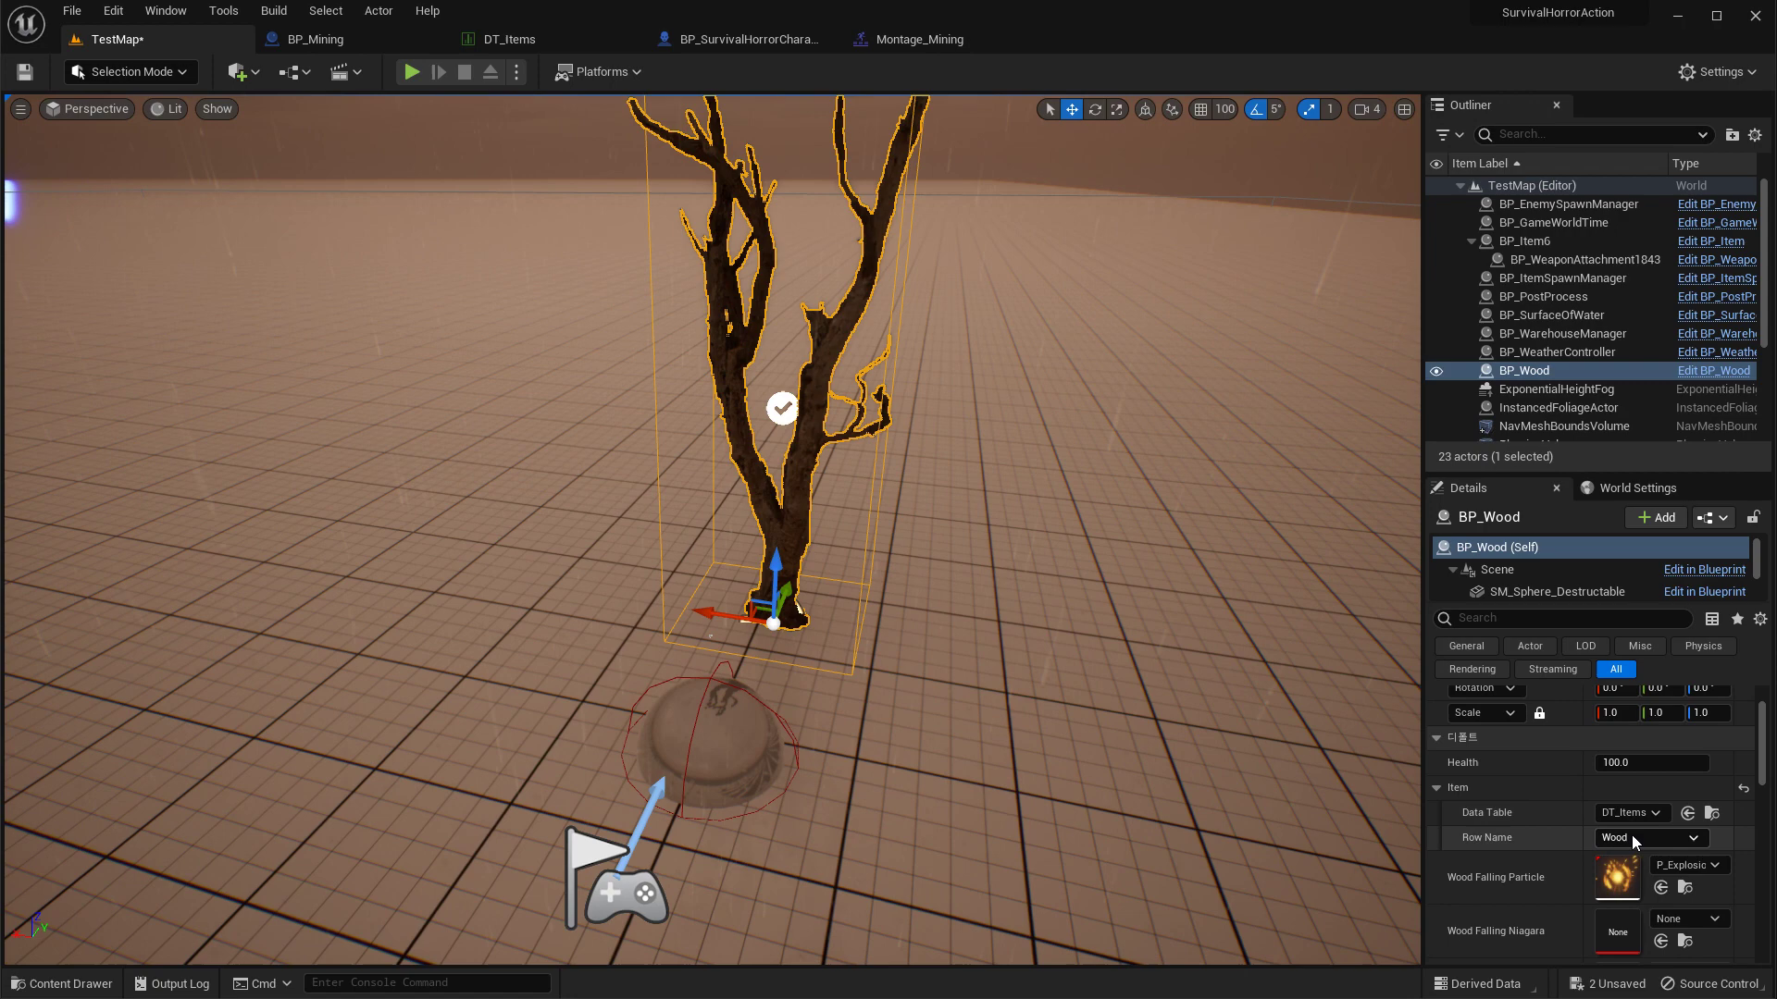
pyautogui.moveTo(1085, 628); pyautogui.dragTo(1167, 618, button='right')
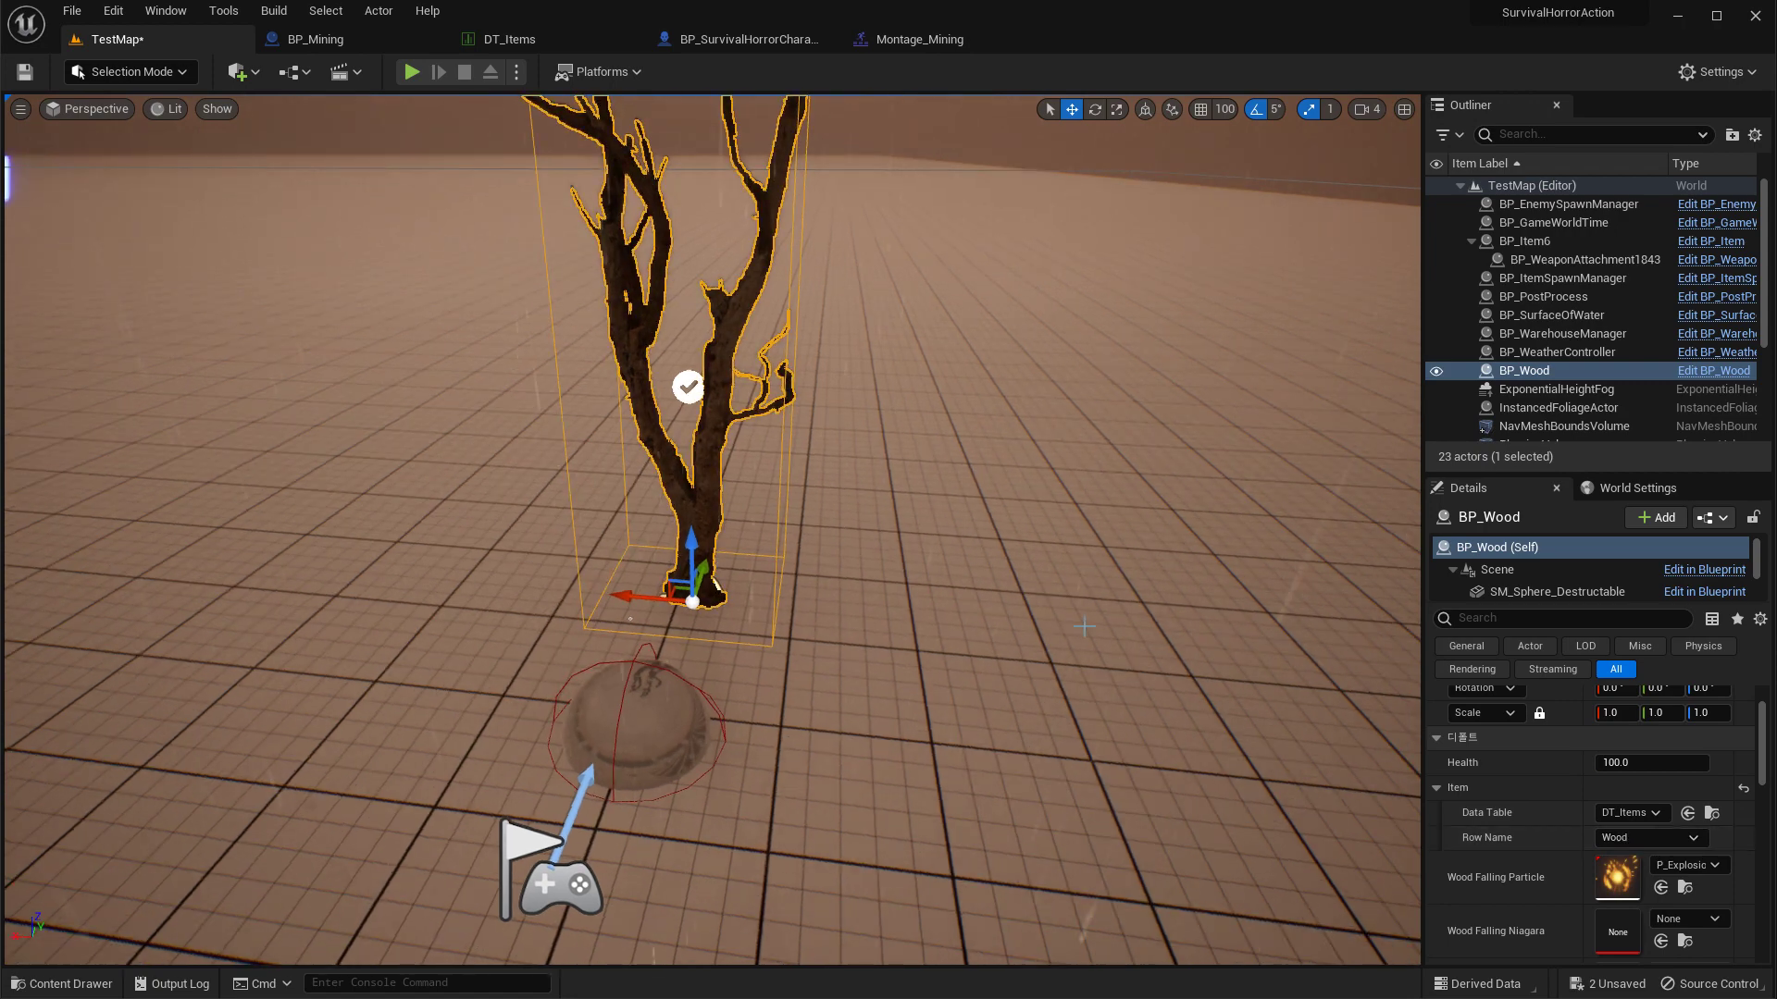
# Step: Play-test the level: equip the axe, walk to the tree and chop it until Wood is added
pyautogui.click(417, 71)
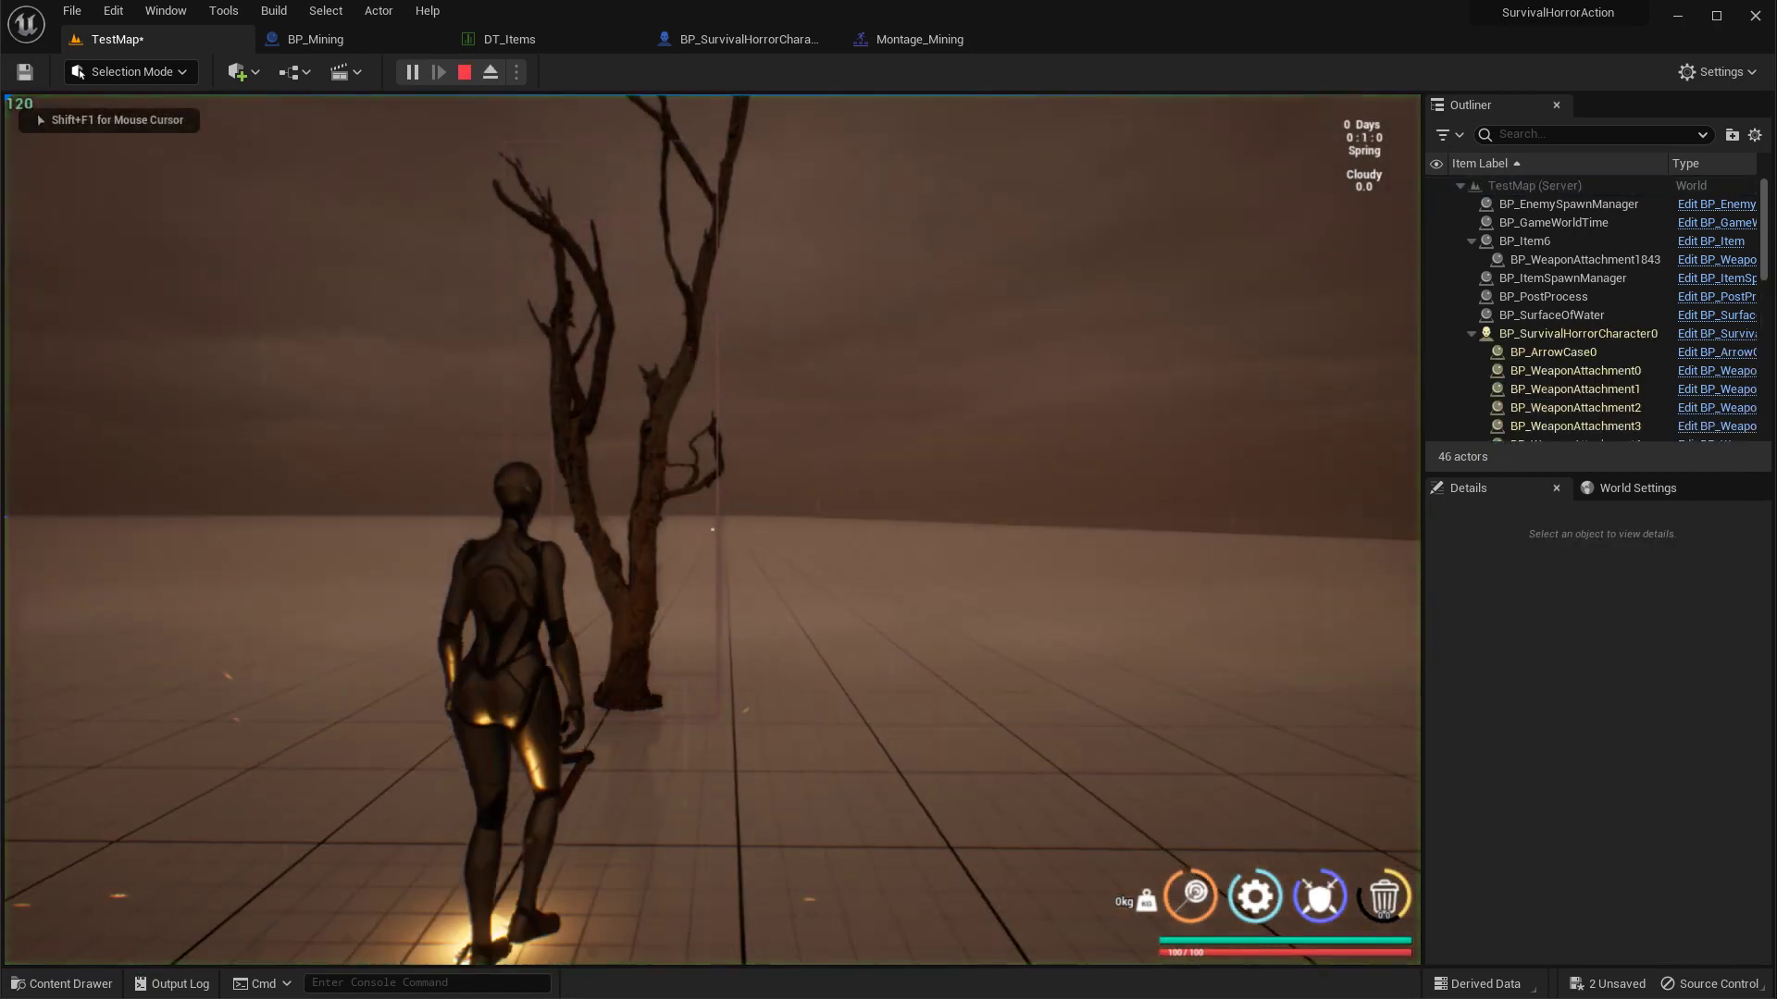
pyautogui.press('Tab')
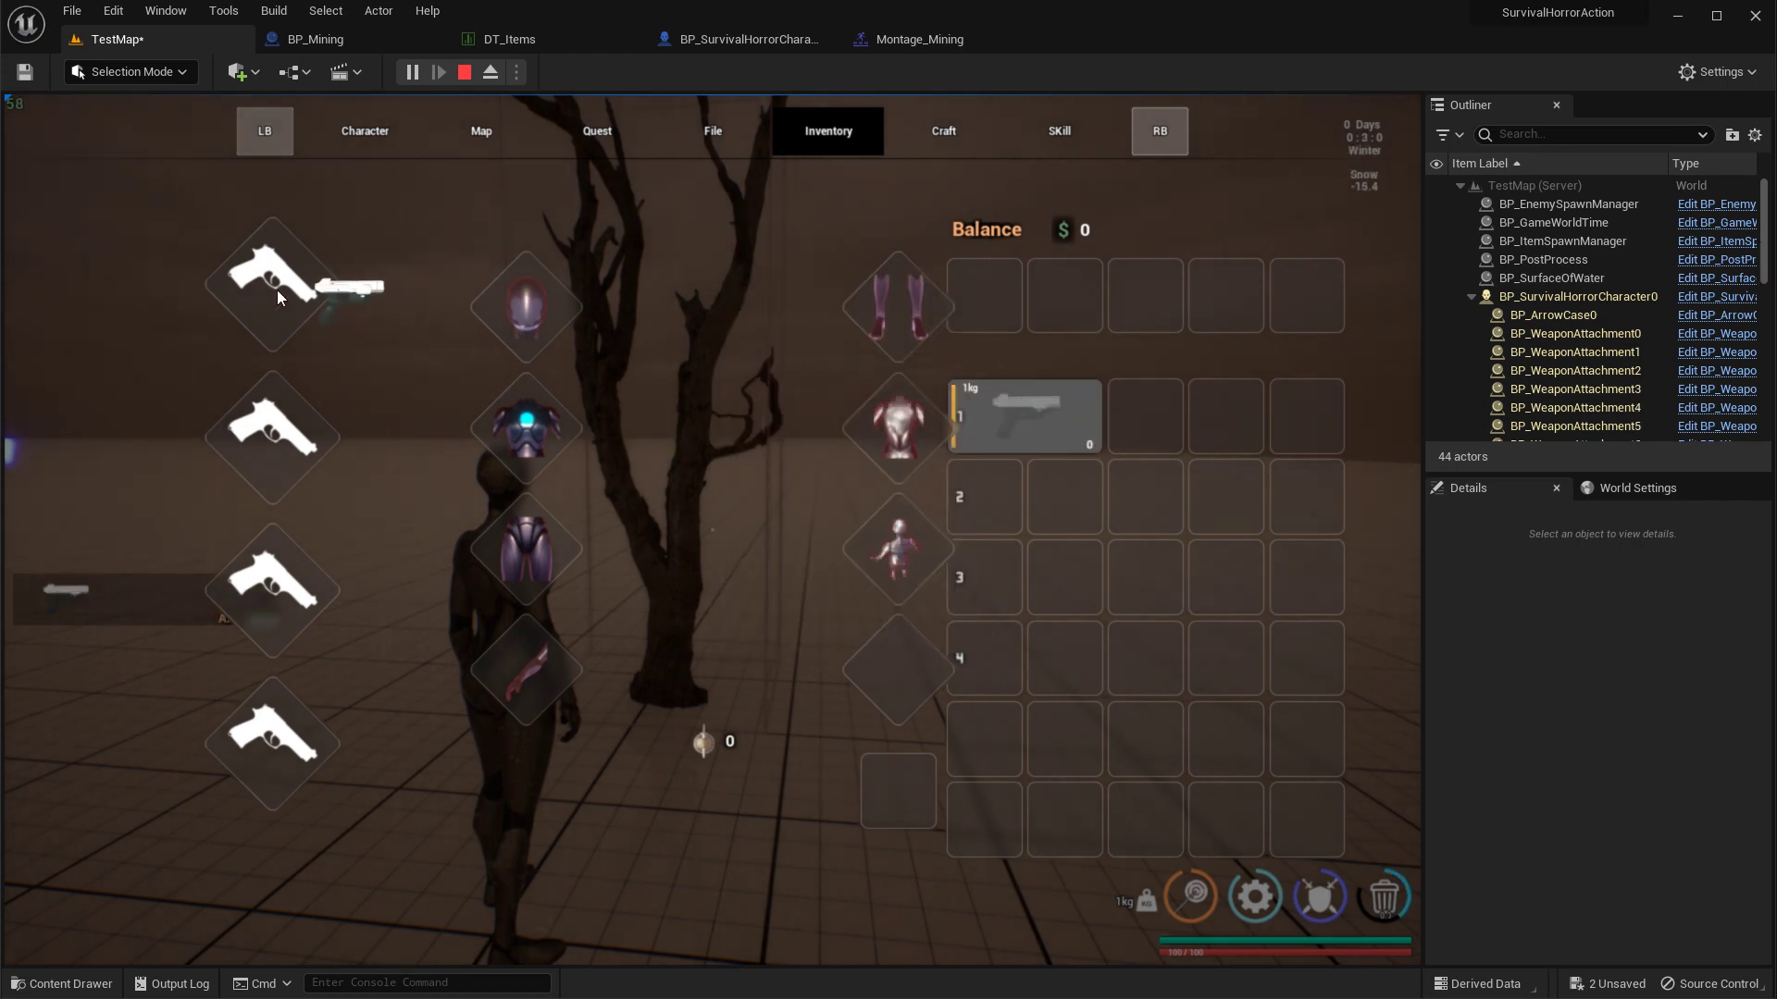
pyautogui.press('Tab')
pyautogui.press('1')
pyautogui.press('w')
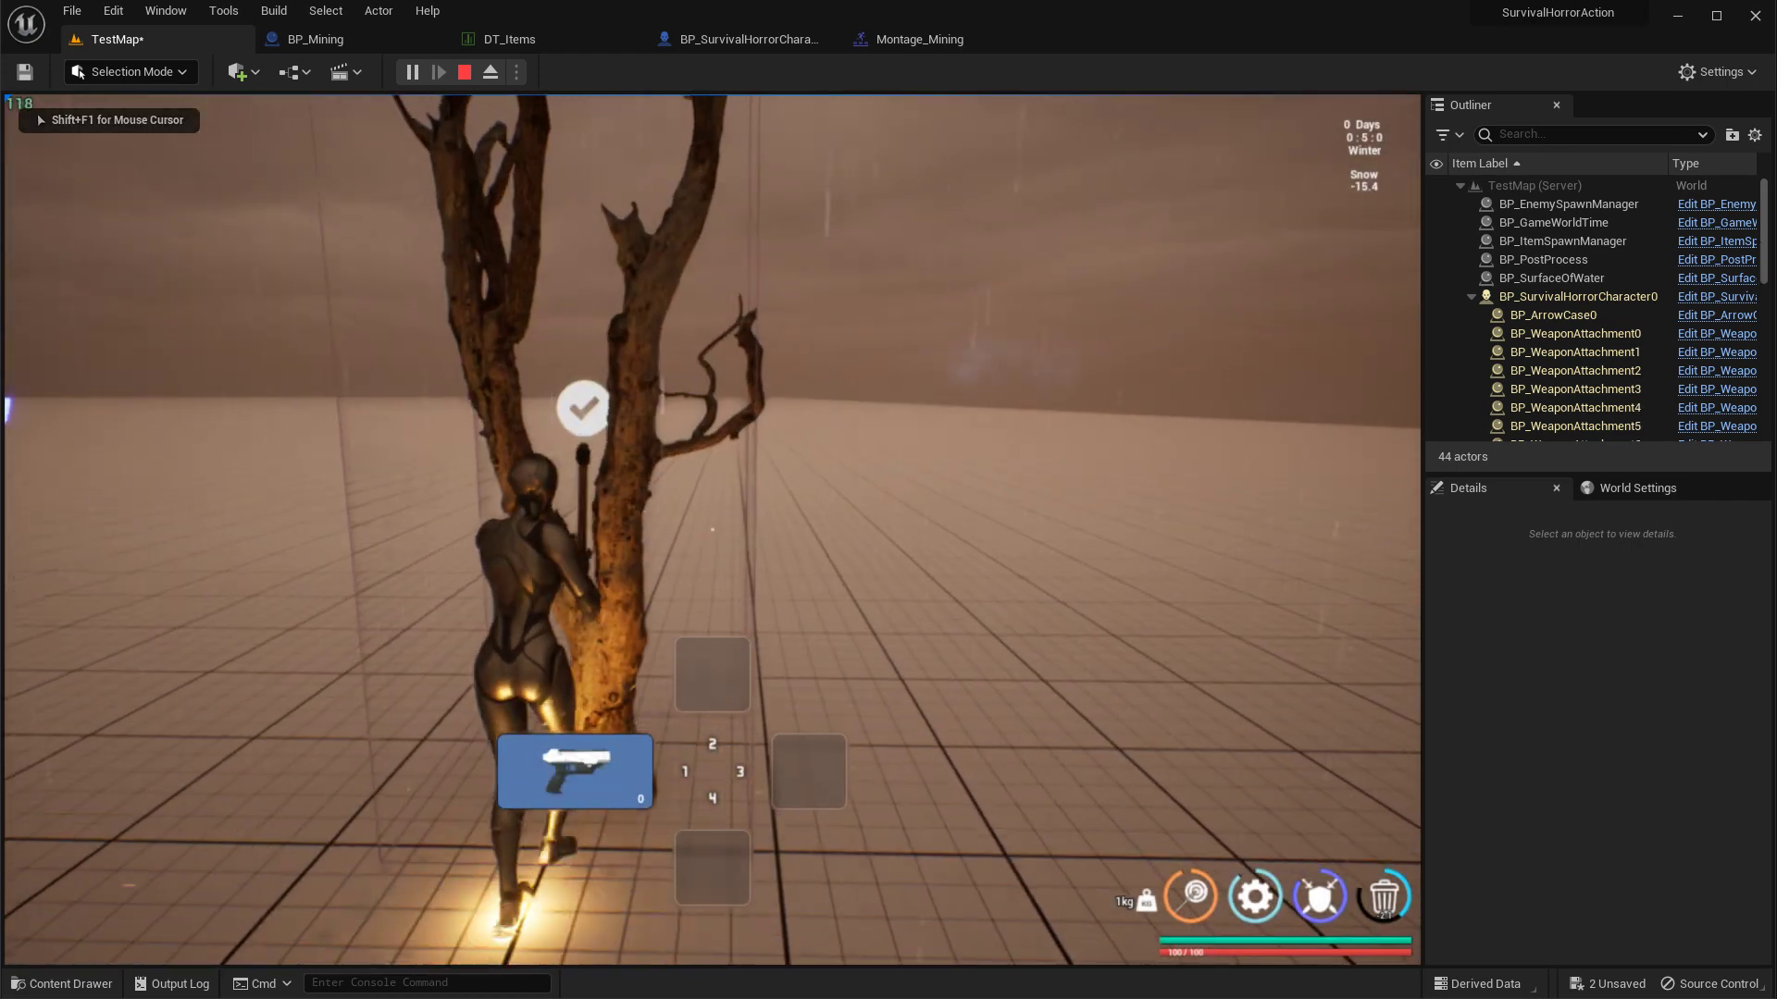
pyautogui.press('e')
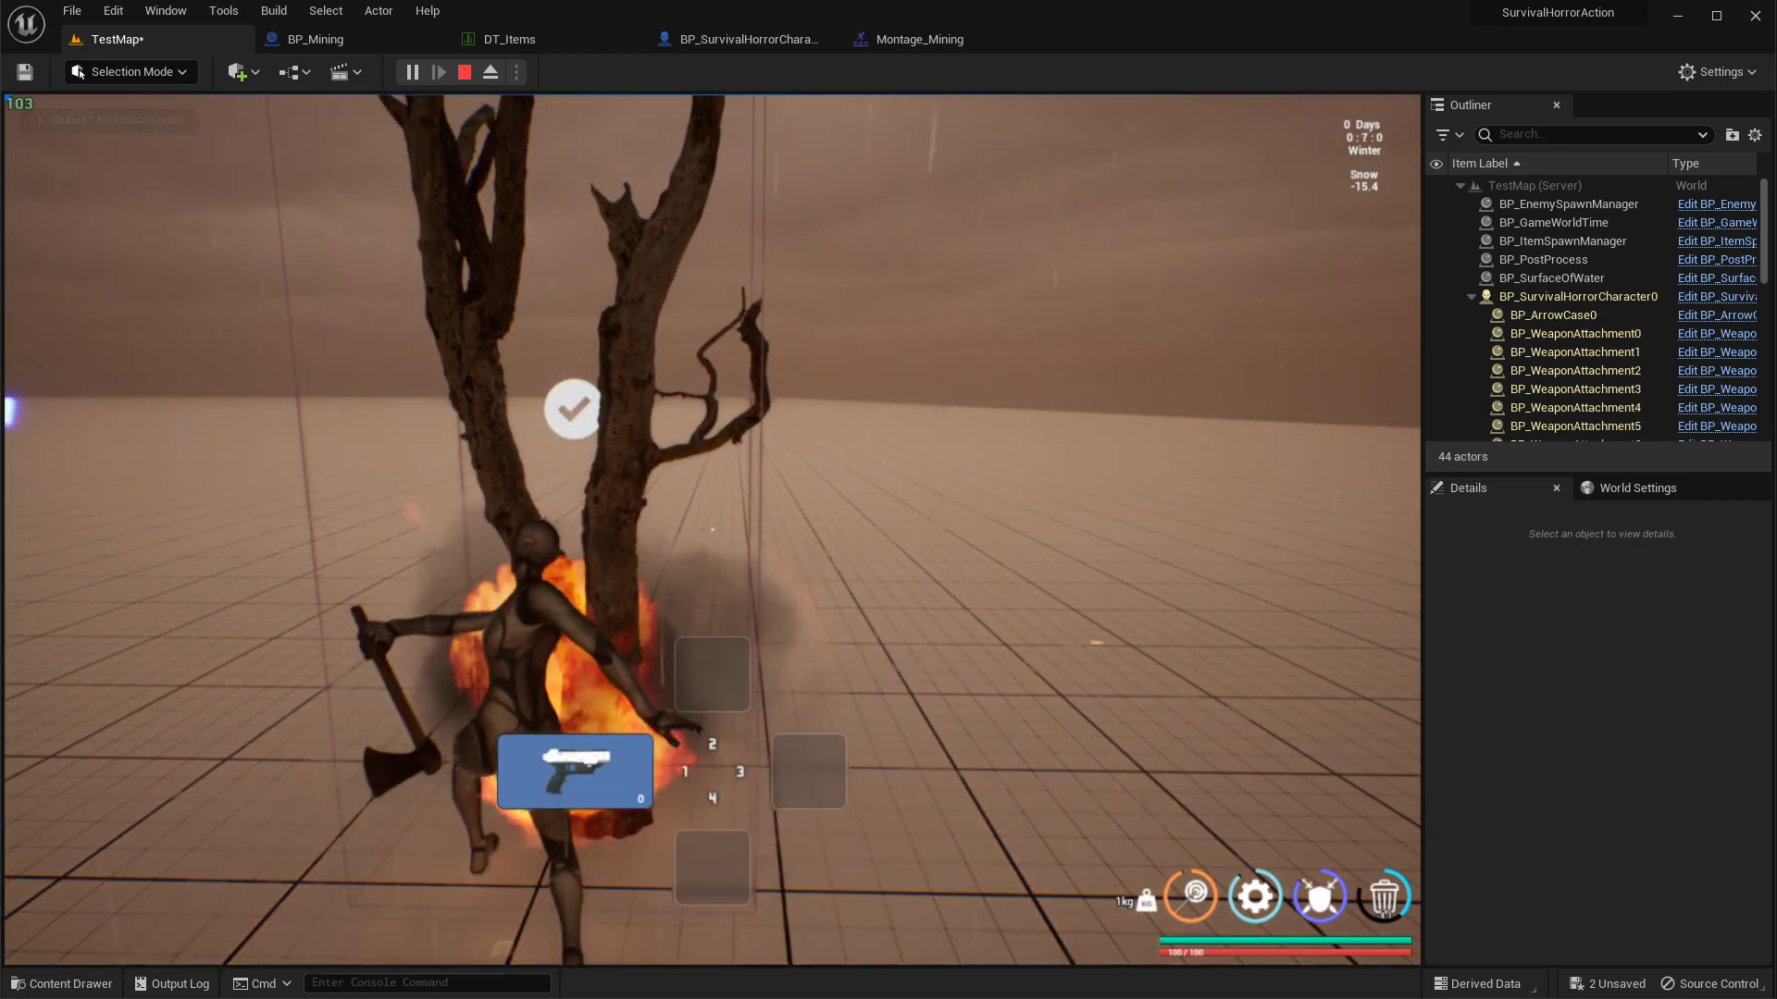
pyautogui.press('e')
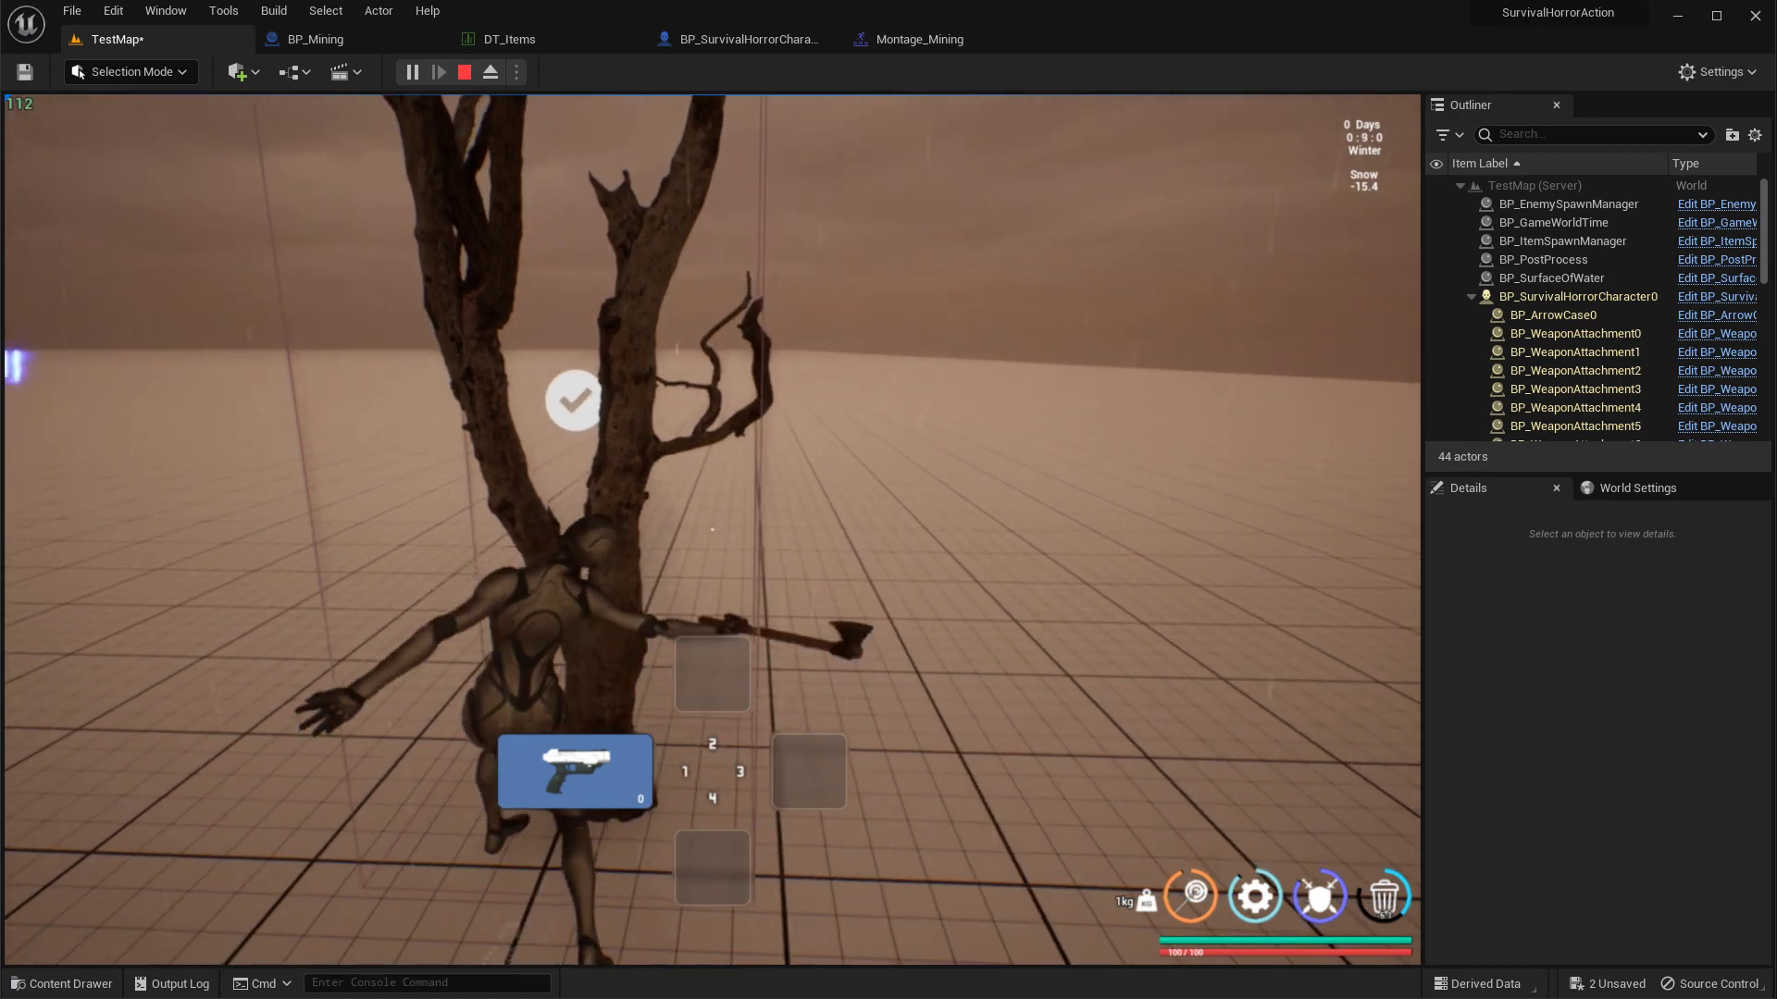
pyautogui.press('e')
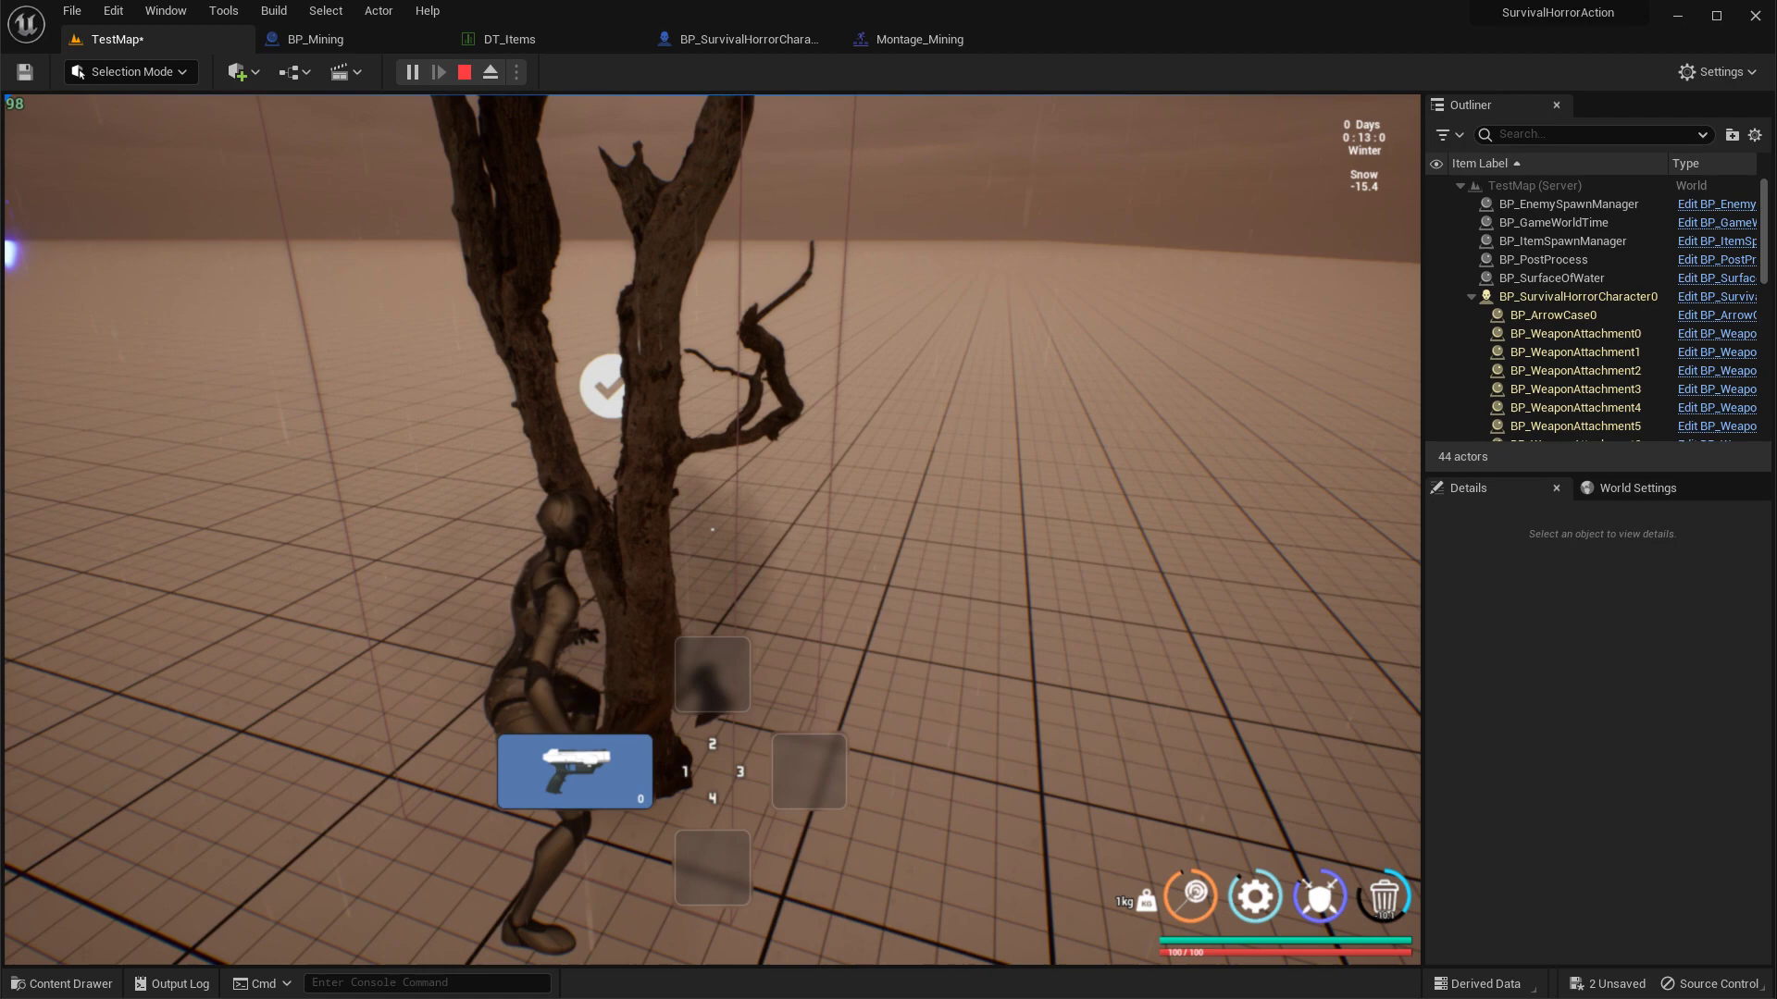
pyautogui.press('e')
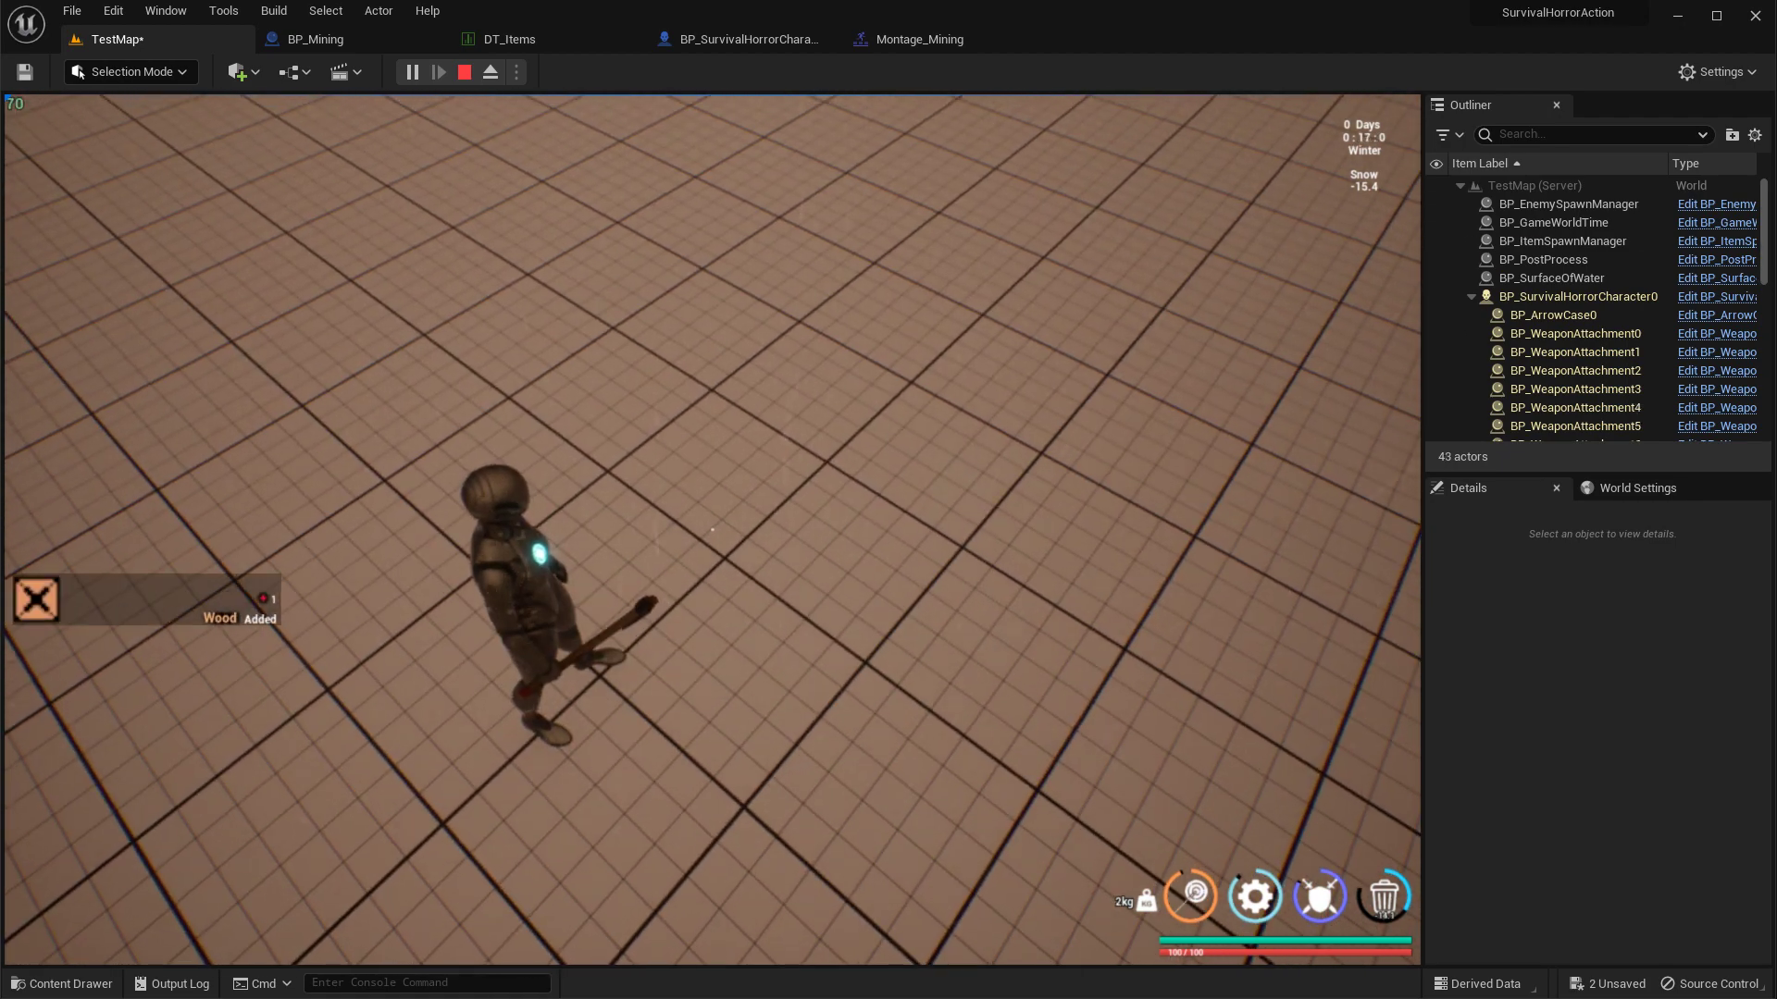
# Step: Stop play, select BP_Wood, and bring up the BP_SurvivalHorrorCharacter graph
pyautogui.press('Escape')
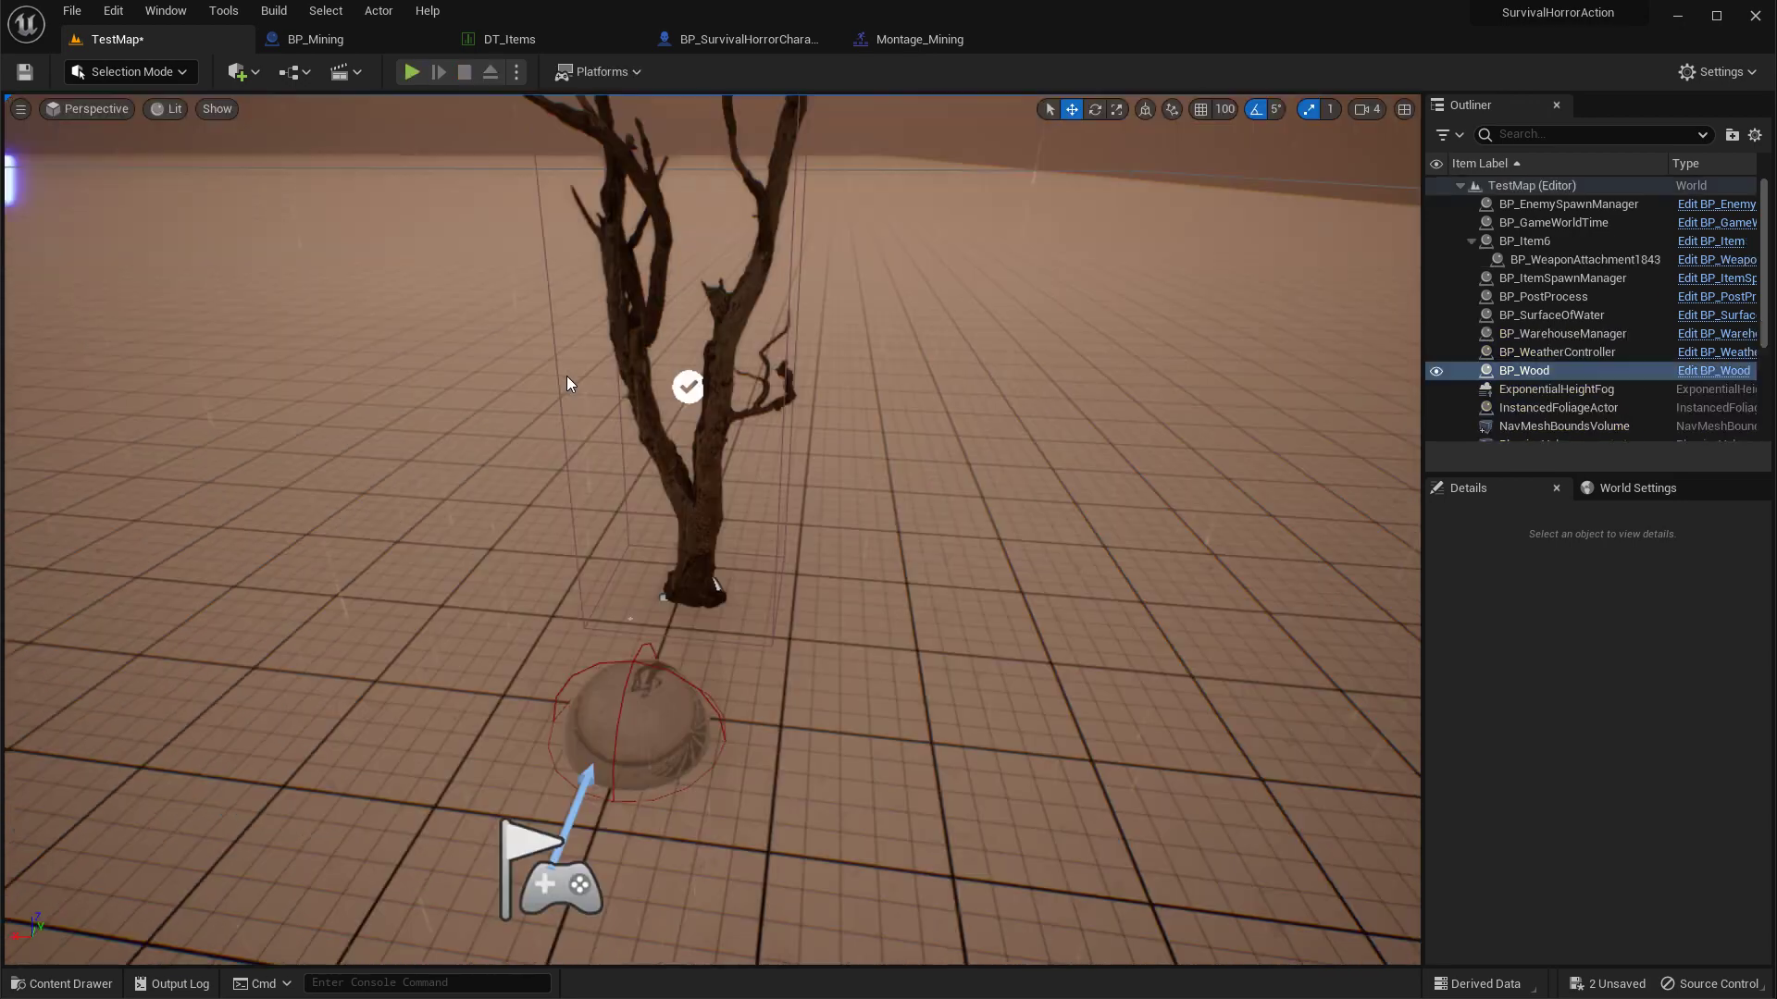
pyautogui.click(567, 377)
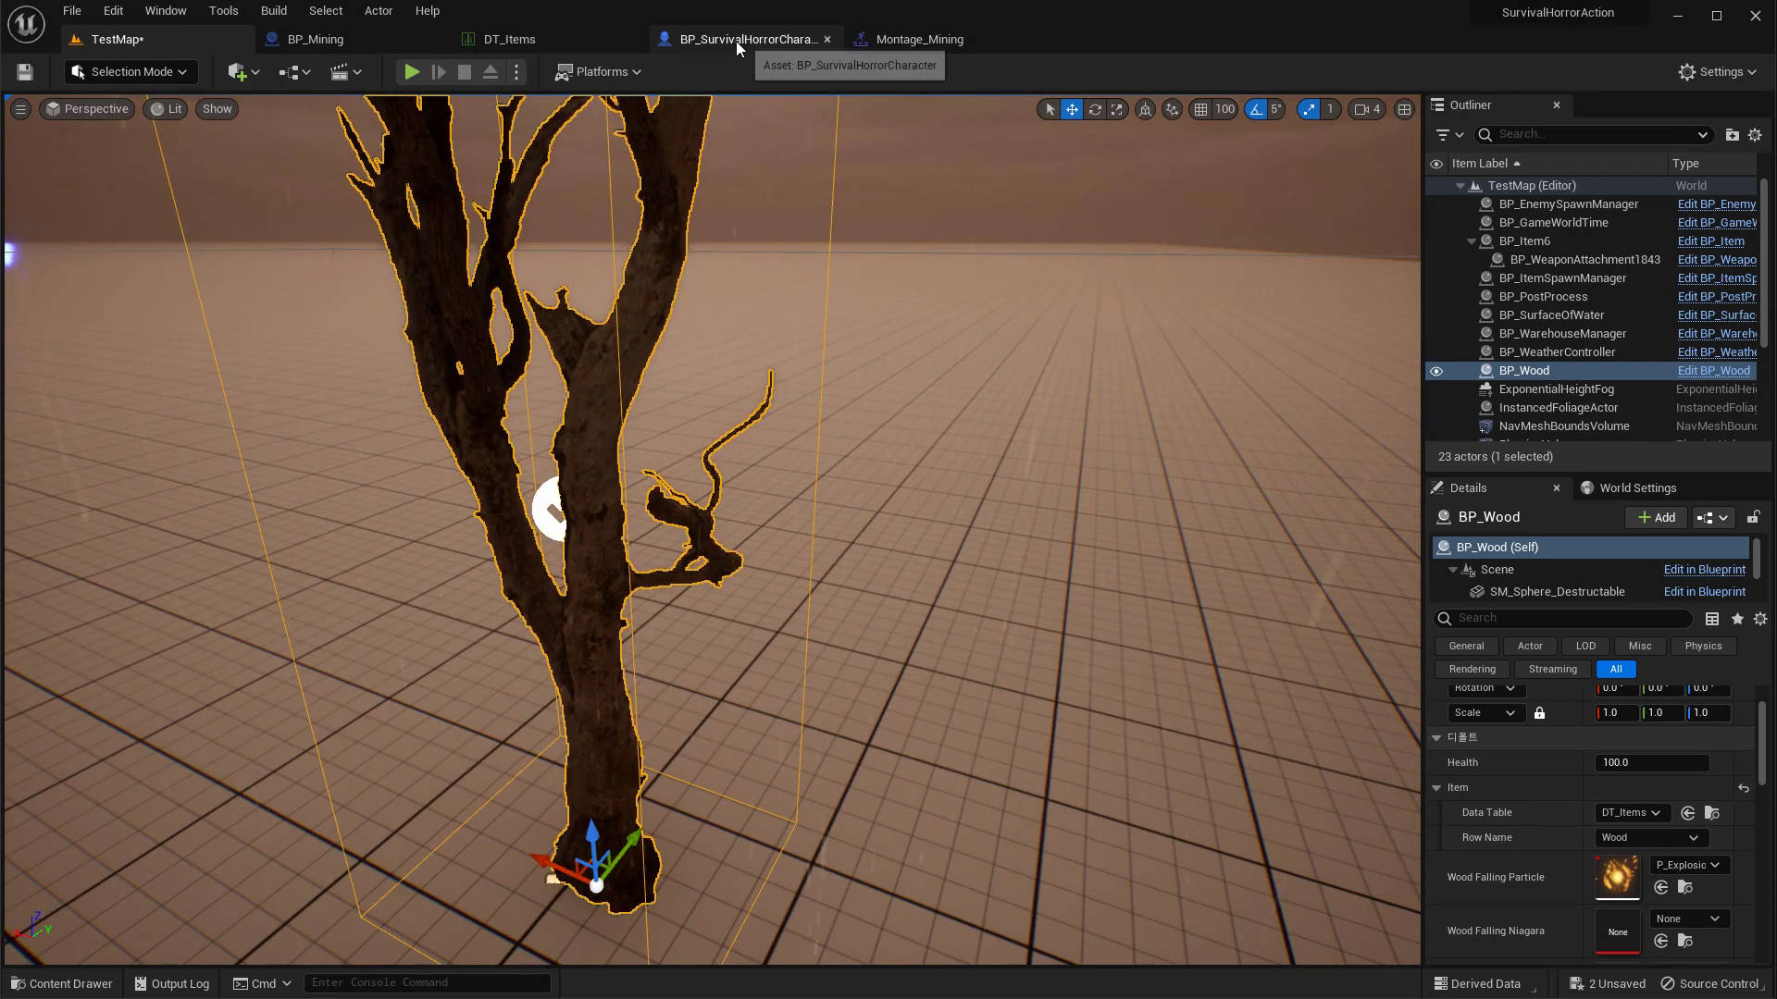
pyautogui.click(736, 41)
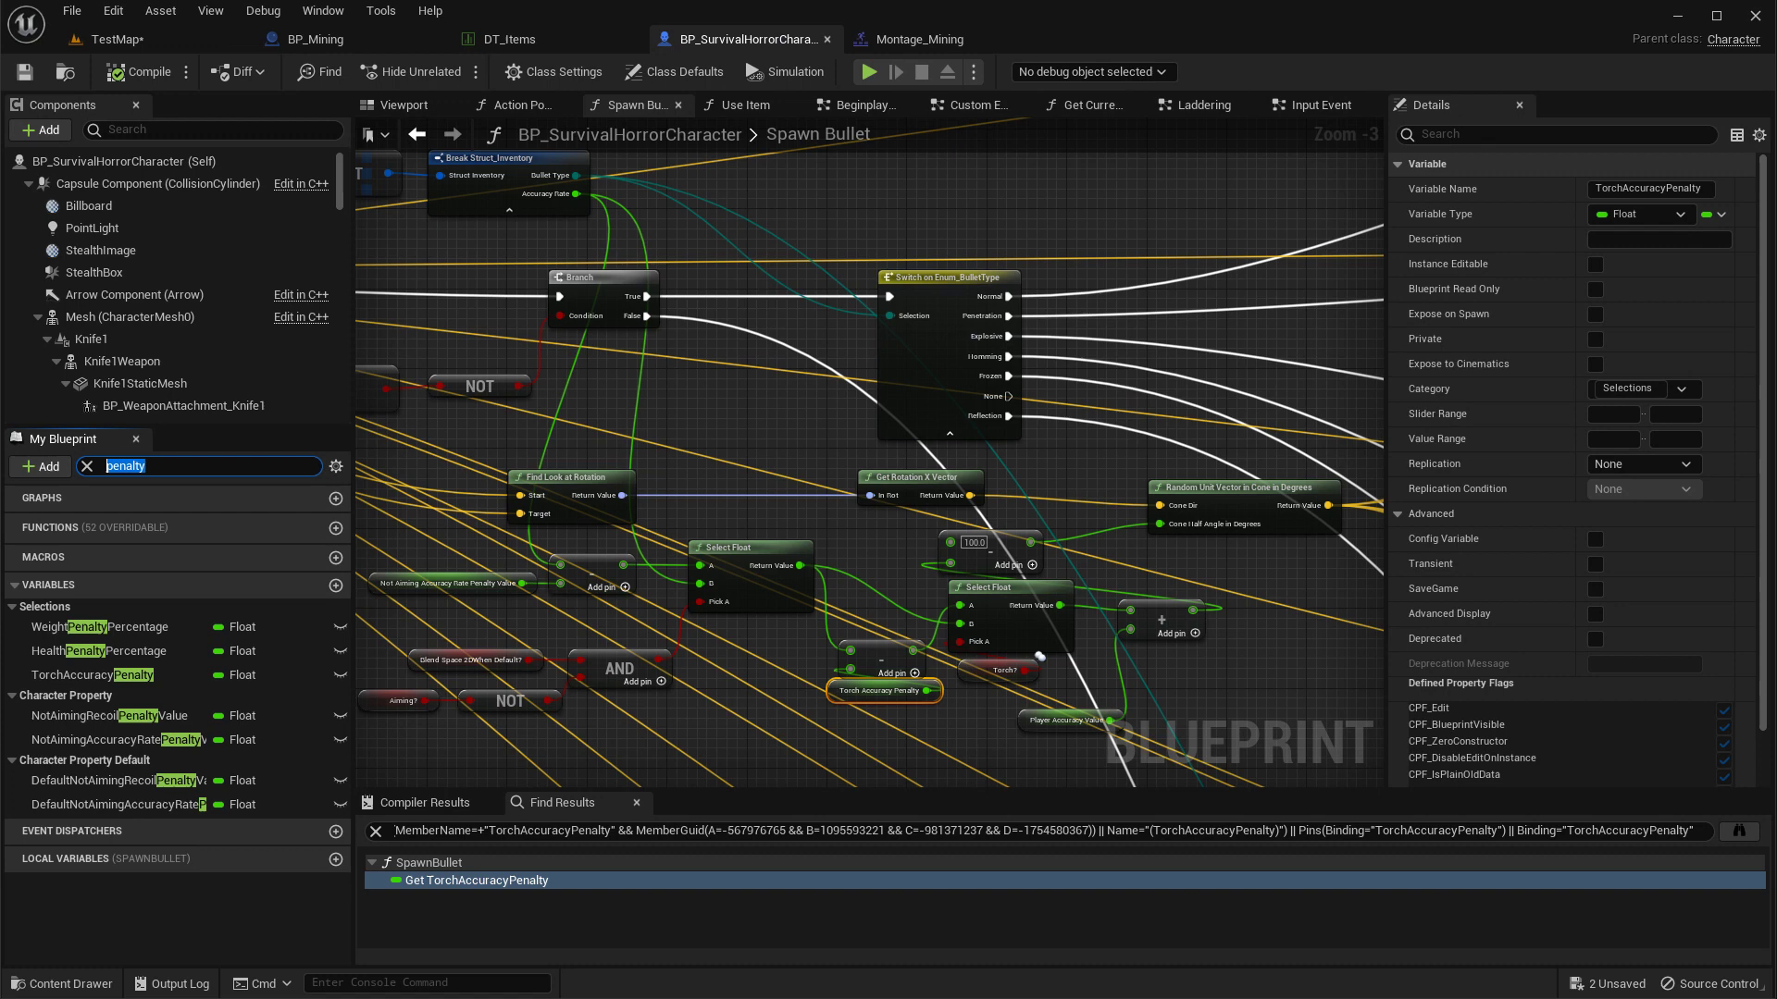
pyautogui.write('w')
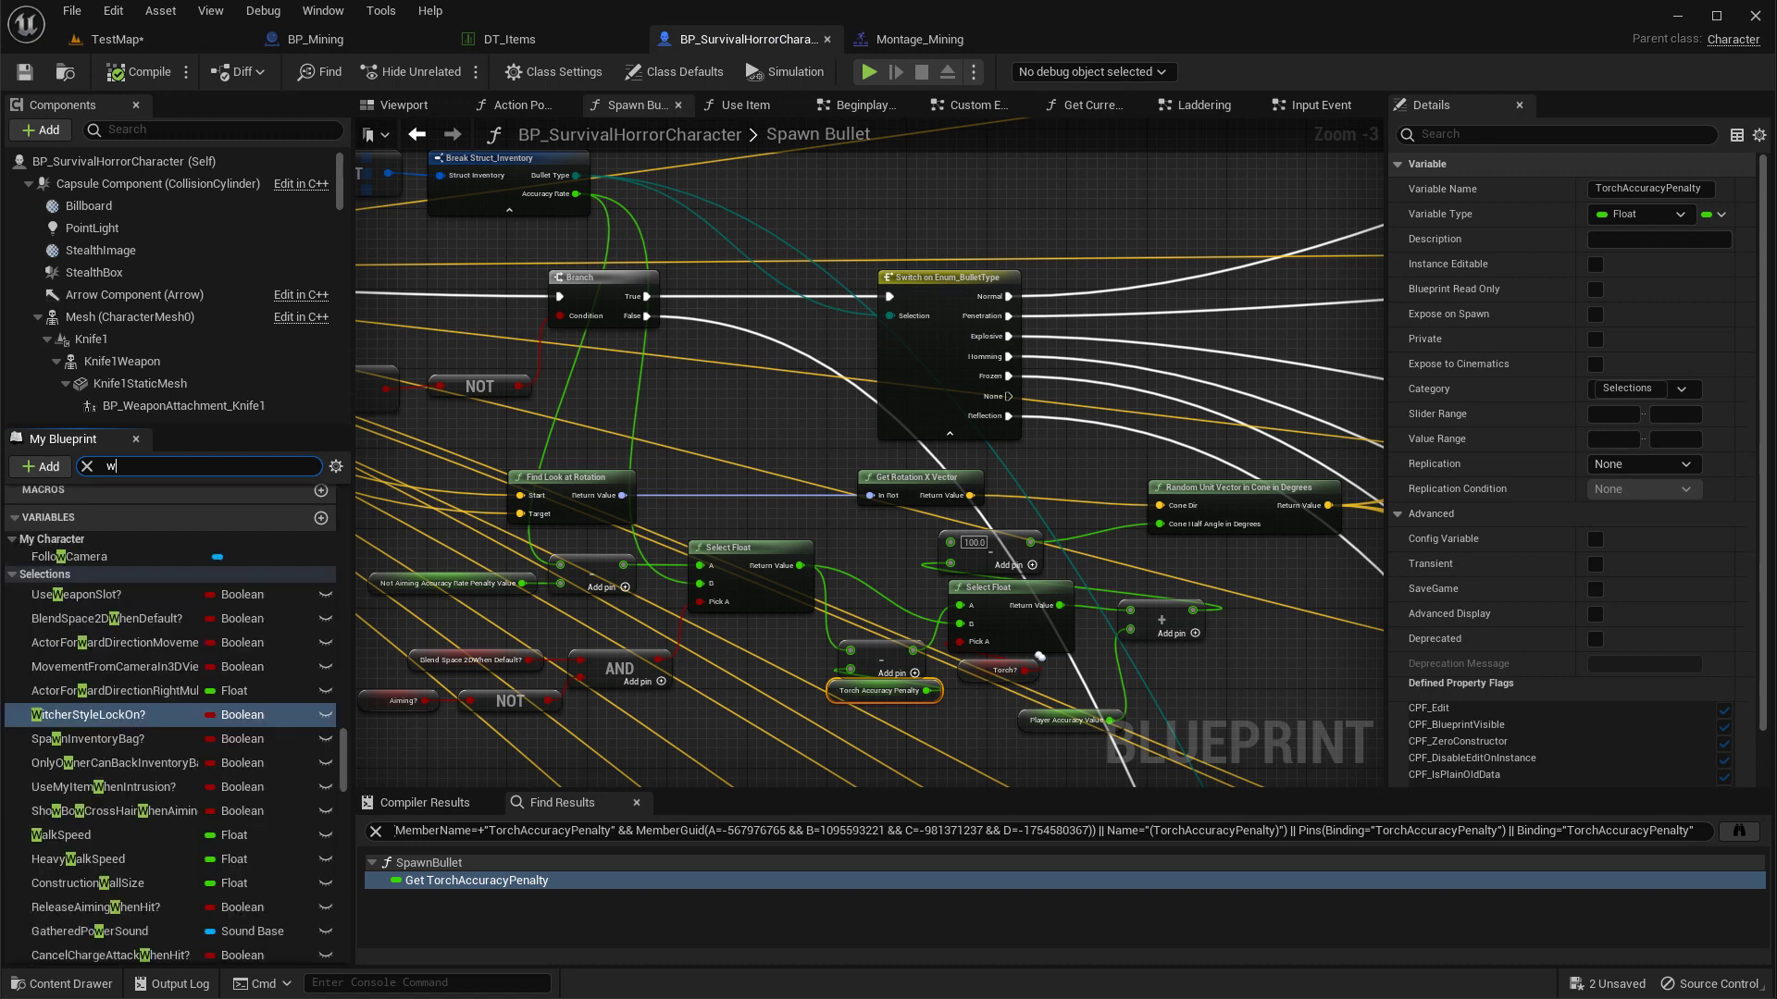
pyautogui.write('ood')
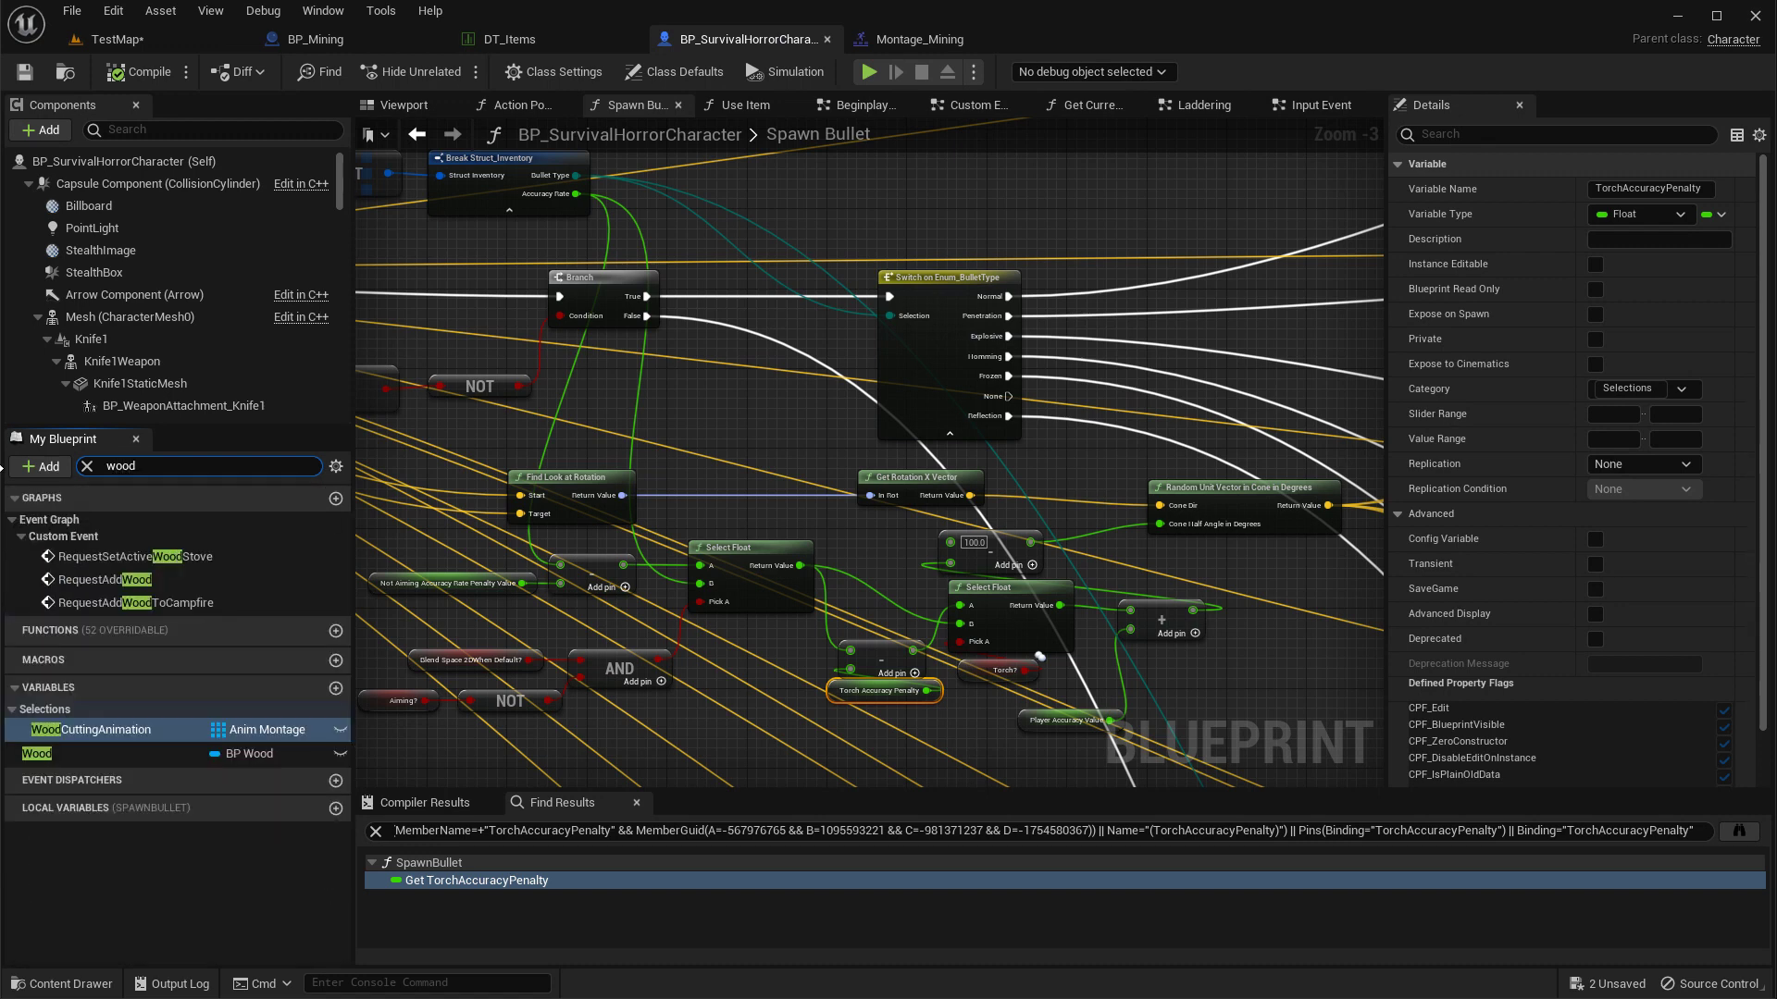
# Step: Select the WoodCuttingAnimation variable and locate its Montage_CuttingWood asset in the Content Drawer
pyautogui.doubleClick(98, 729)
pyautogui.scroll(-2, 1587, 672)
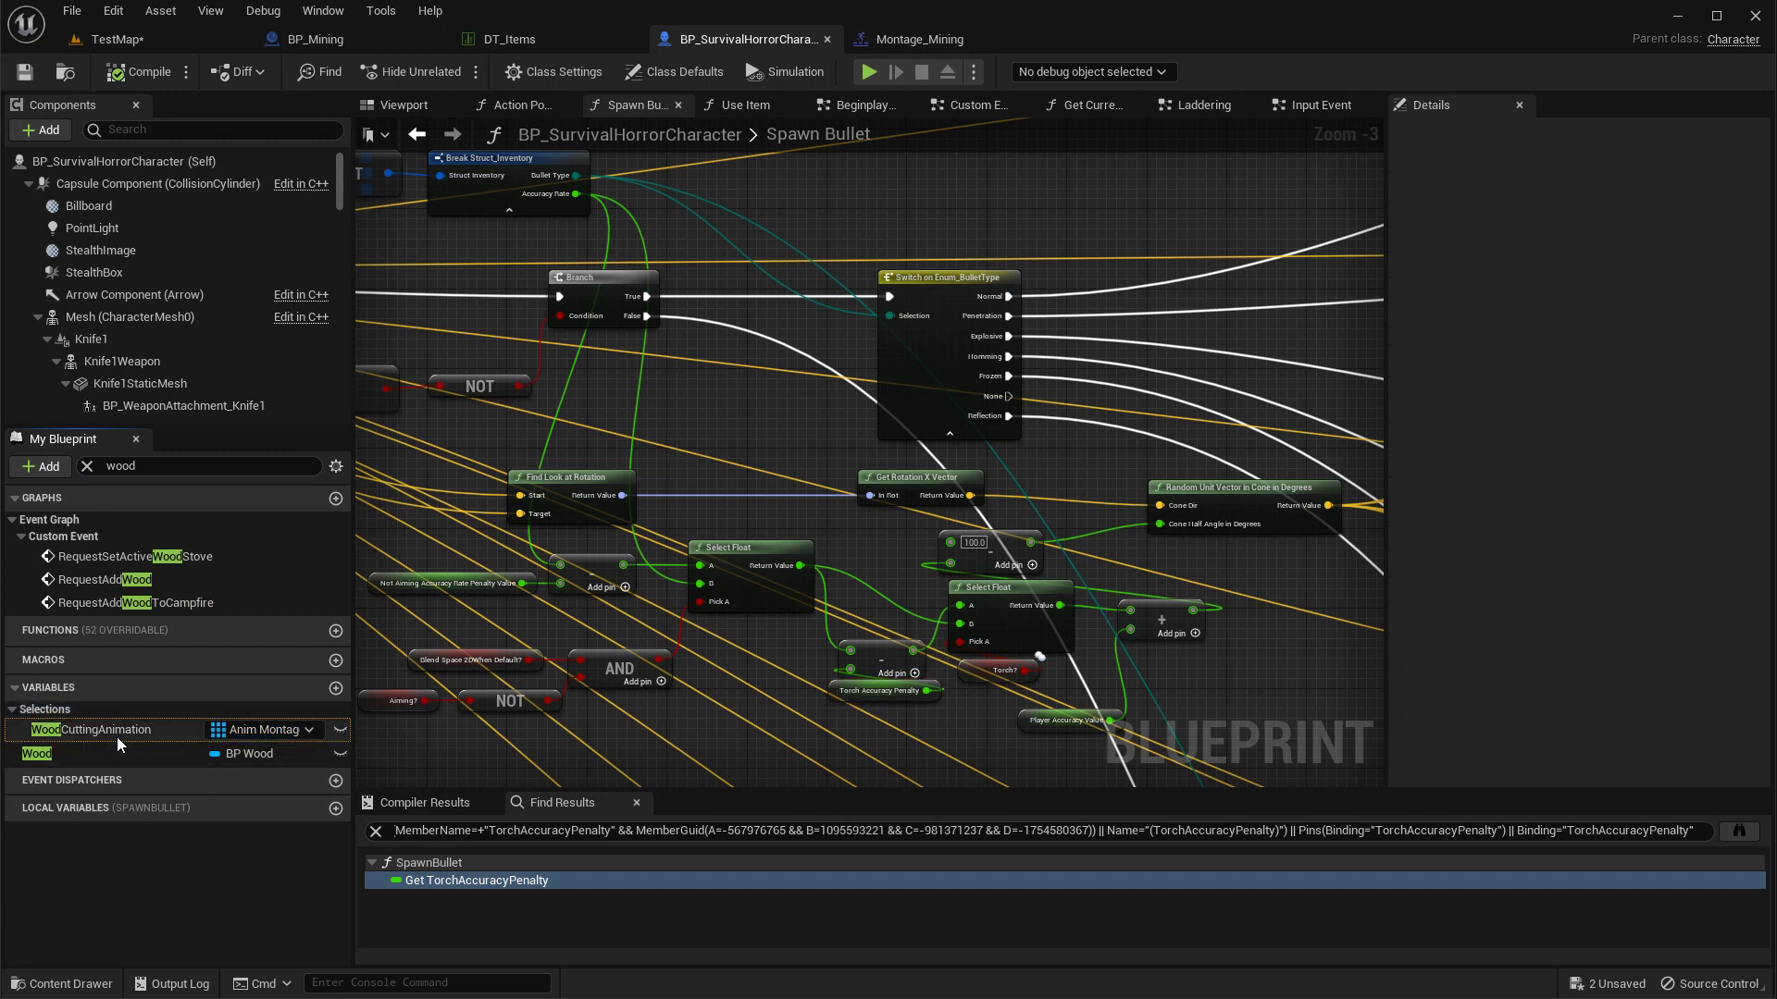
pyautogui.click(155, 742)
pyautogui.click(1678, 765)
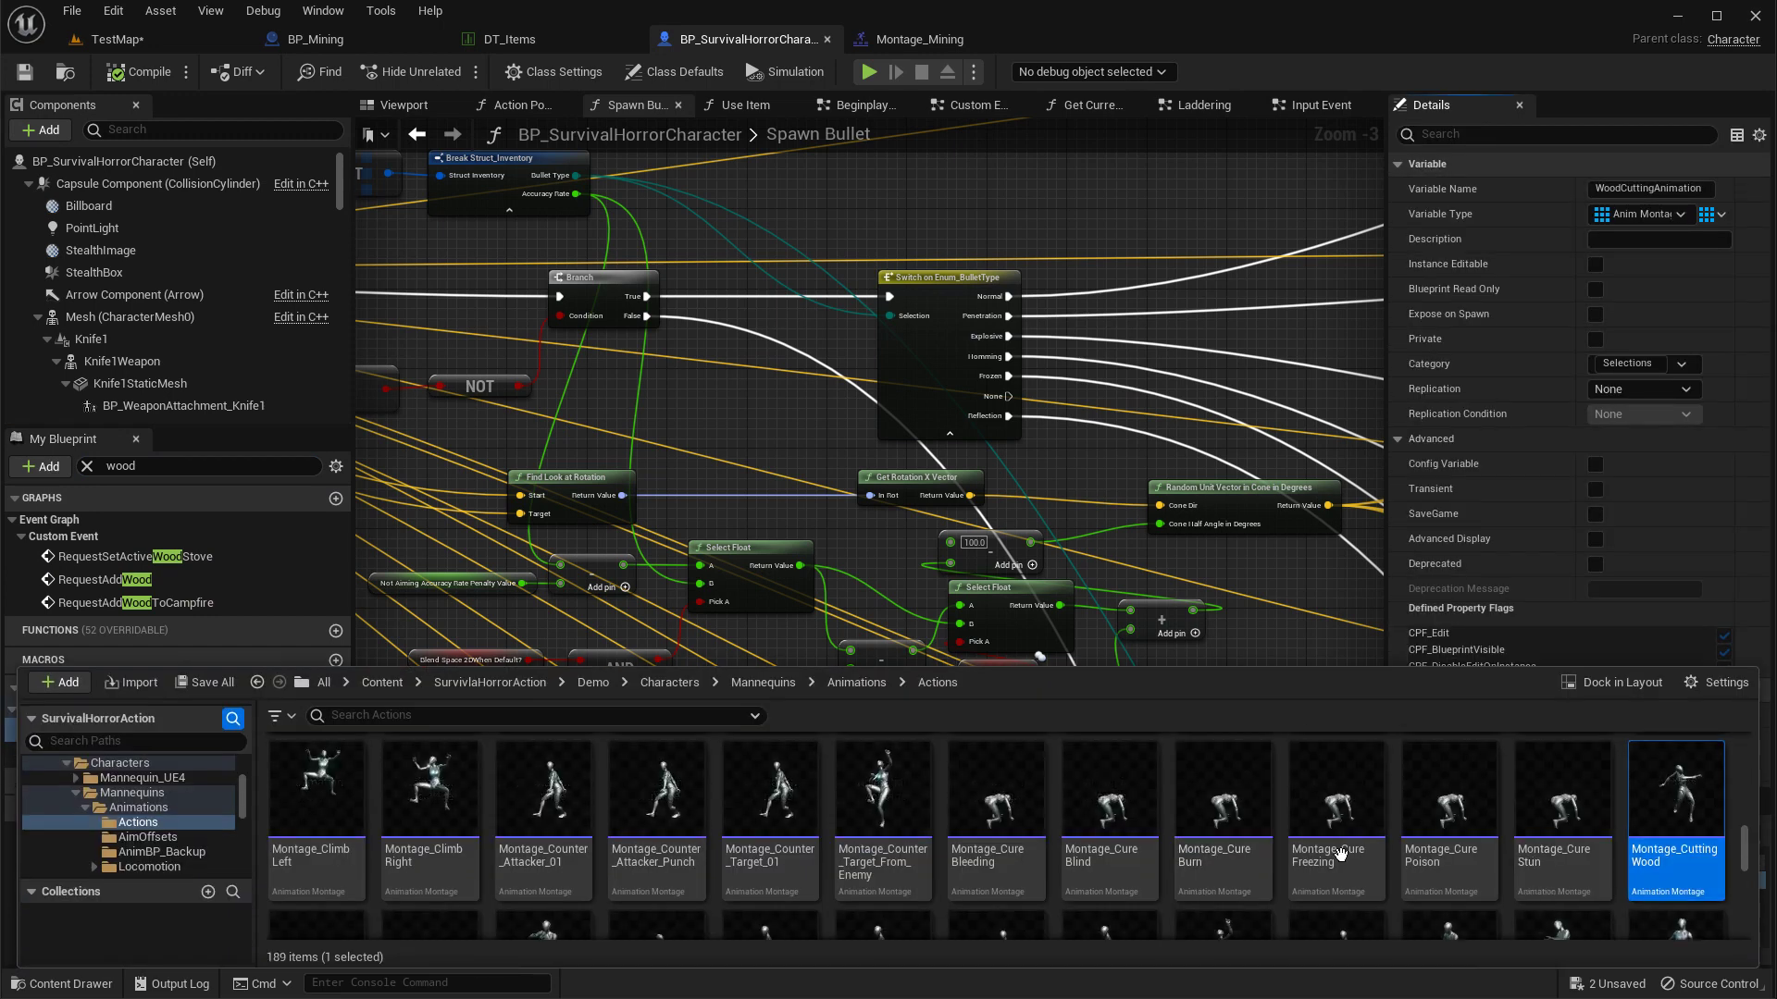
# Step: Open Montage_CuttingWood and select its animation segment and the BP_WoodCuttingResult notify
pyautogui.doubleClick(1655, 805)
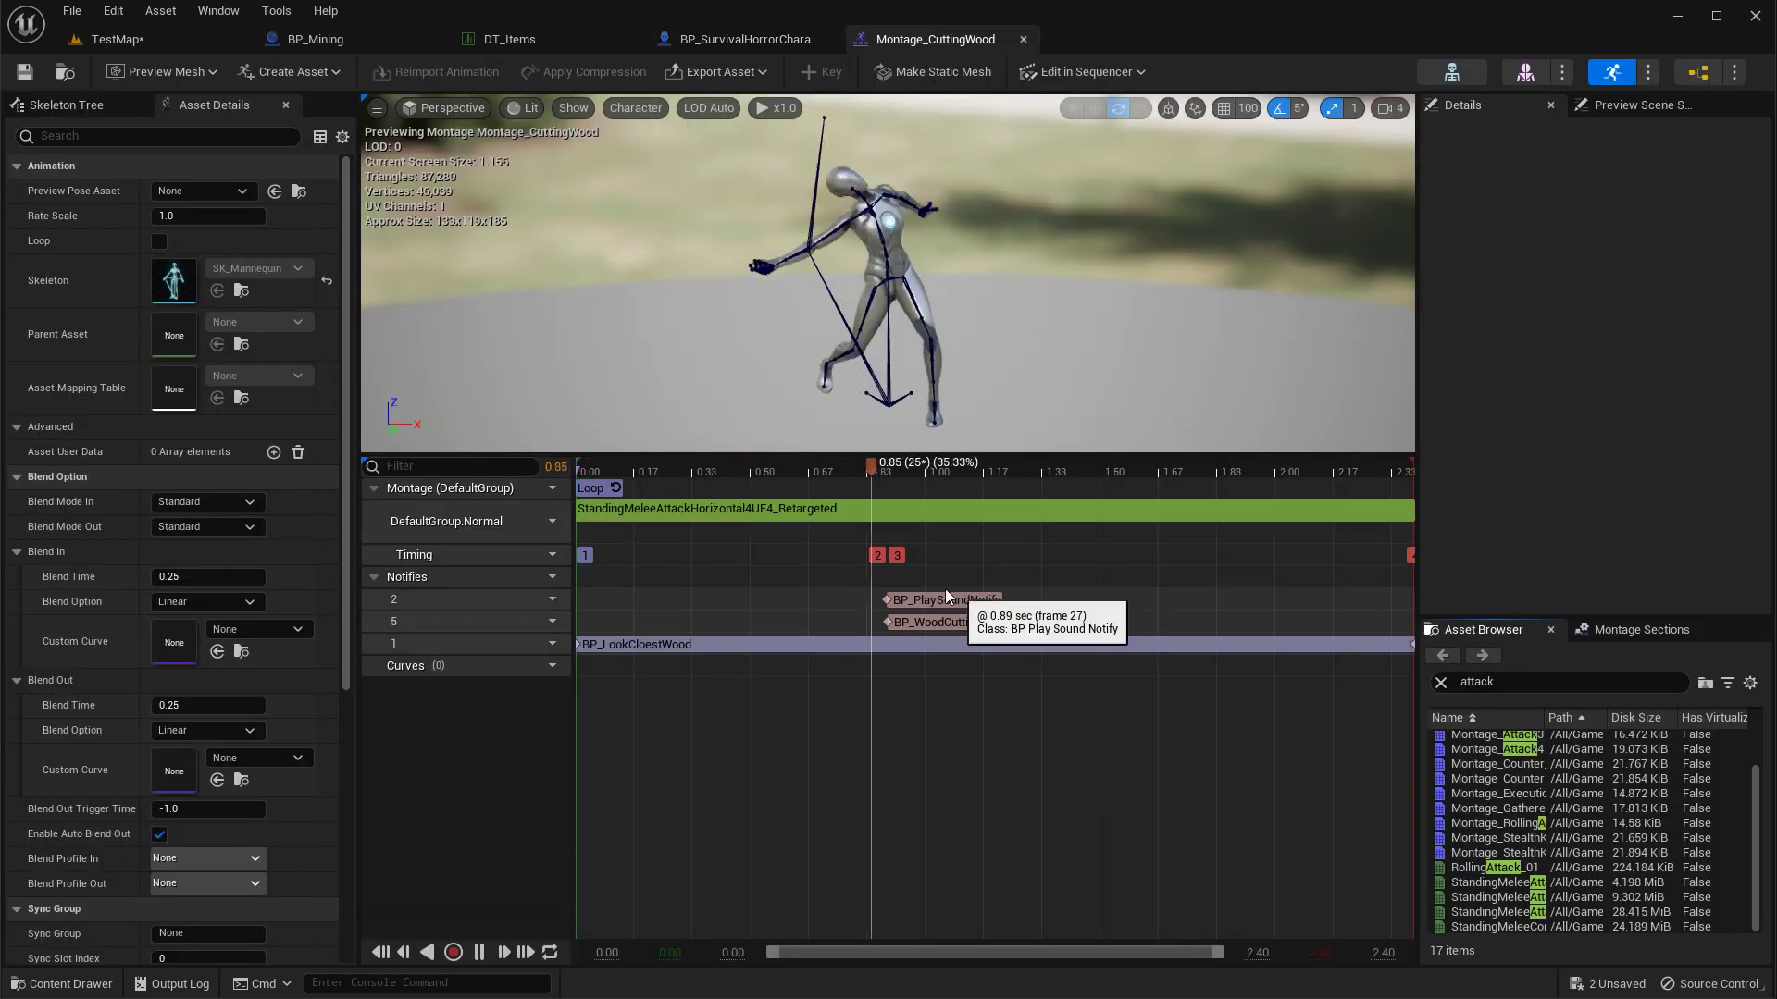
pyautogui.click(749, 507)
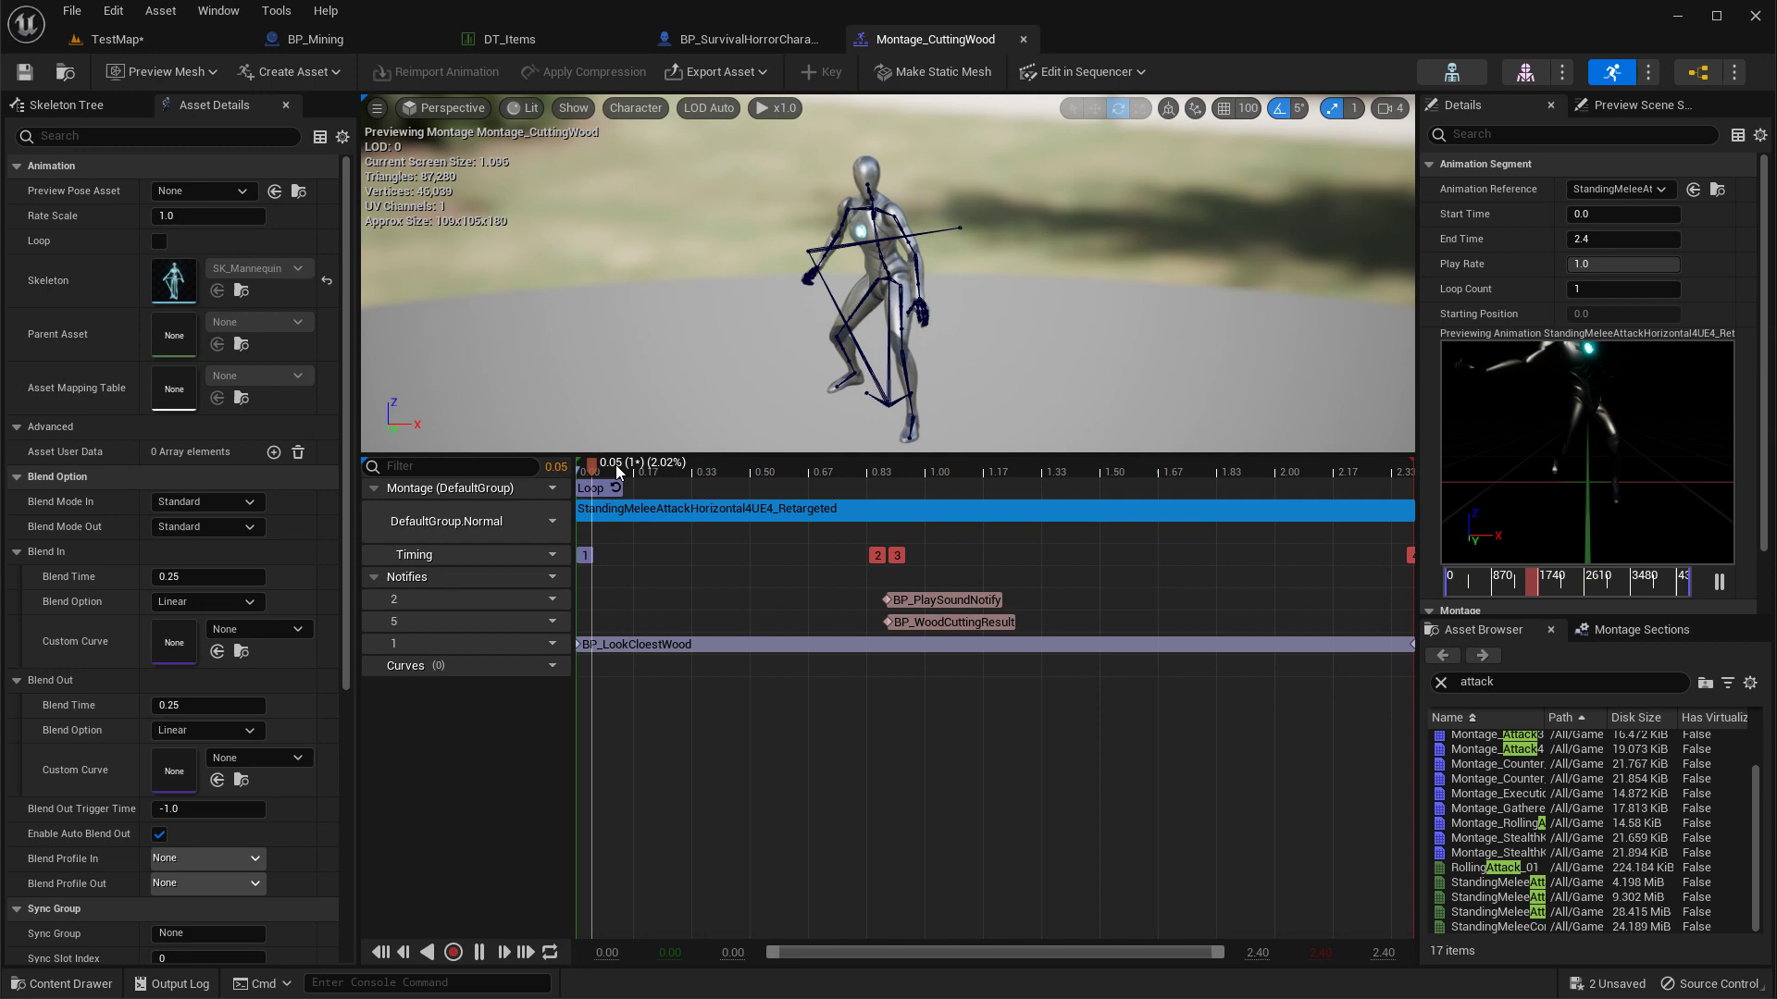
pyautogui.click(928, 623)
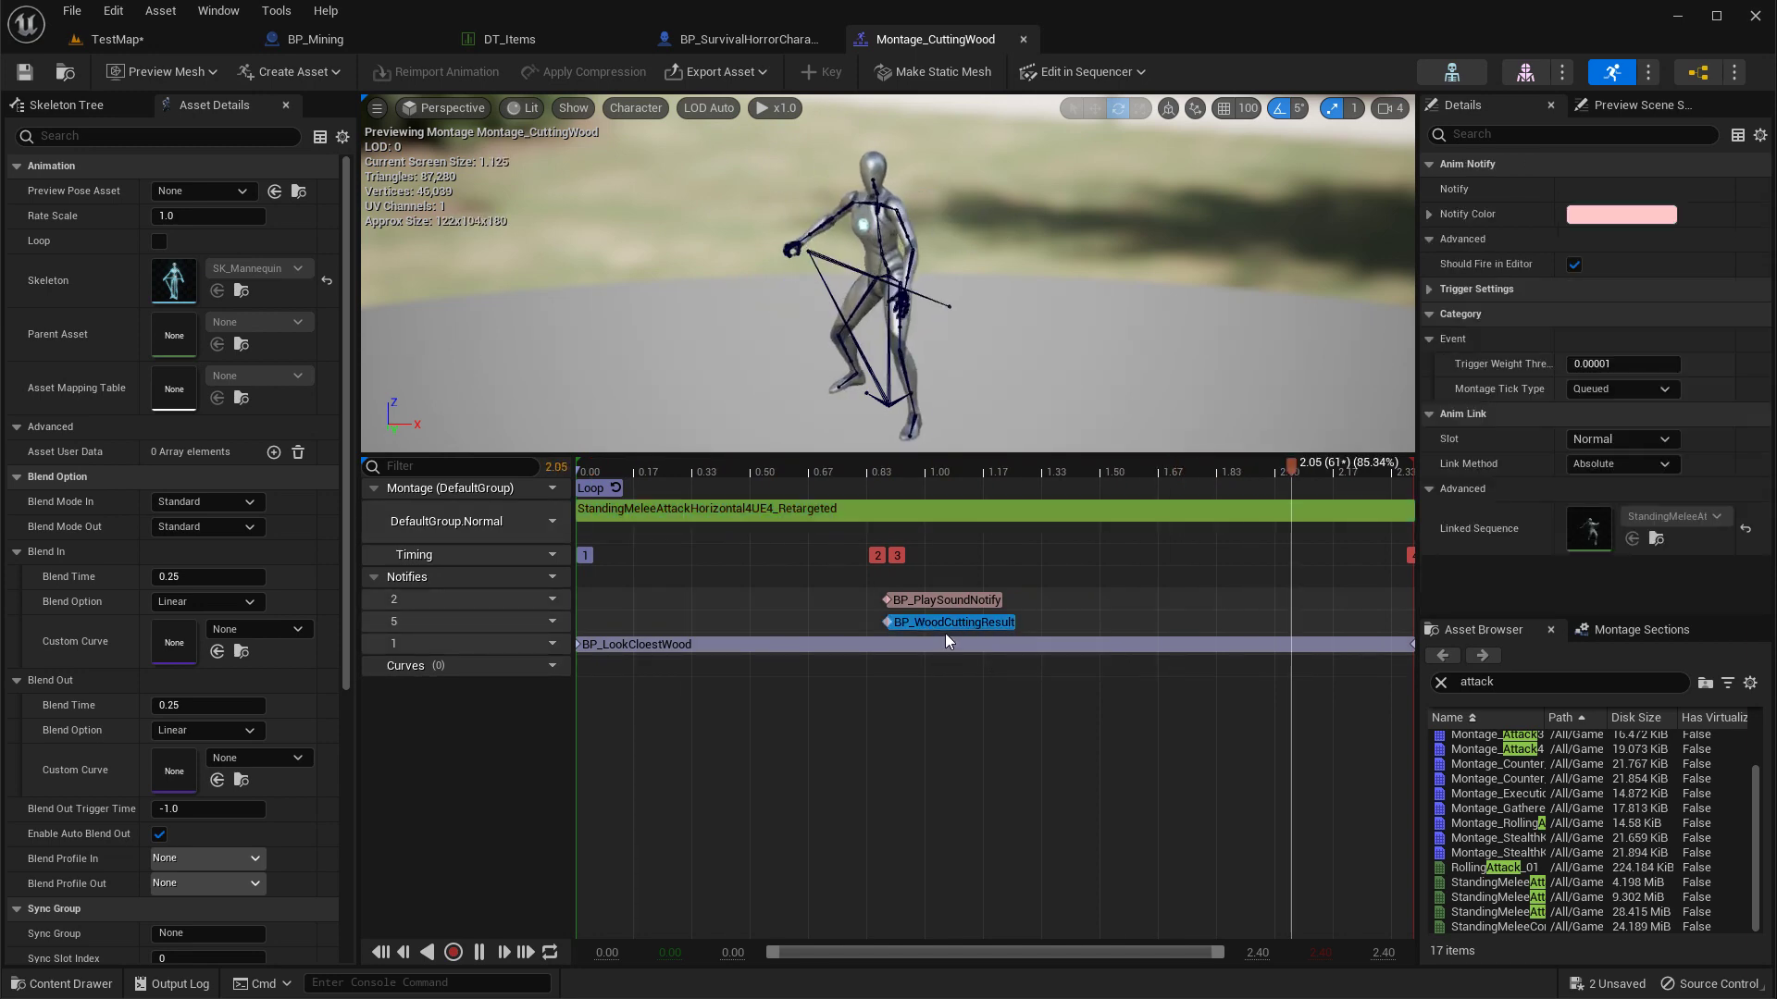
# Step: Browse to the Blueprints Notify folder and select the BP_WoodCuttingResult asset
pyautogui.click(60, 983)
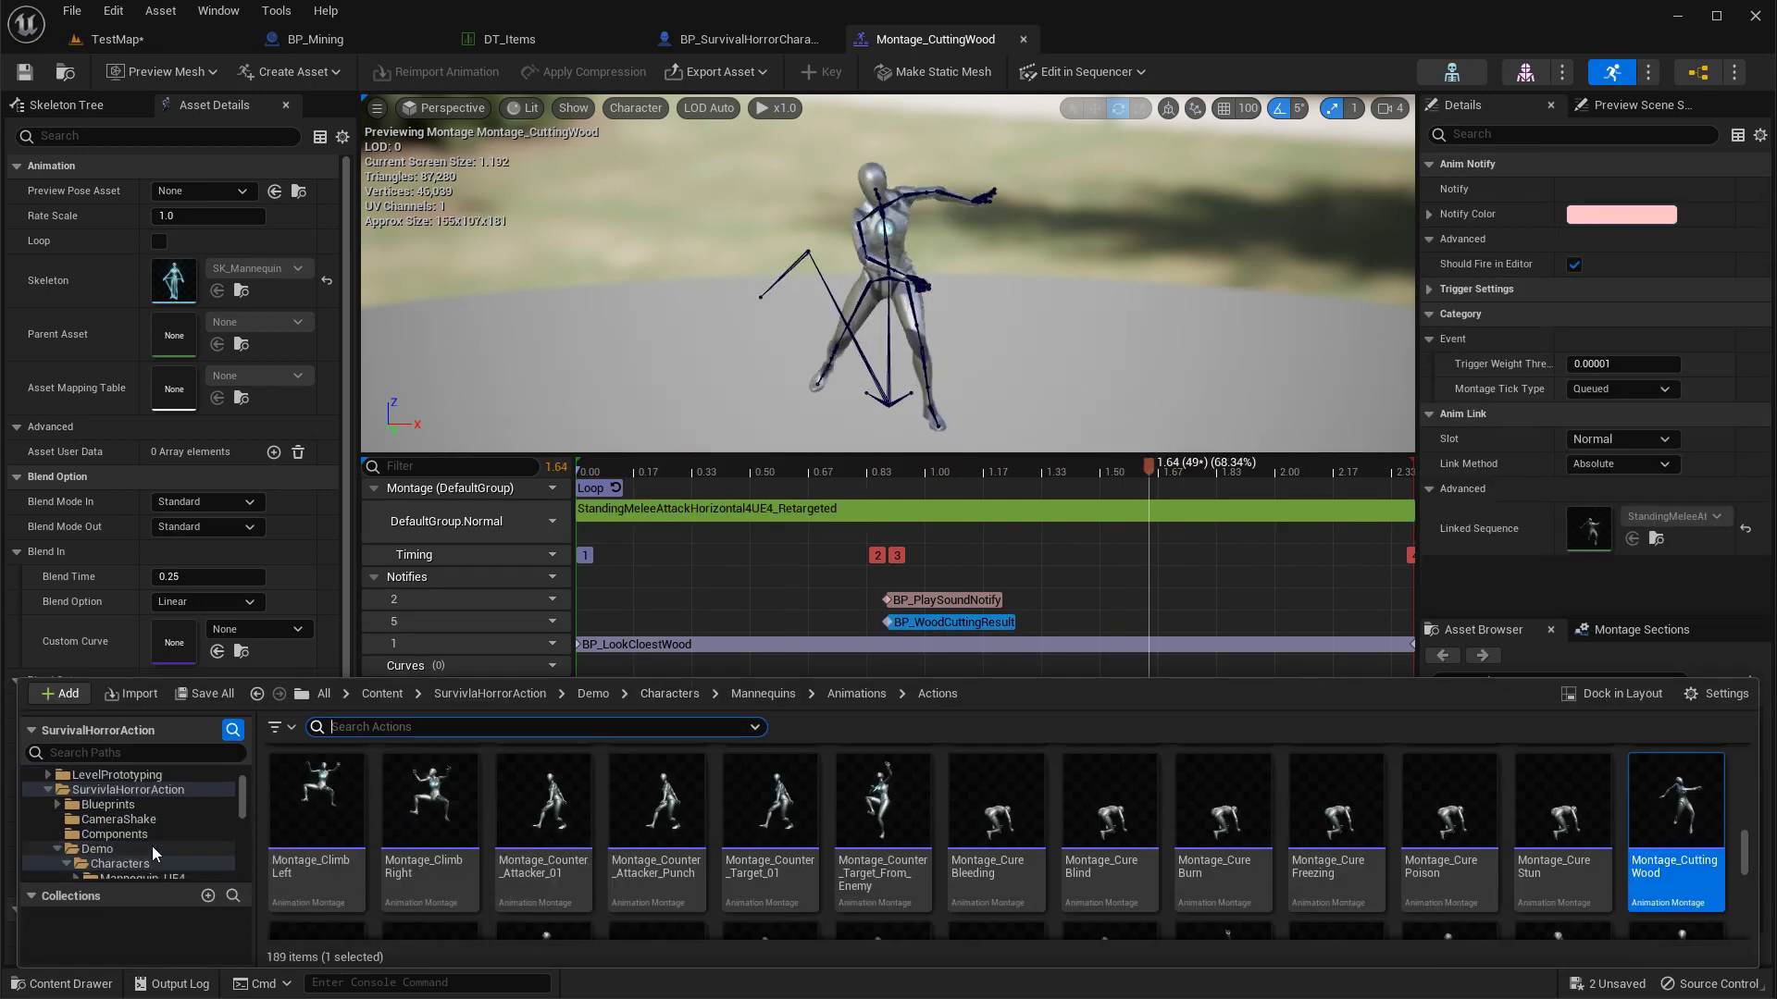
pyautogui.click(140, 835)
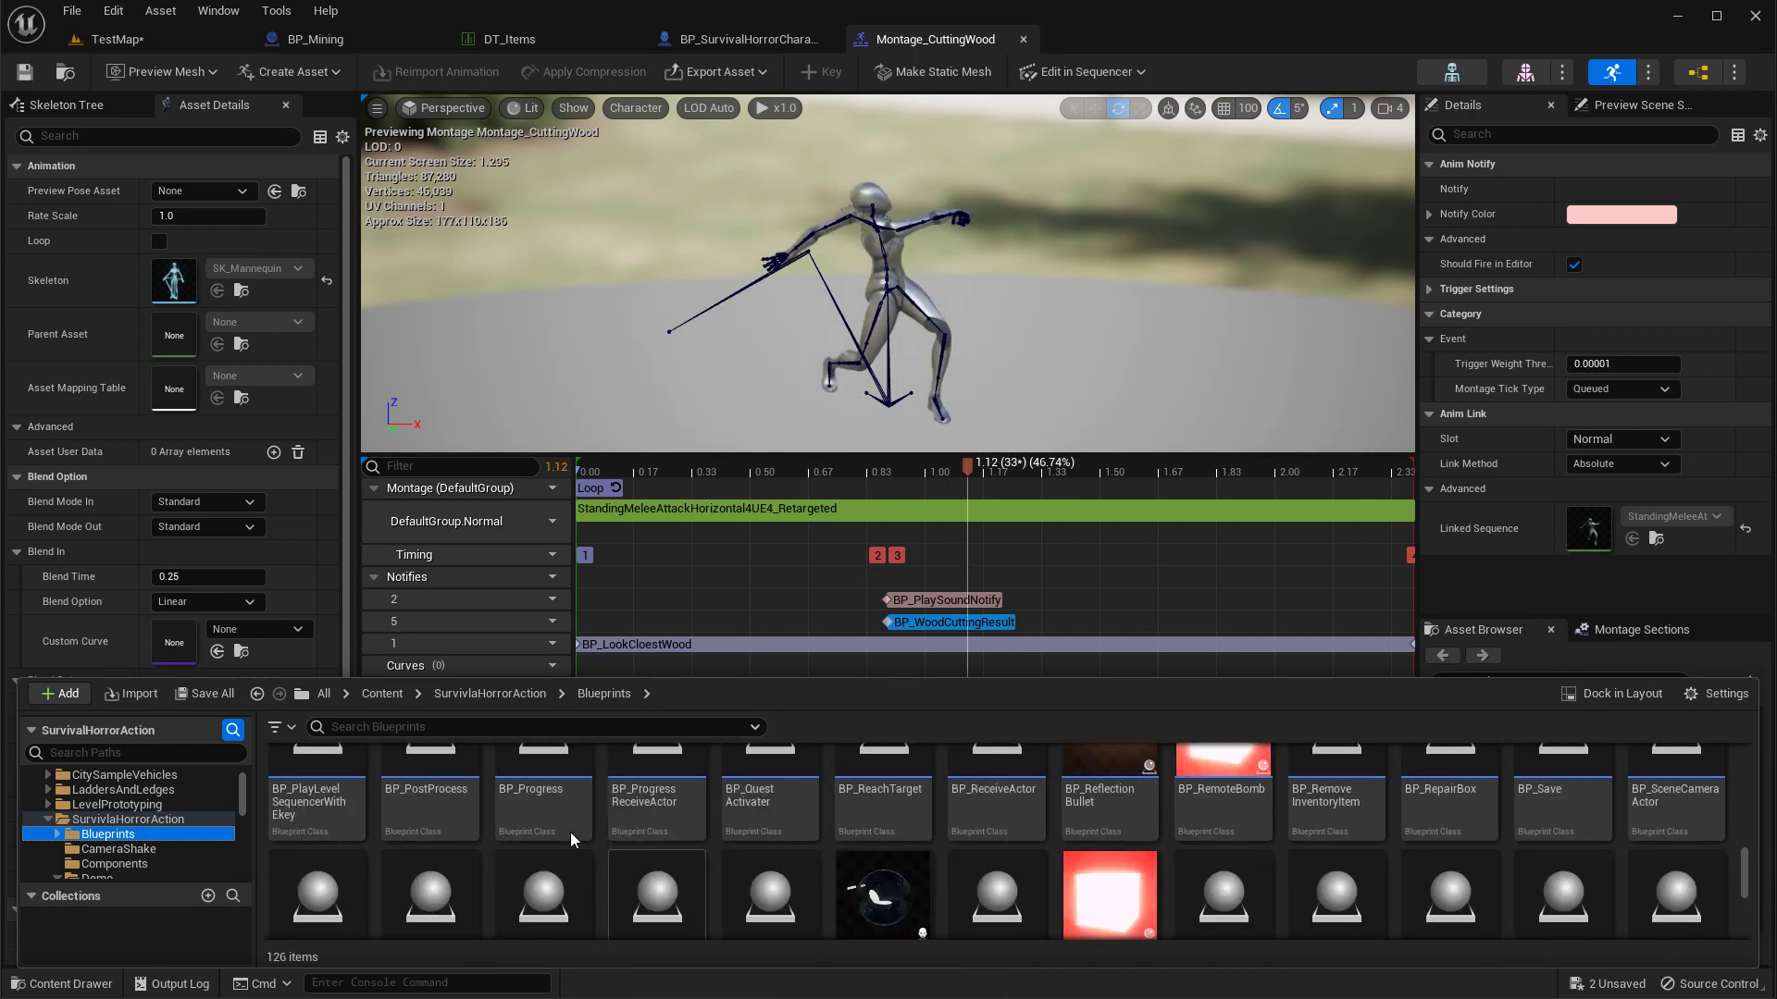
pyautogui.scroll(3, 496, 816)
pyautogui.scroll(3, 496, 816)
pyautogui.scroll(3, 515, 812)
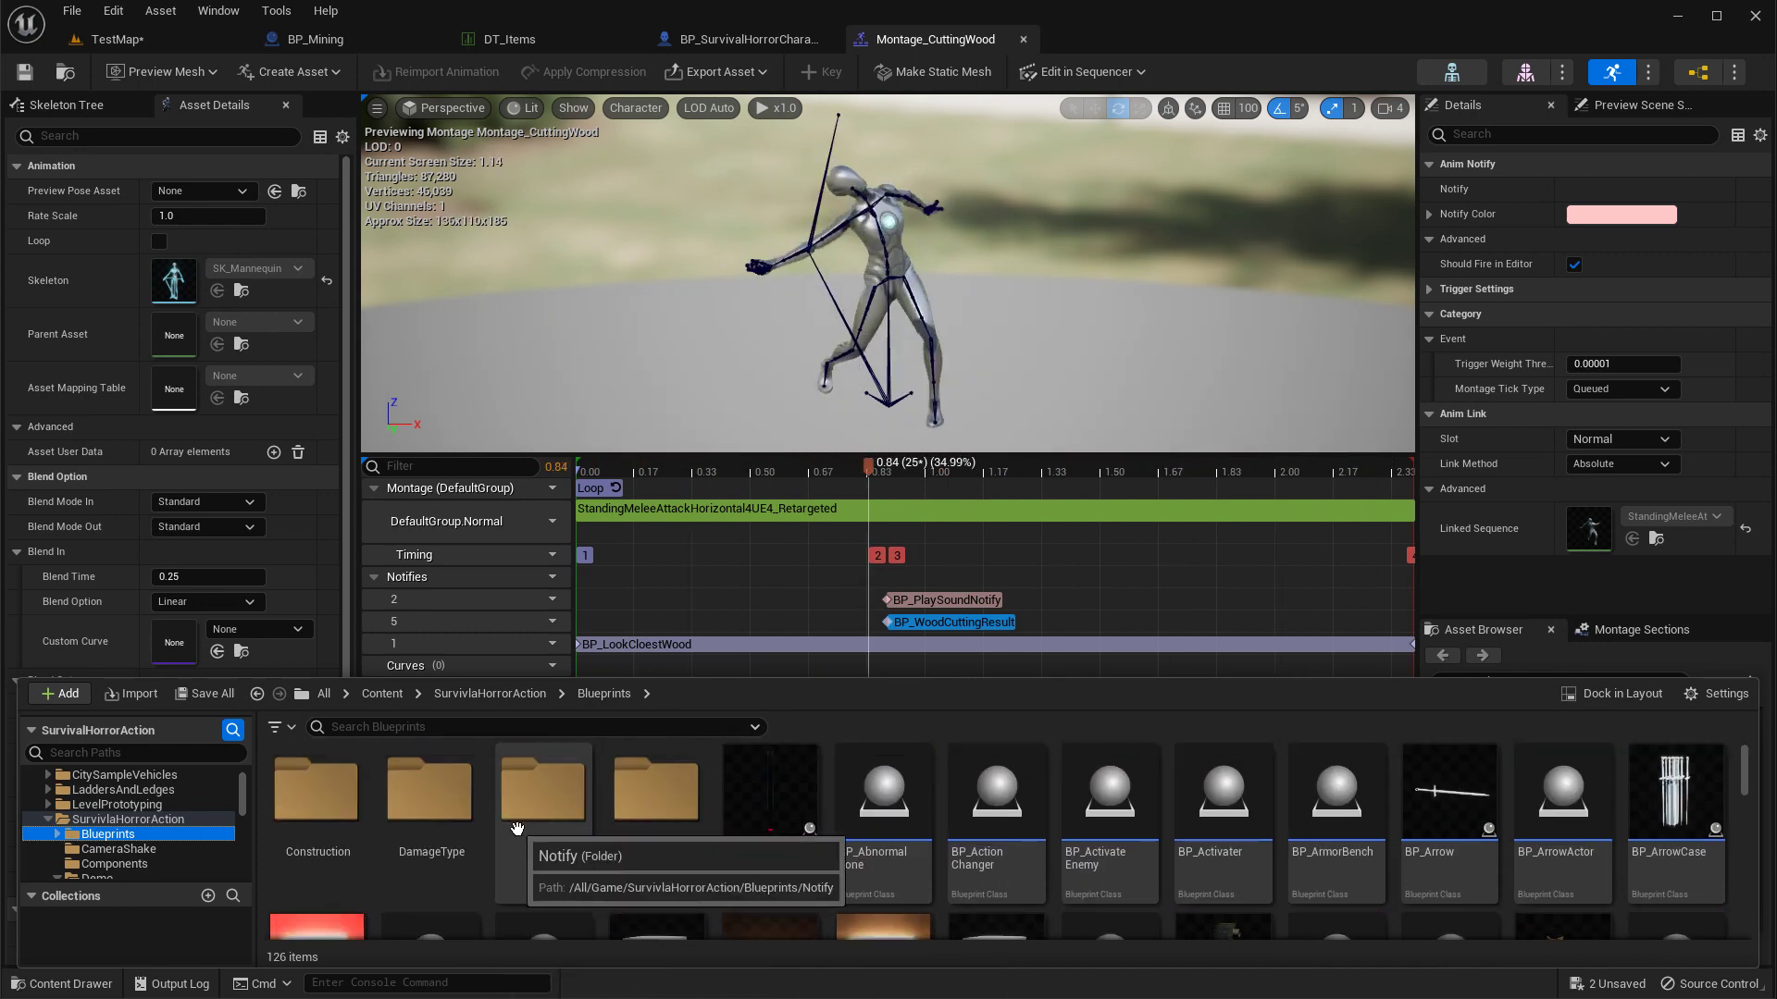
pyautogui.click(544, 801)
pyautogui.doubleClick(543, 802)
pyautogui.scroll(-2, 972, 854)
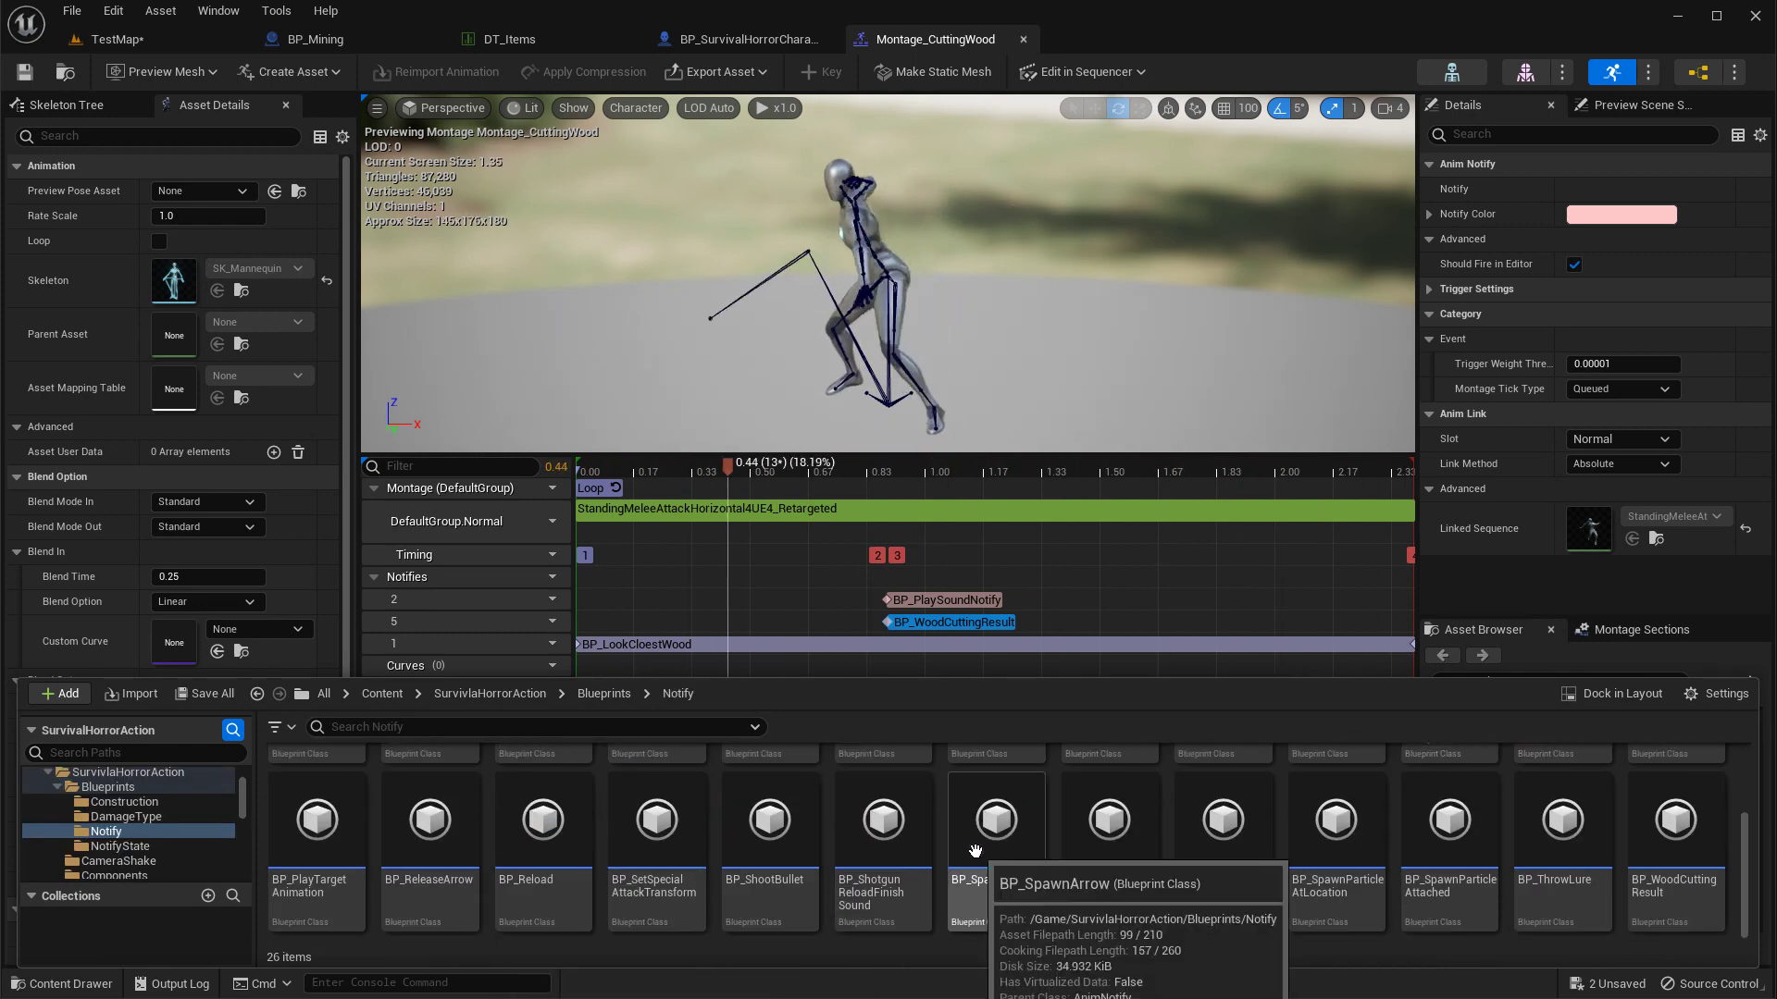
pyautogui.click(1674, 864)
# Step: Open BP_WoodCuttingResult, review its damage calculation nodes, then view the DT_Items table
pyautogui.doubleClick(1668, 867)
pyautogui.scroll(3, 1171, 660)
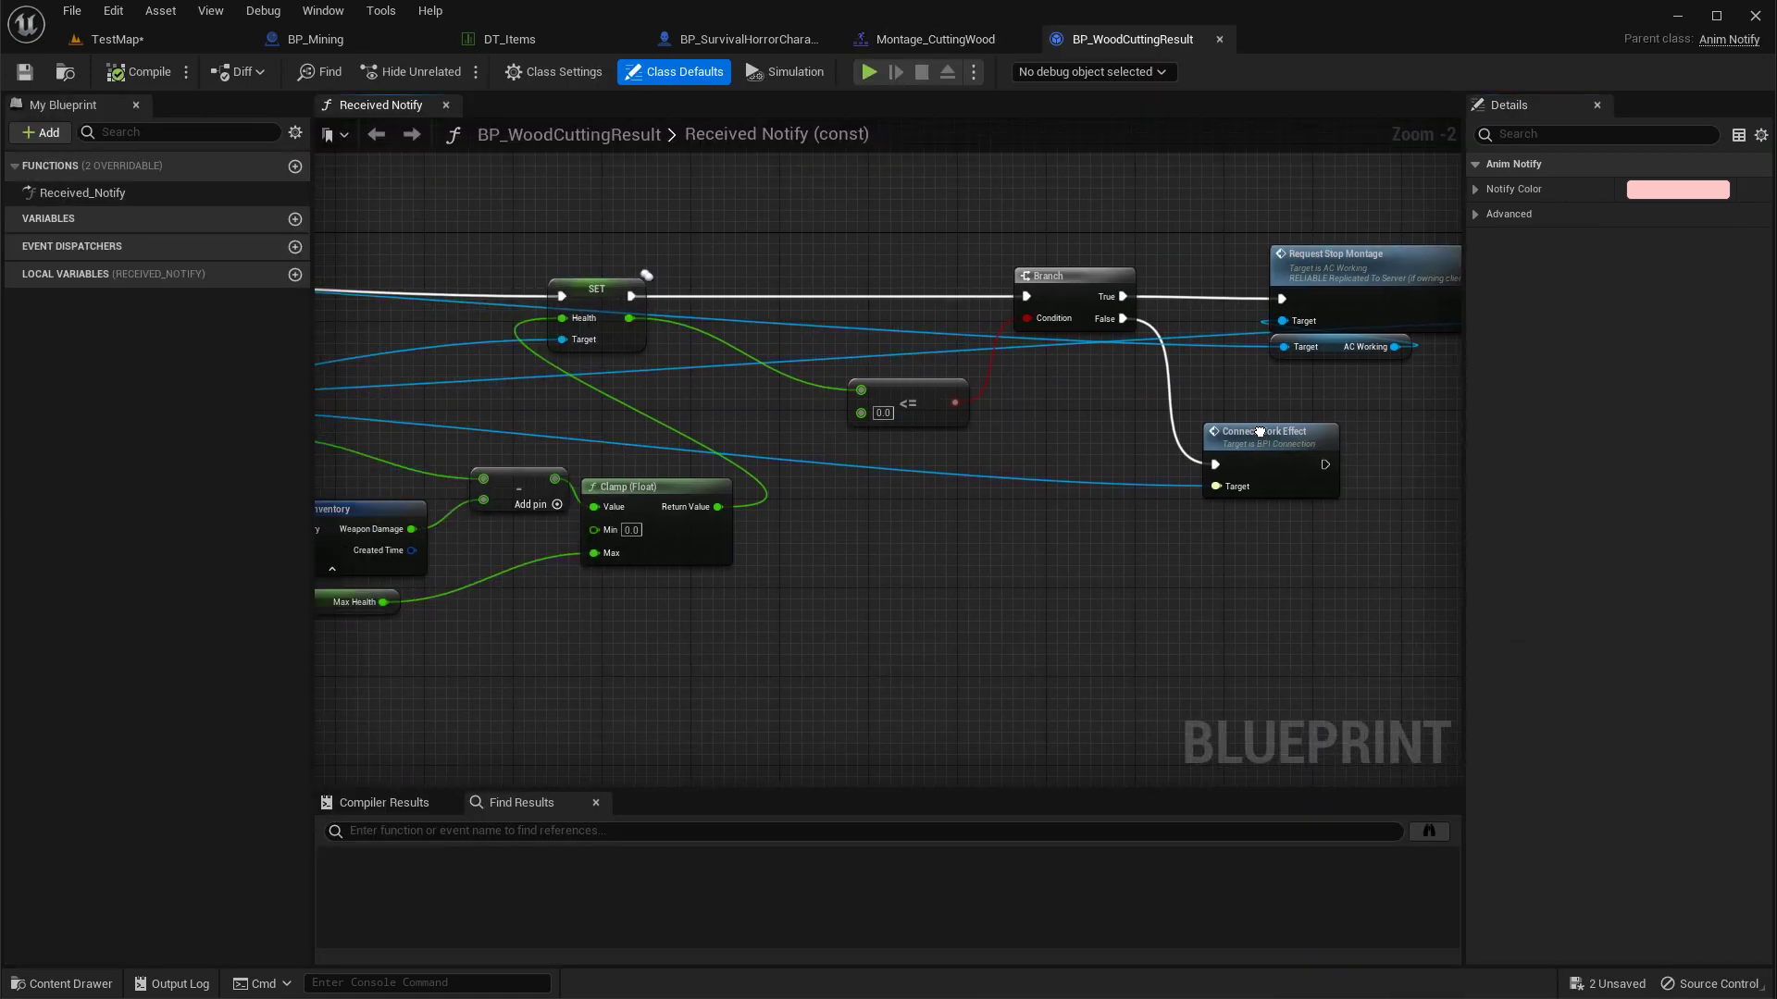
pyautogui.scroll(2, 1028, 503)
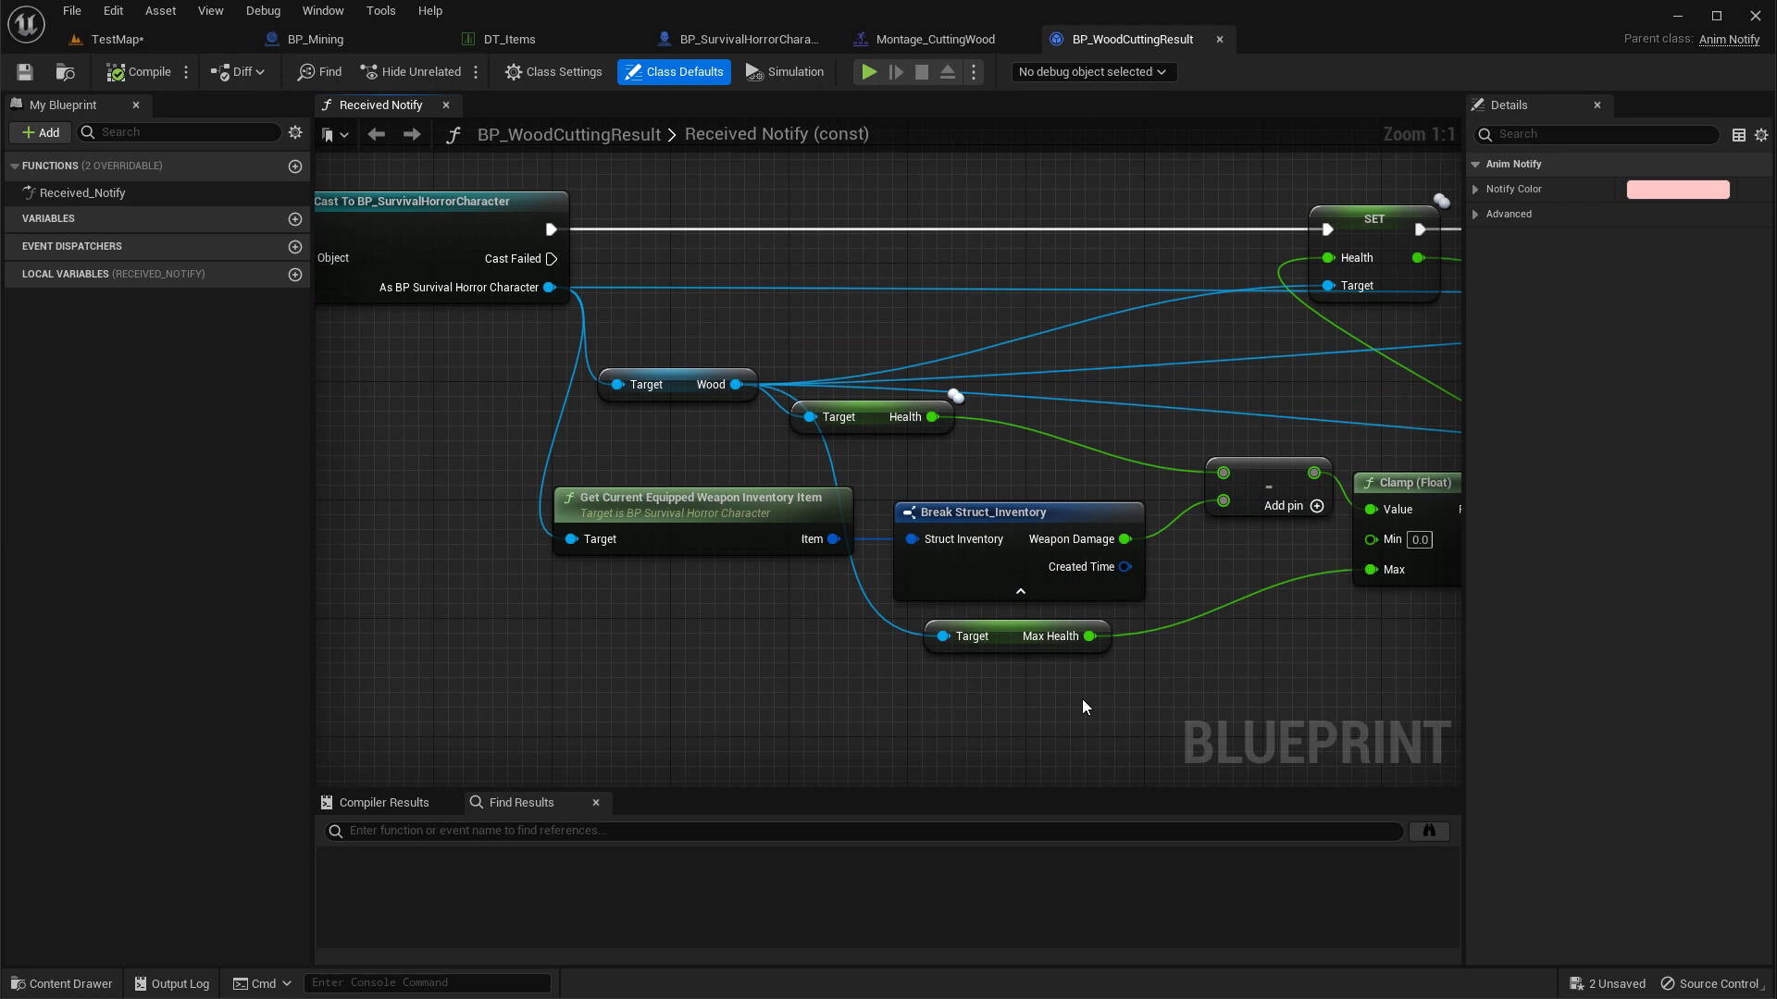
pyautogui.moveTo(1073, 696); pyautogui.dragTo(1031, 698, button='right')
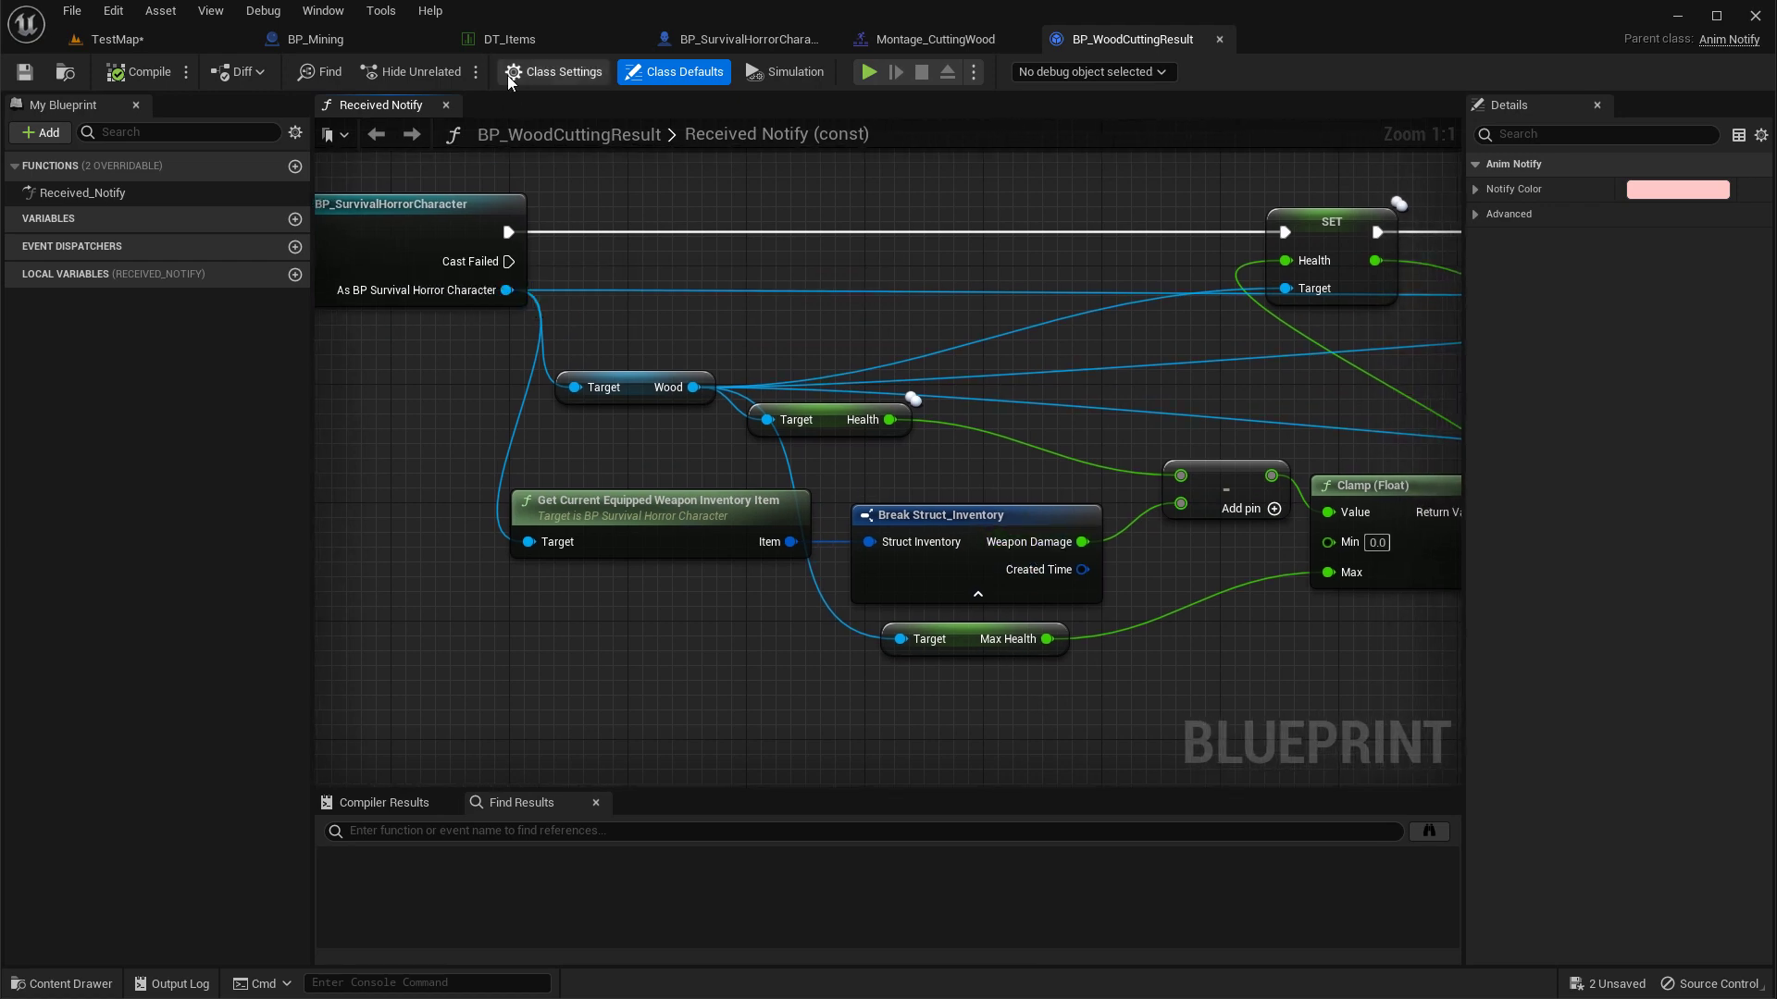
pyautogui.click(503, 40)
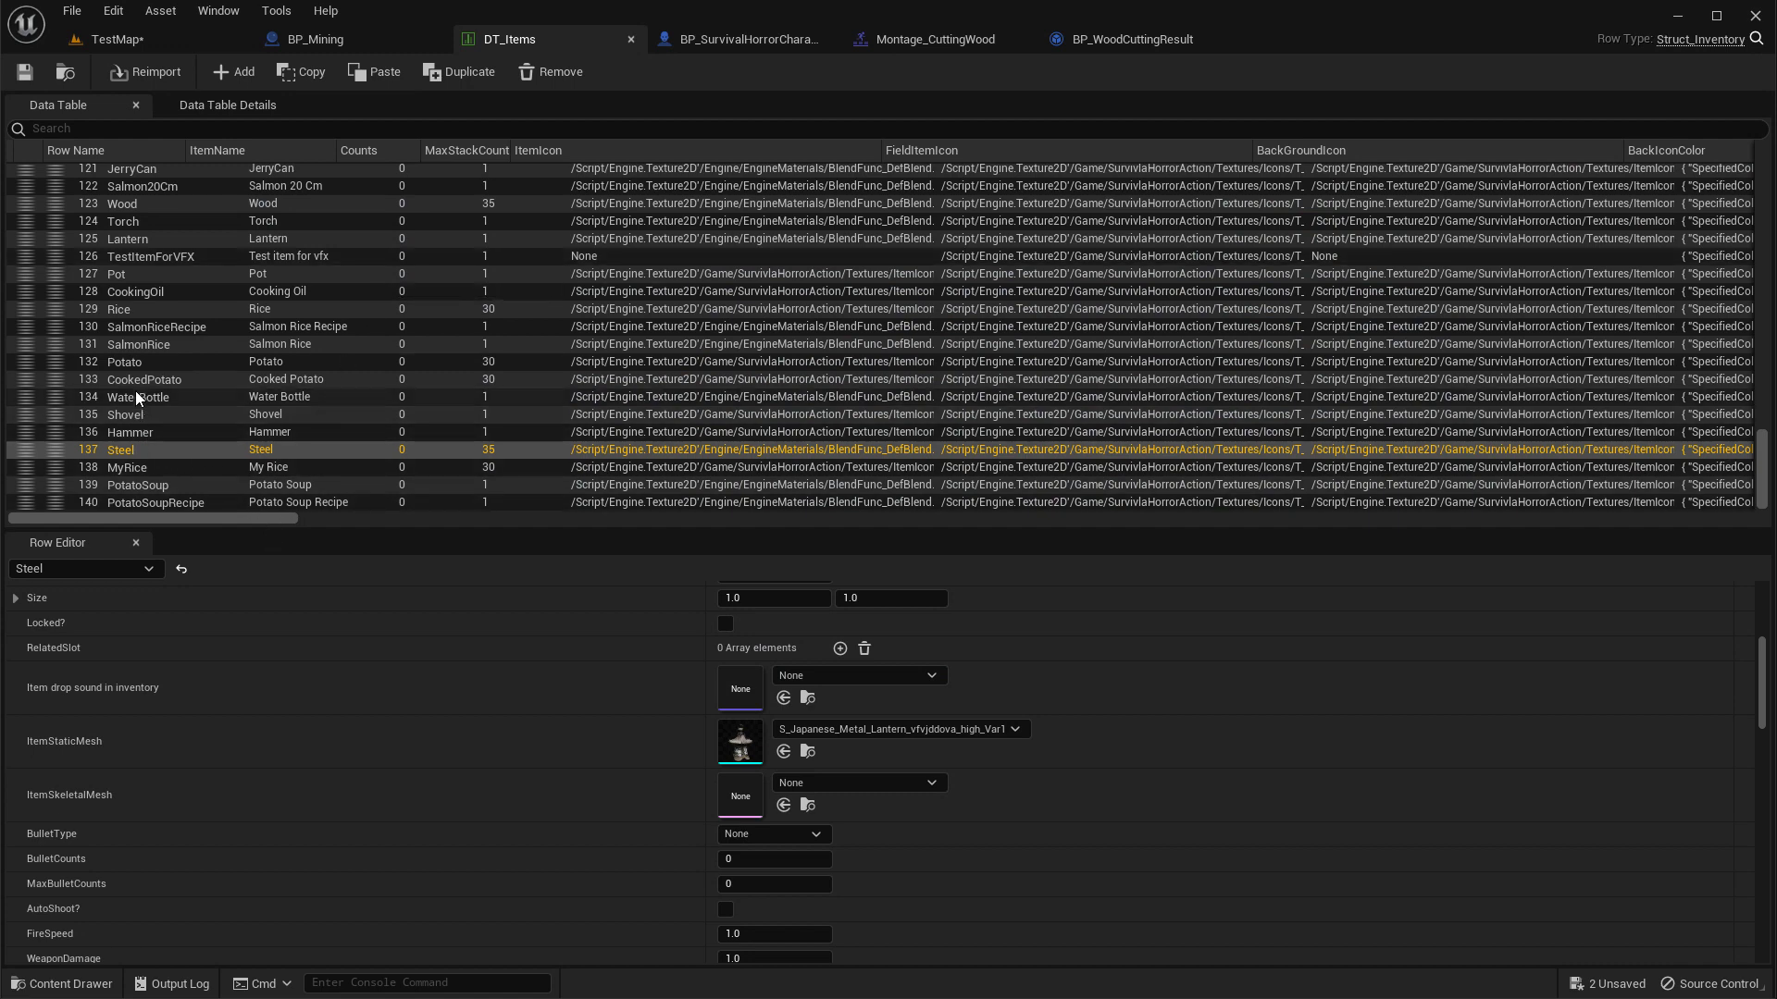
pyautogui.scroll(2, 142, 437)
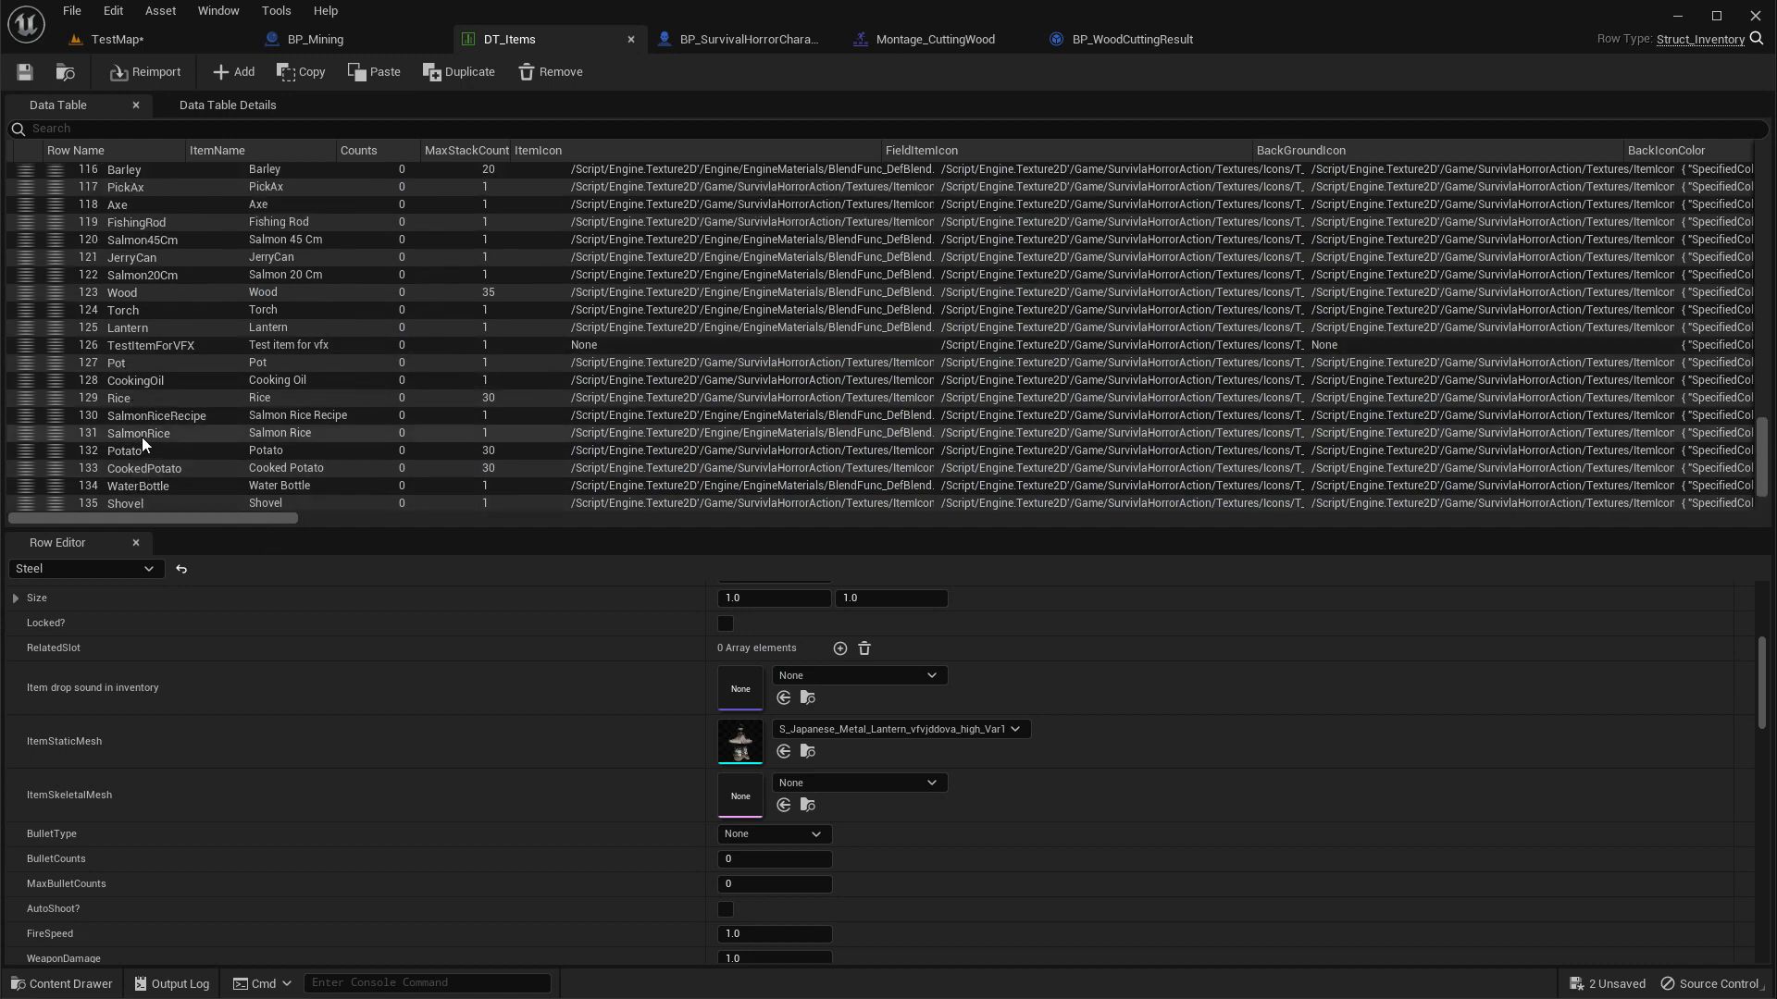
# Step: Inspect the DT_Items Axe row's WeaponDamage 25, comparing with TestMap, then return to BP_WoodCuttingResult
pyautogui.click(127, 203)
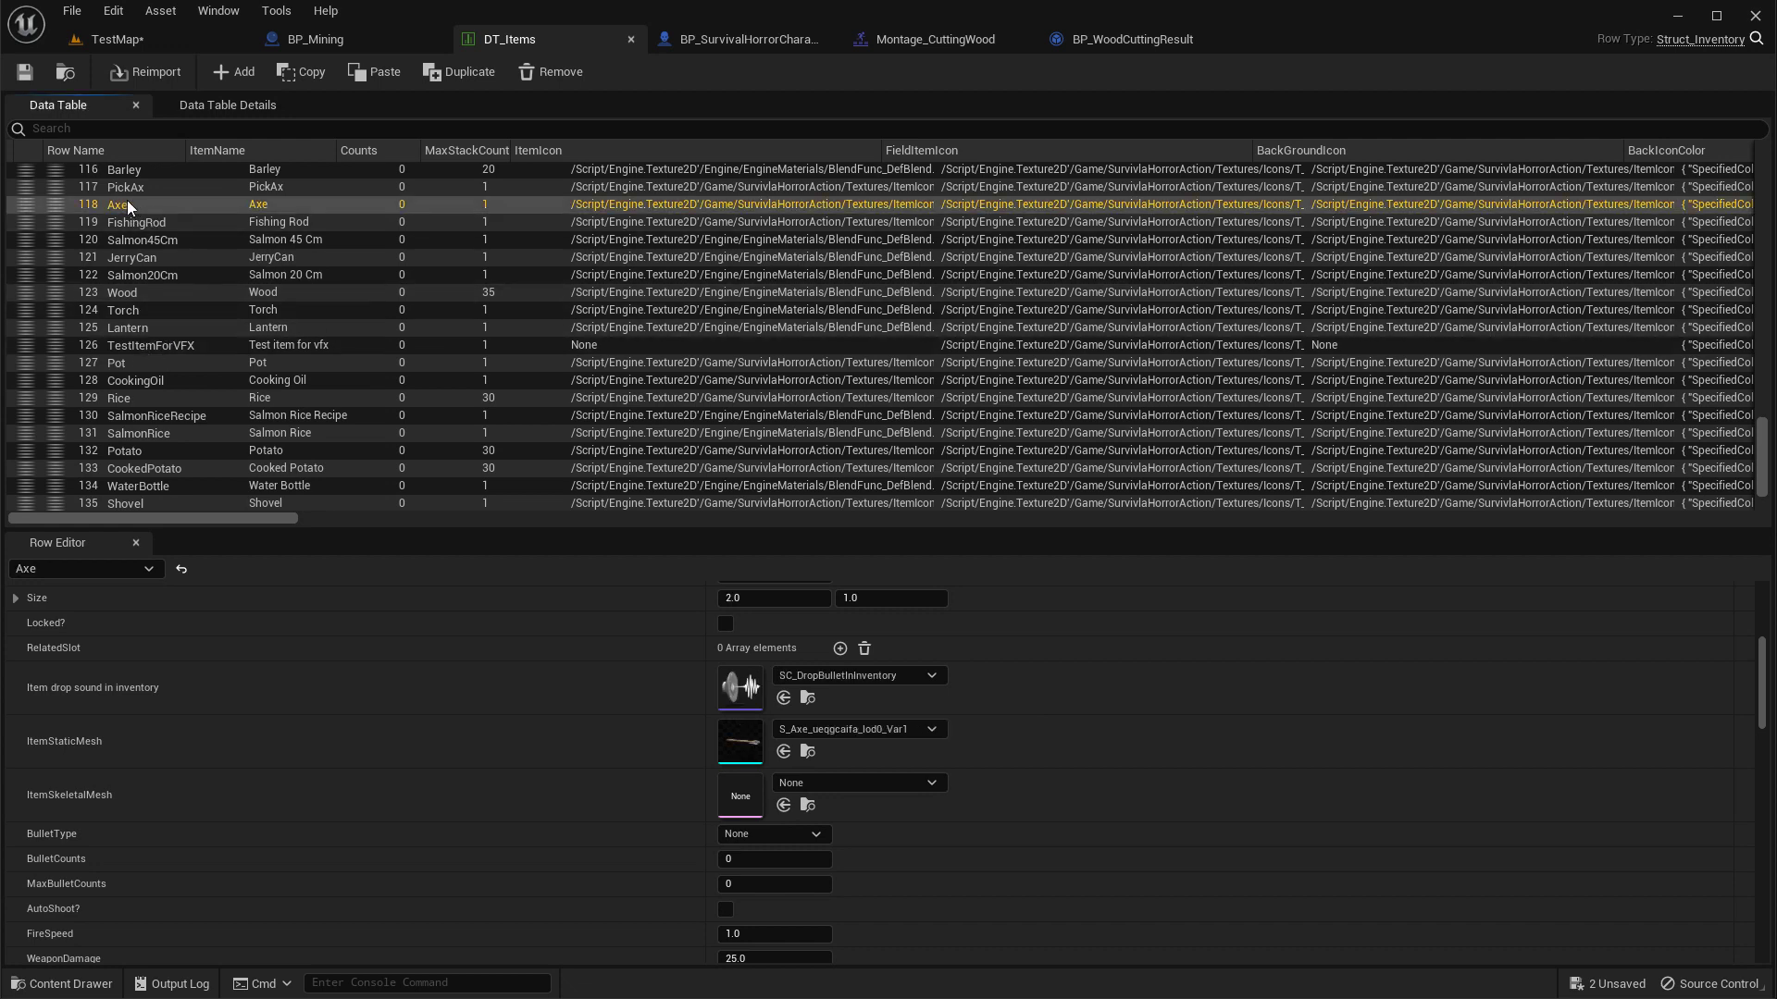
pyautogui.scroll(-3, 684, 761)
pyautogui.scroll(-2, 685, 760)
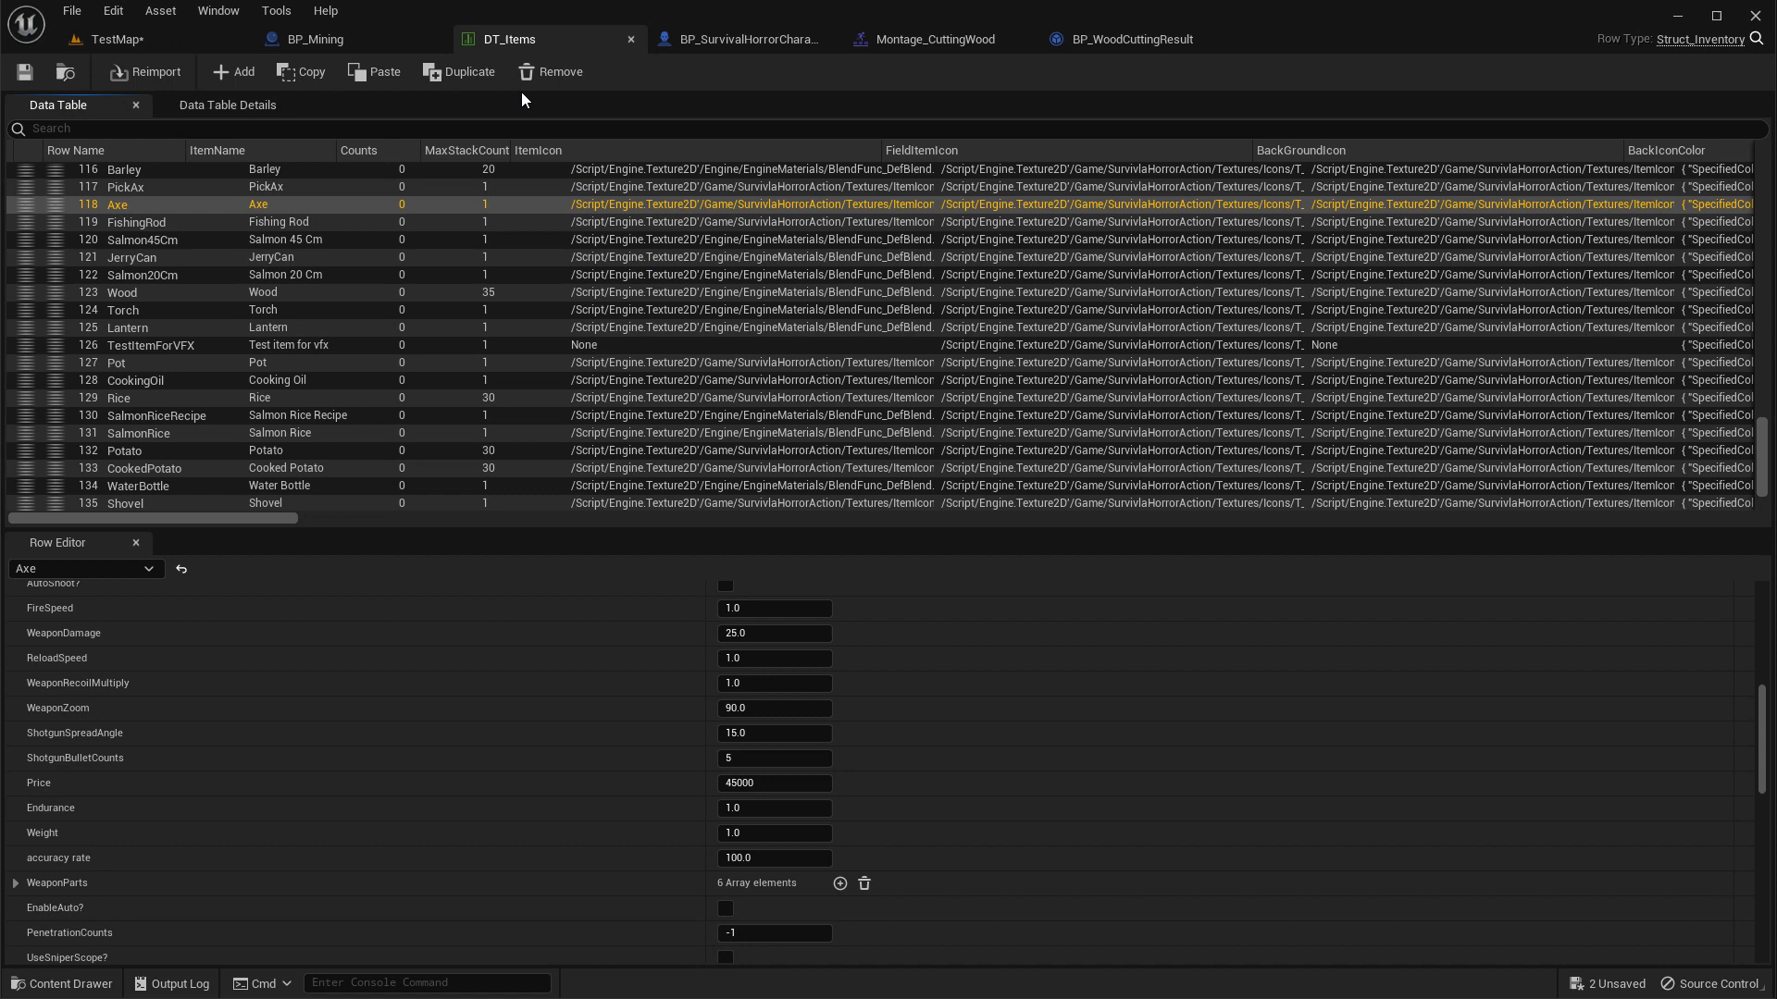
pyautogui.click(120, 35)
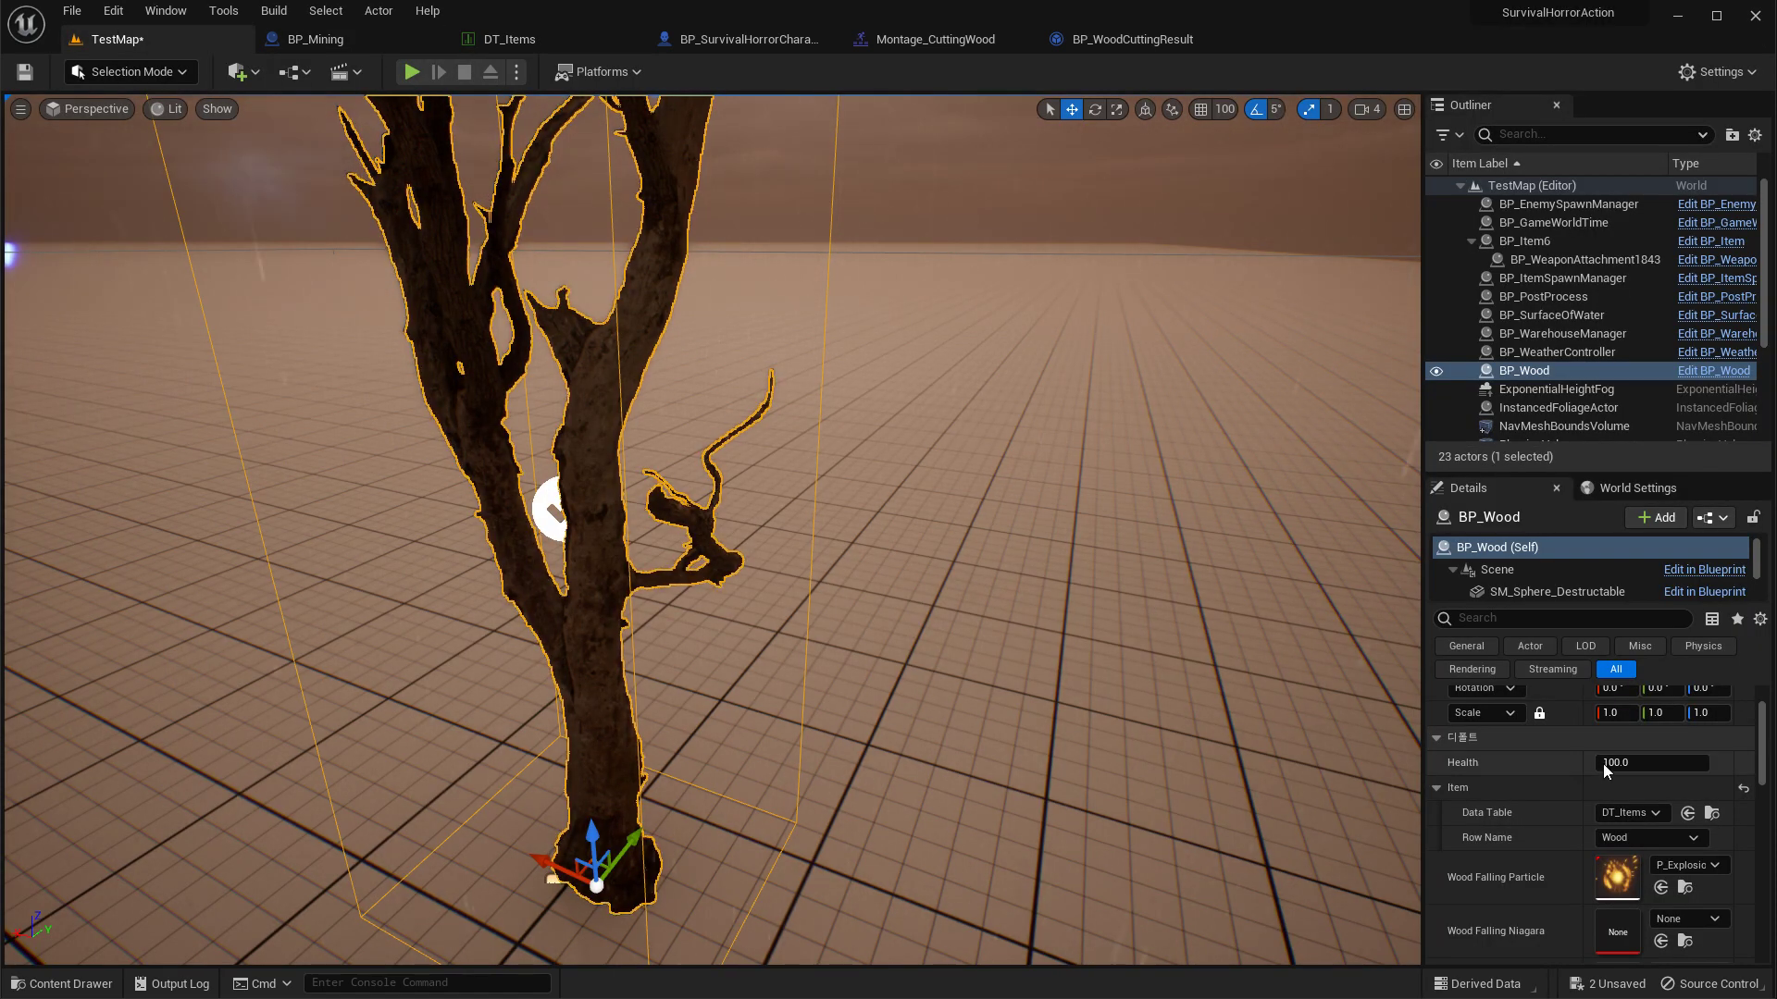
pyautogui.click(552, 41)
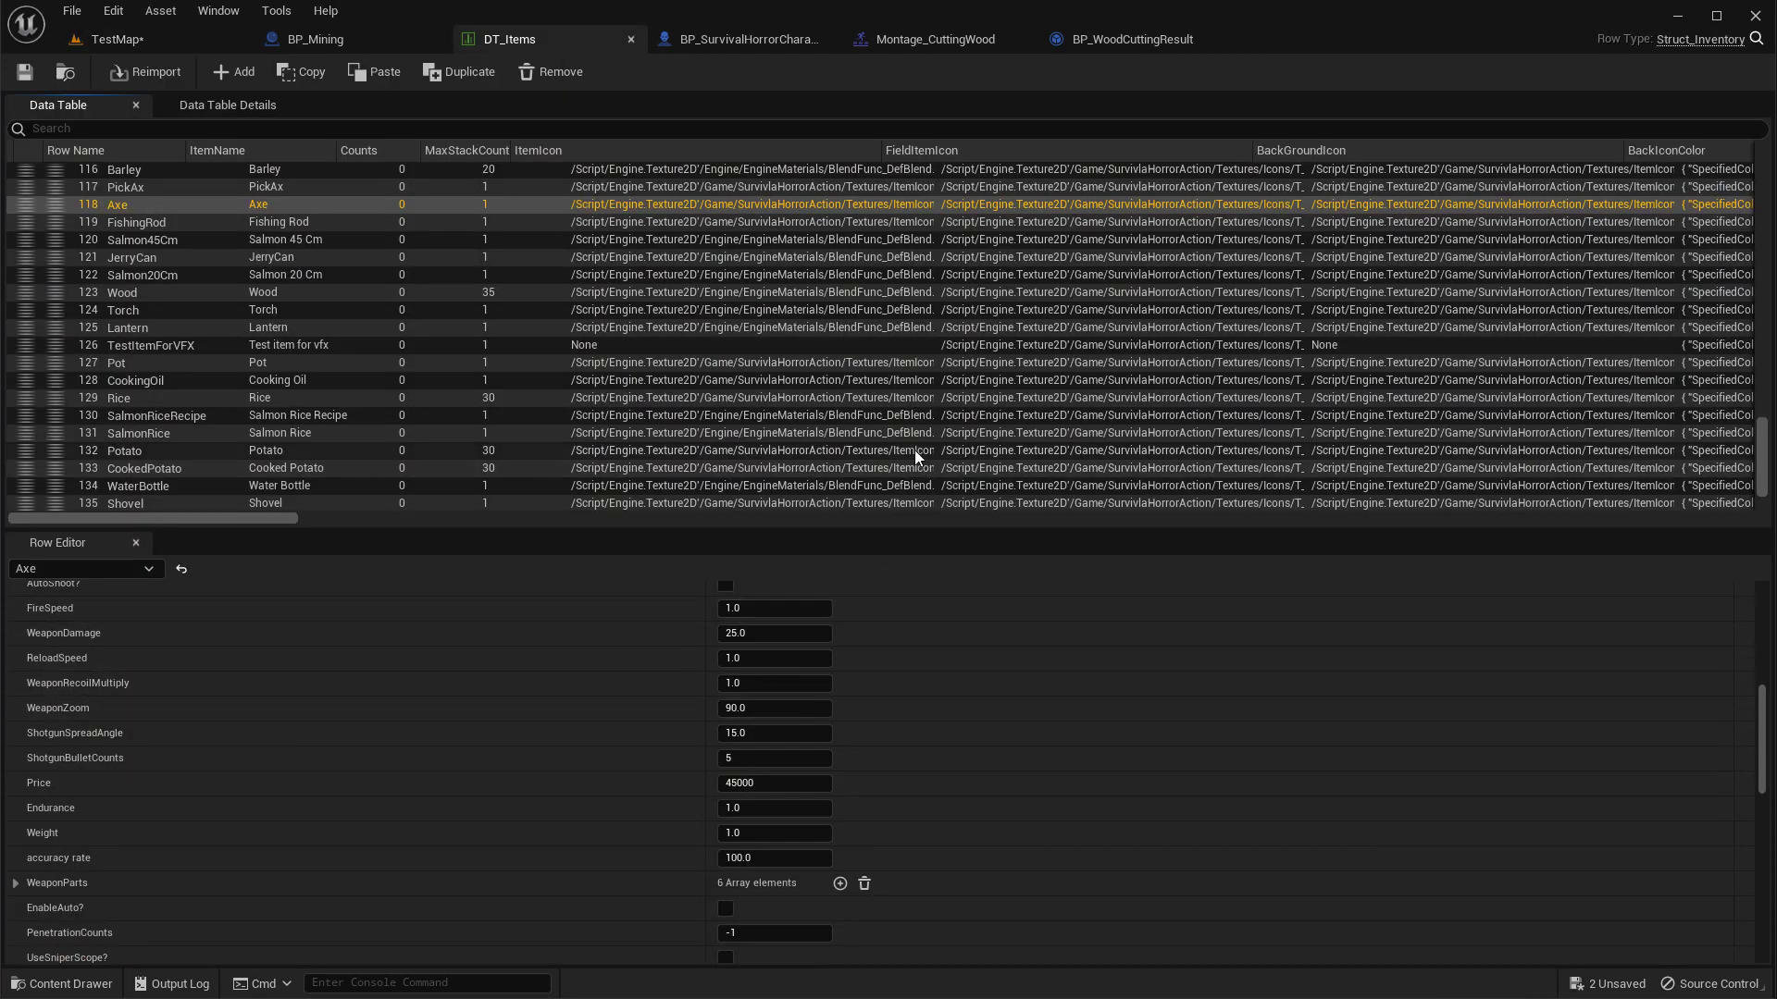
pyautogui.click(117, 39)
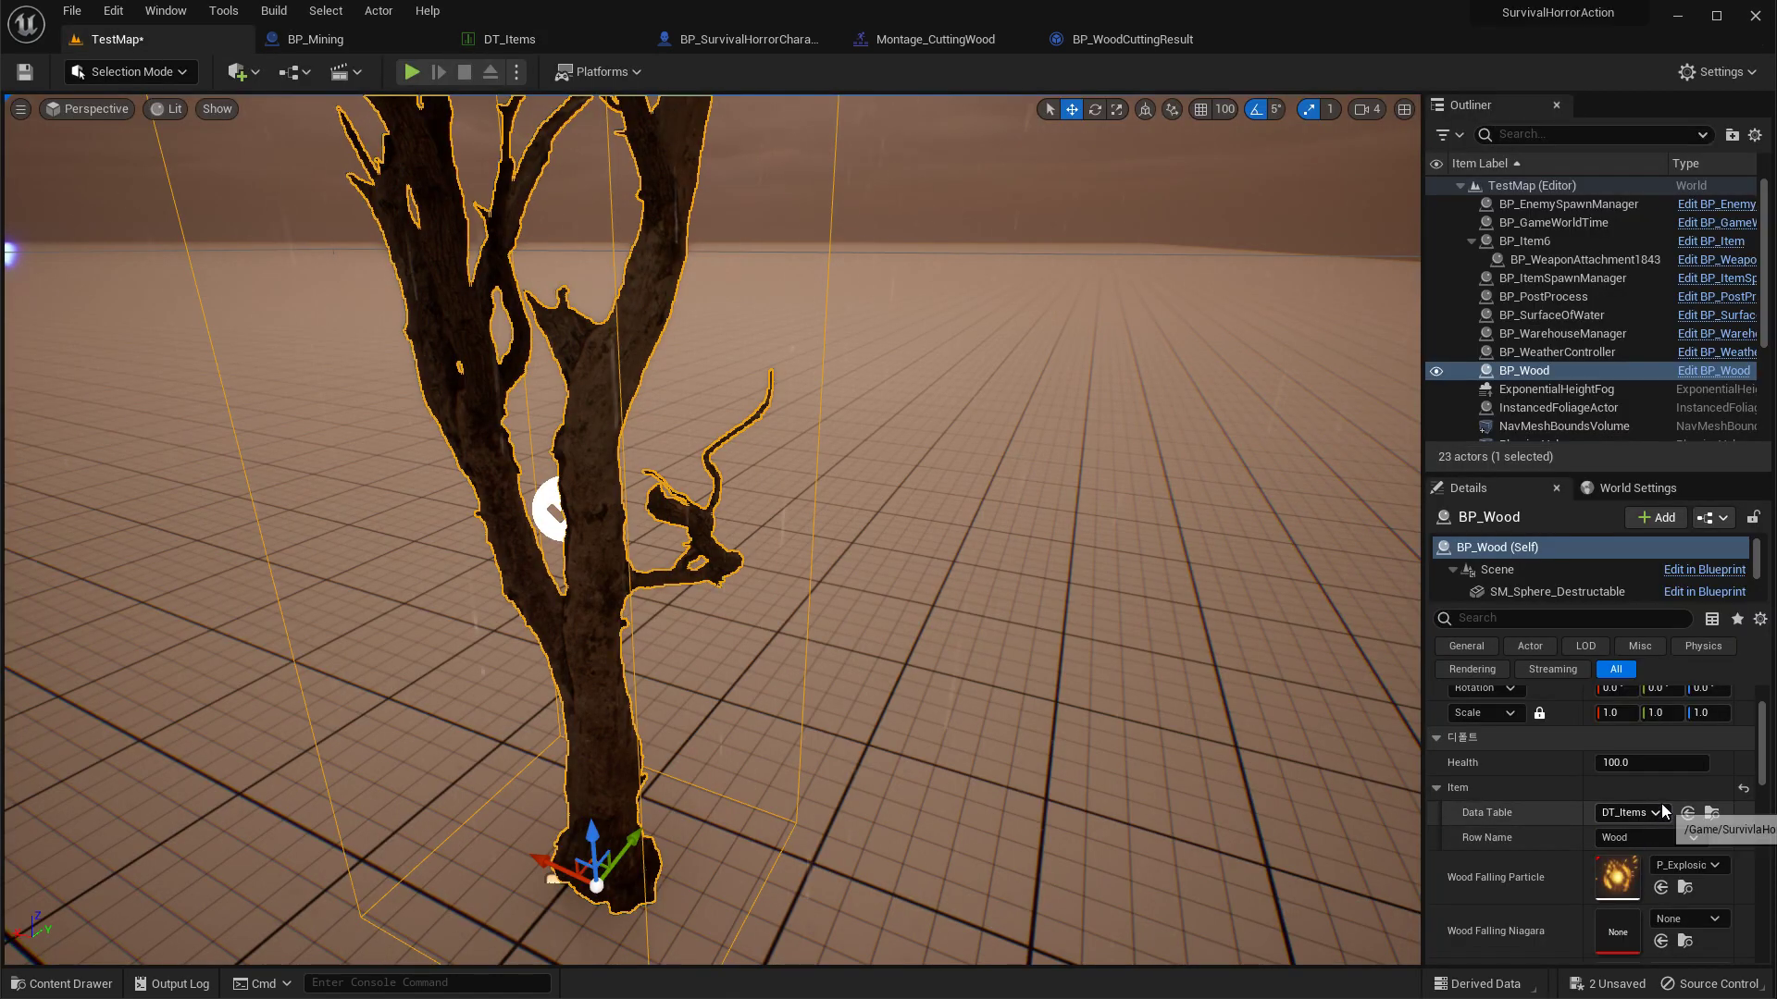
pyautogui.click(510, 39)
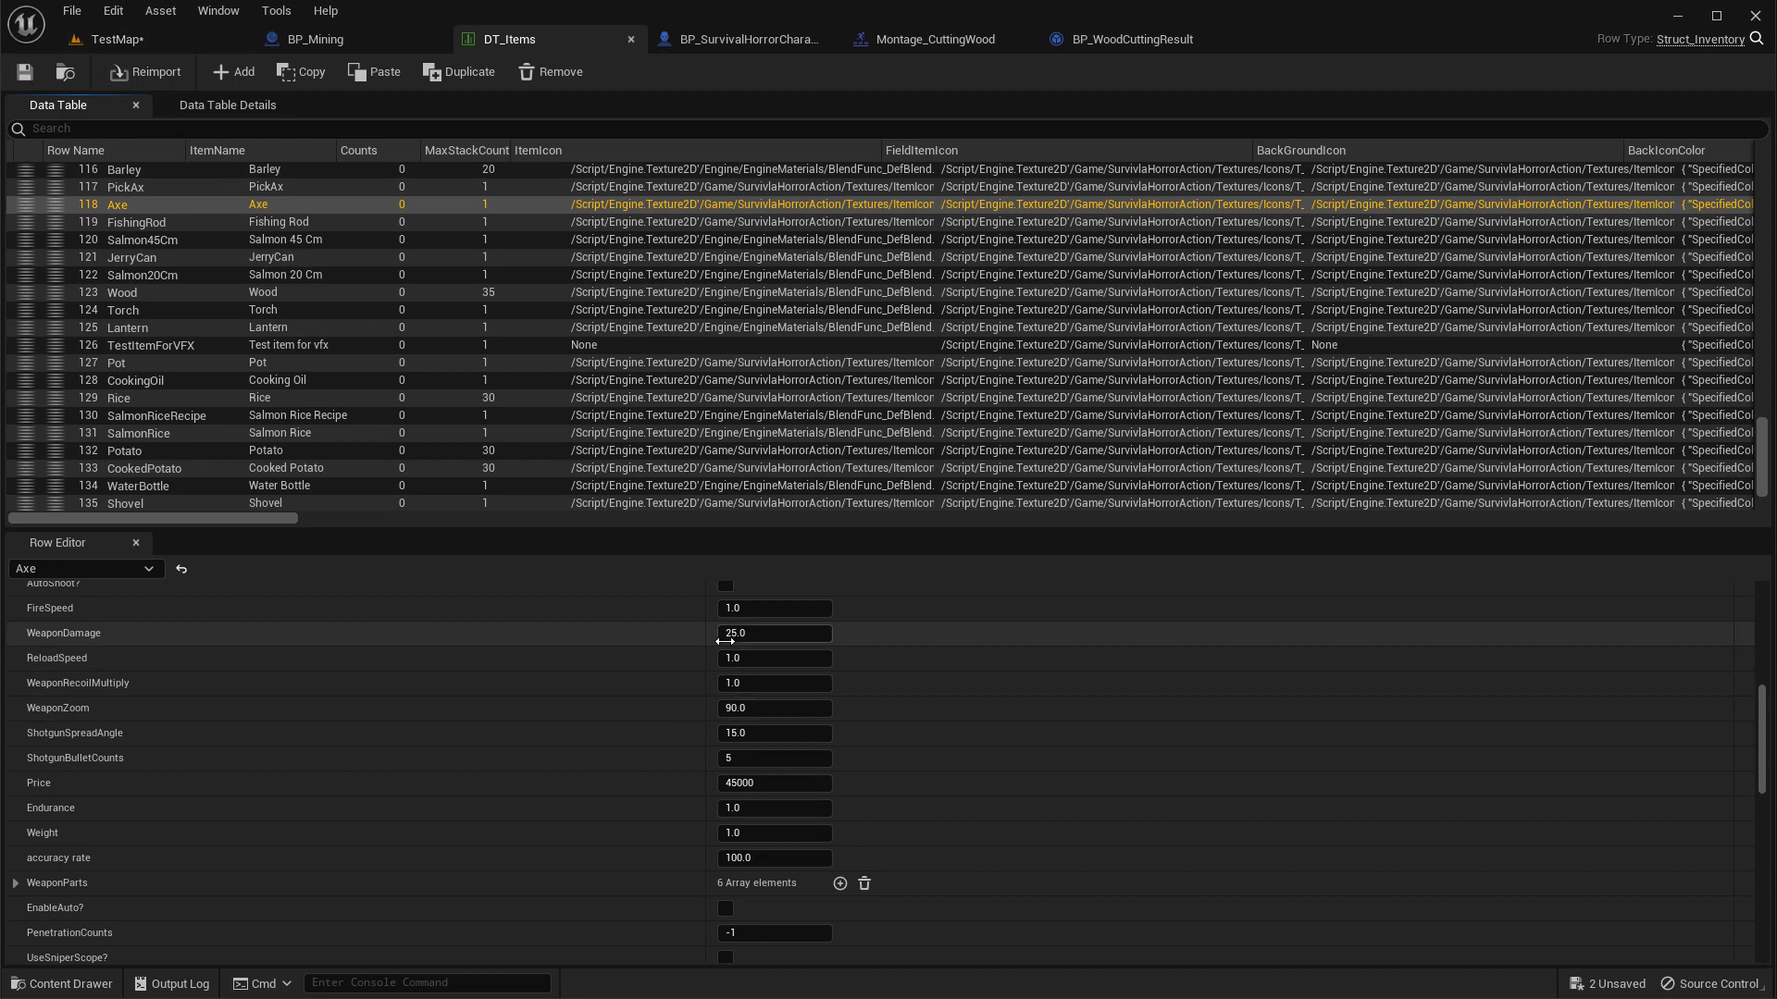
pyautogui.click(1131, 39)
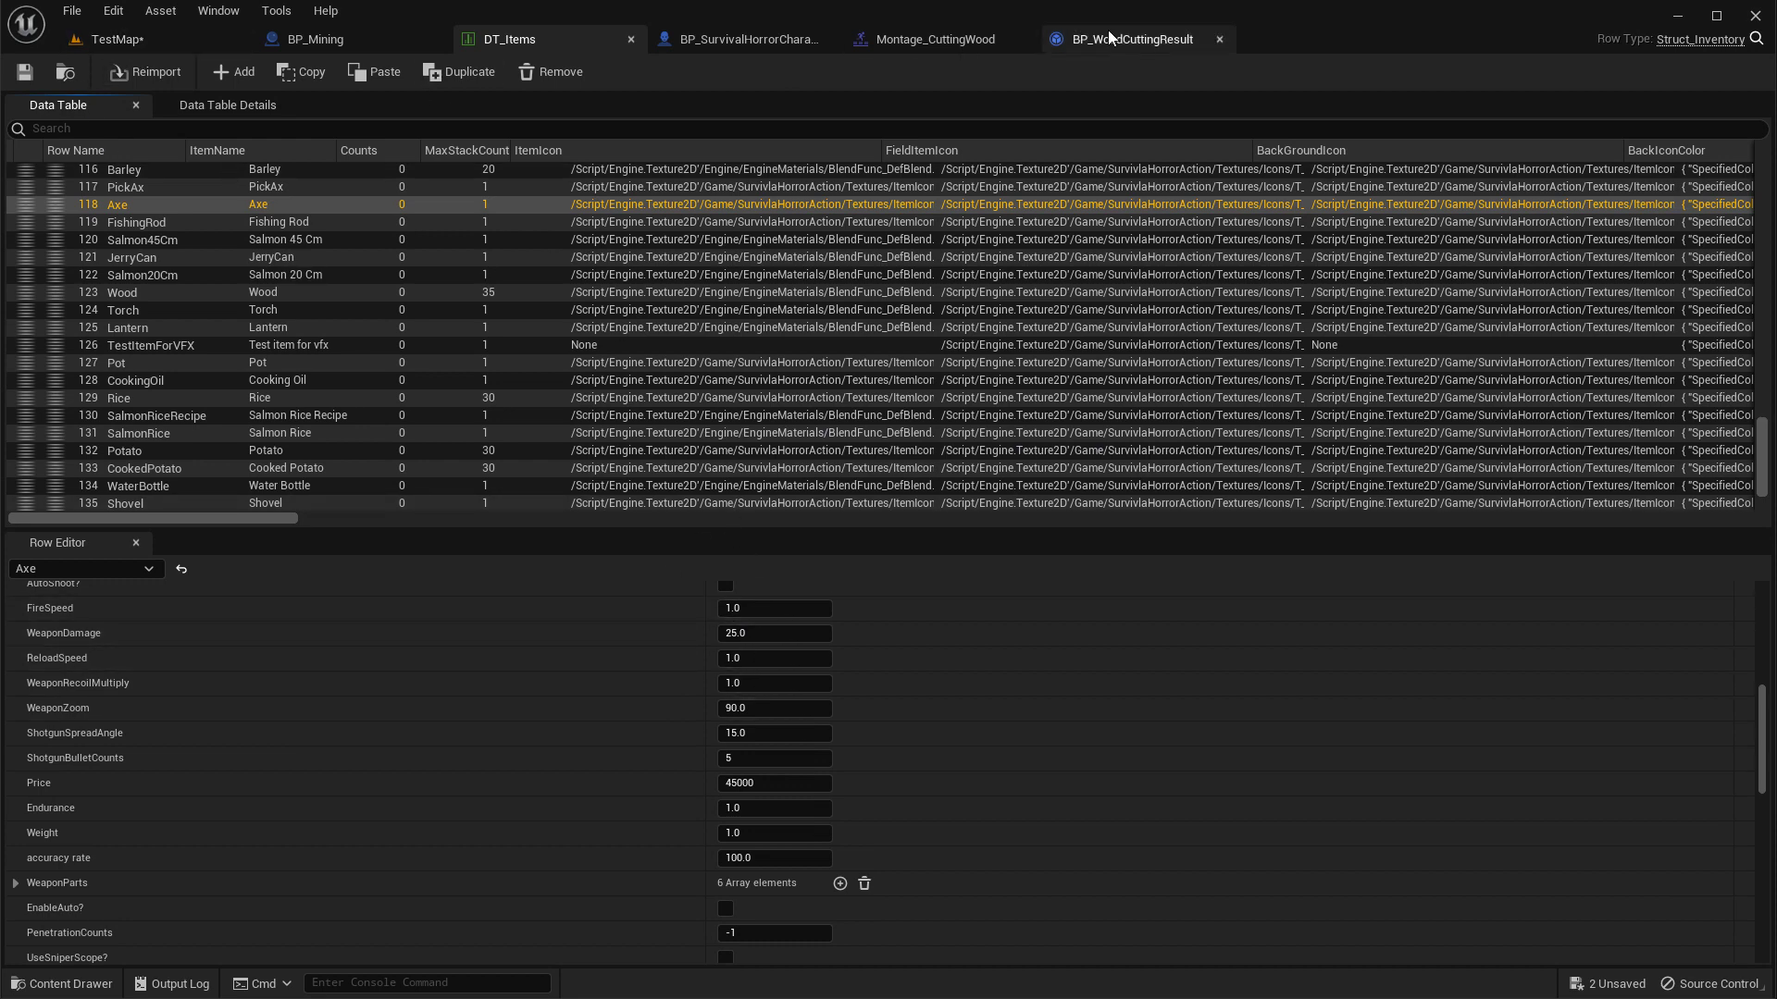
pyautogui.scroll(-3, 729, 416)
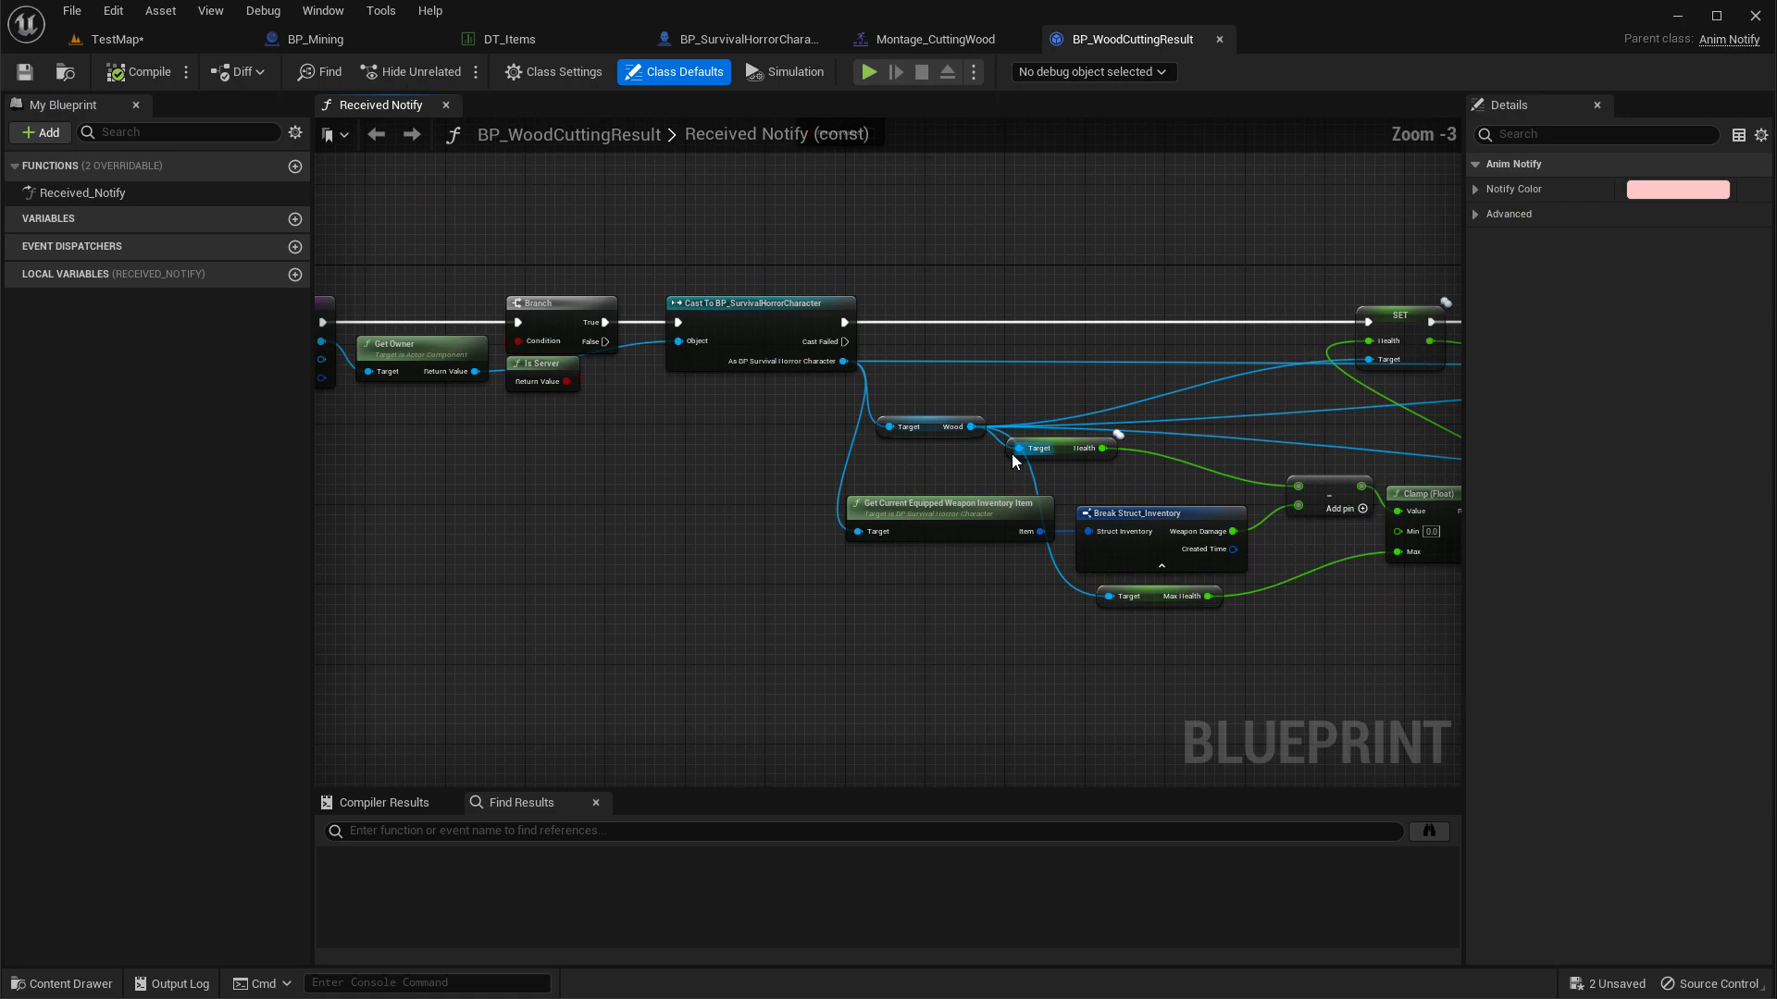
# Step: Check the TestMap, Montage_CuttingWood and BP_WoodCuttingResult tabs in turn
pyautogui.click(117, 39)
pyautogui.scroll(-2, 750, 445)
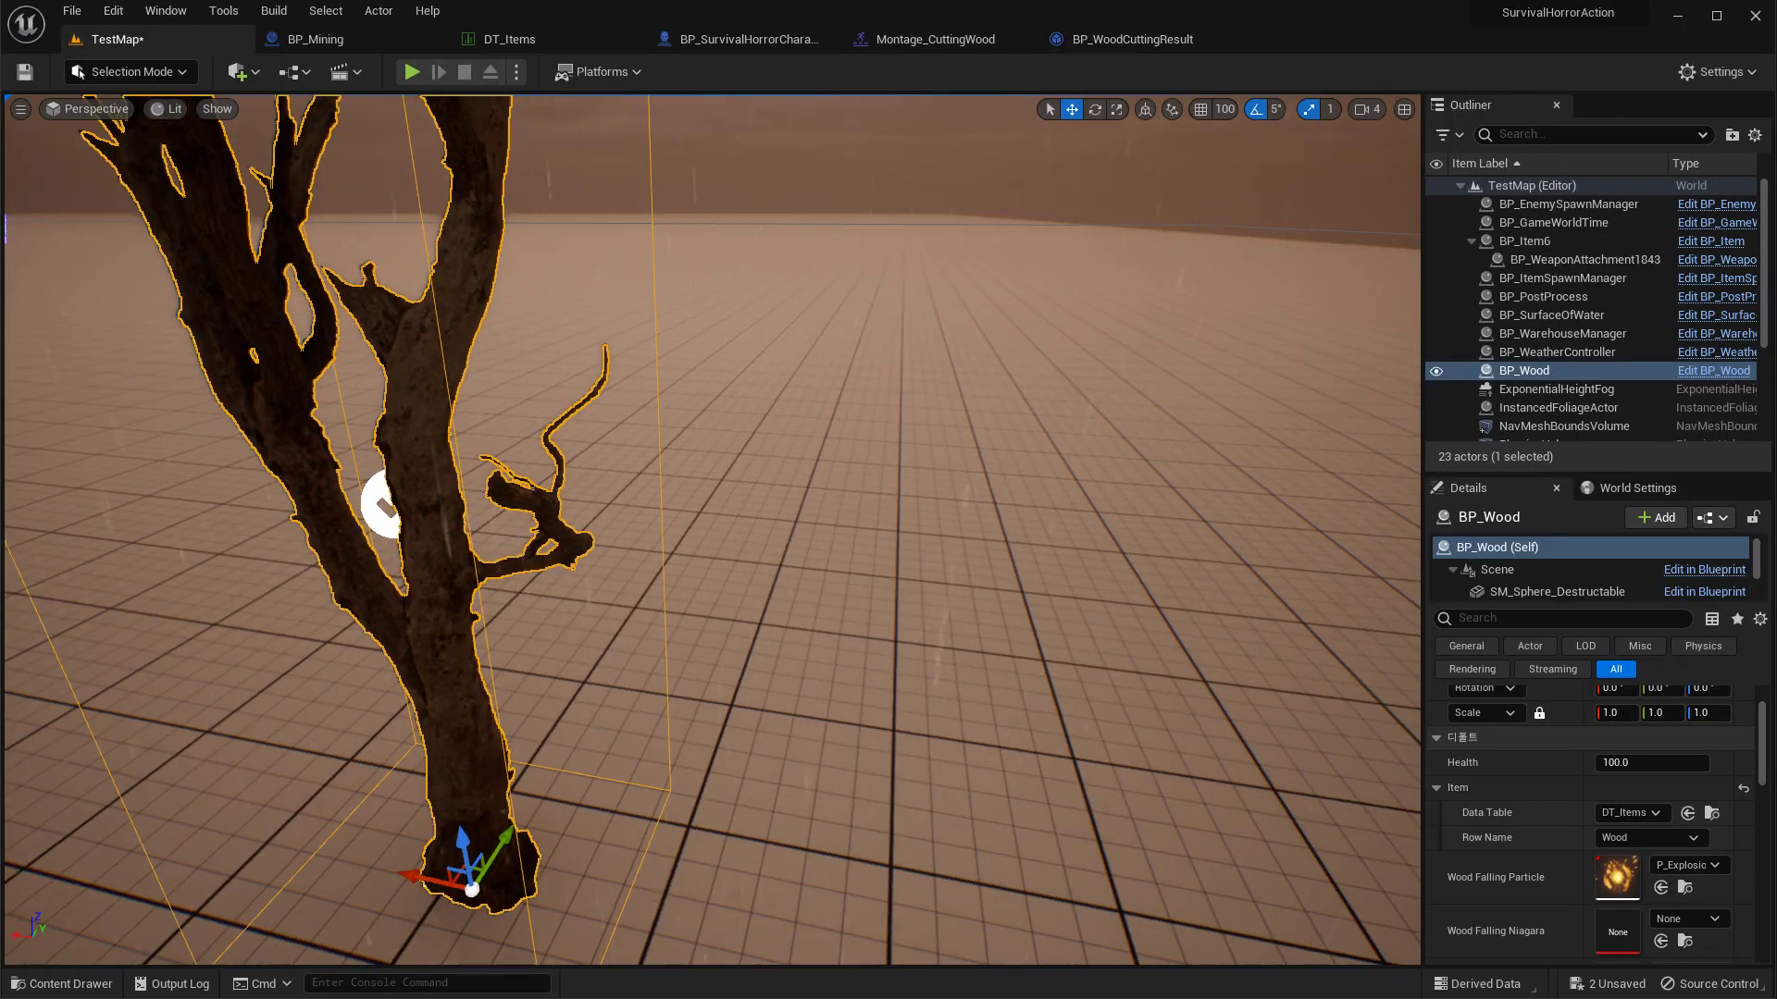
pyautogui.scroll(-2, 829, 373)
pyautogui.click(934, 39)
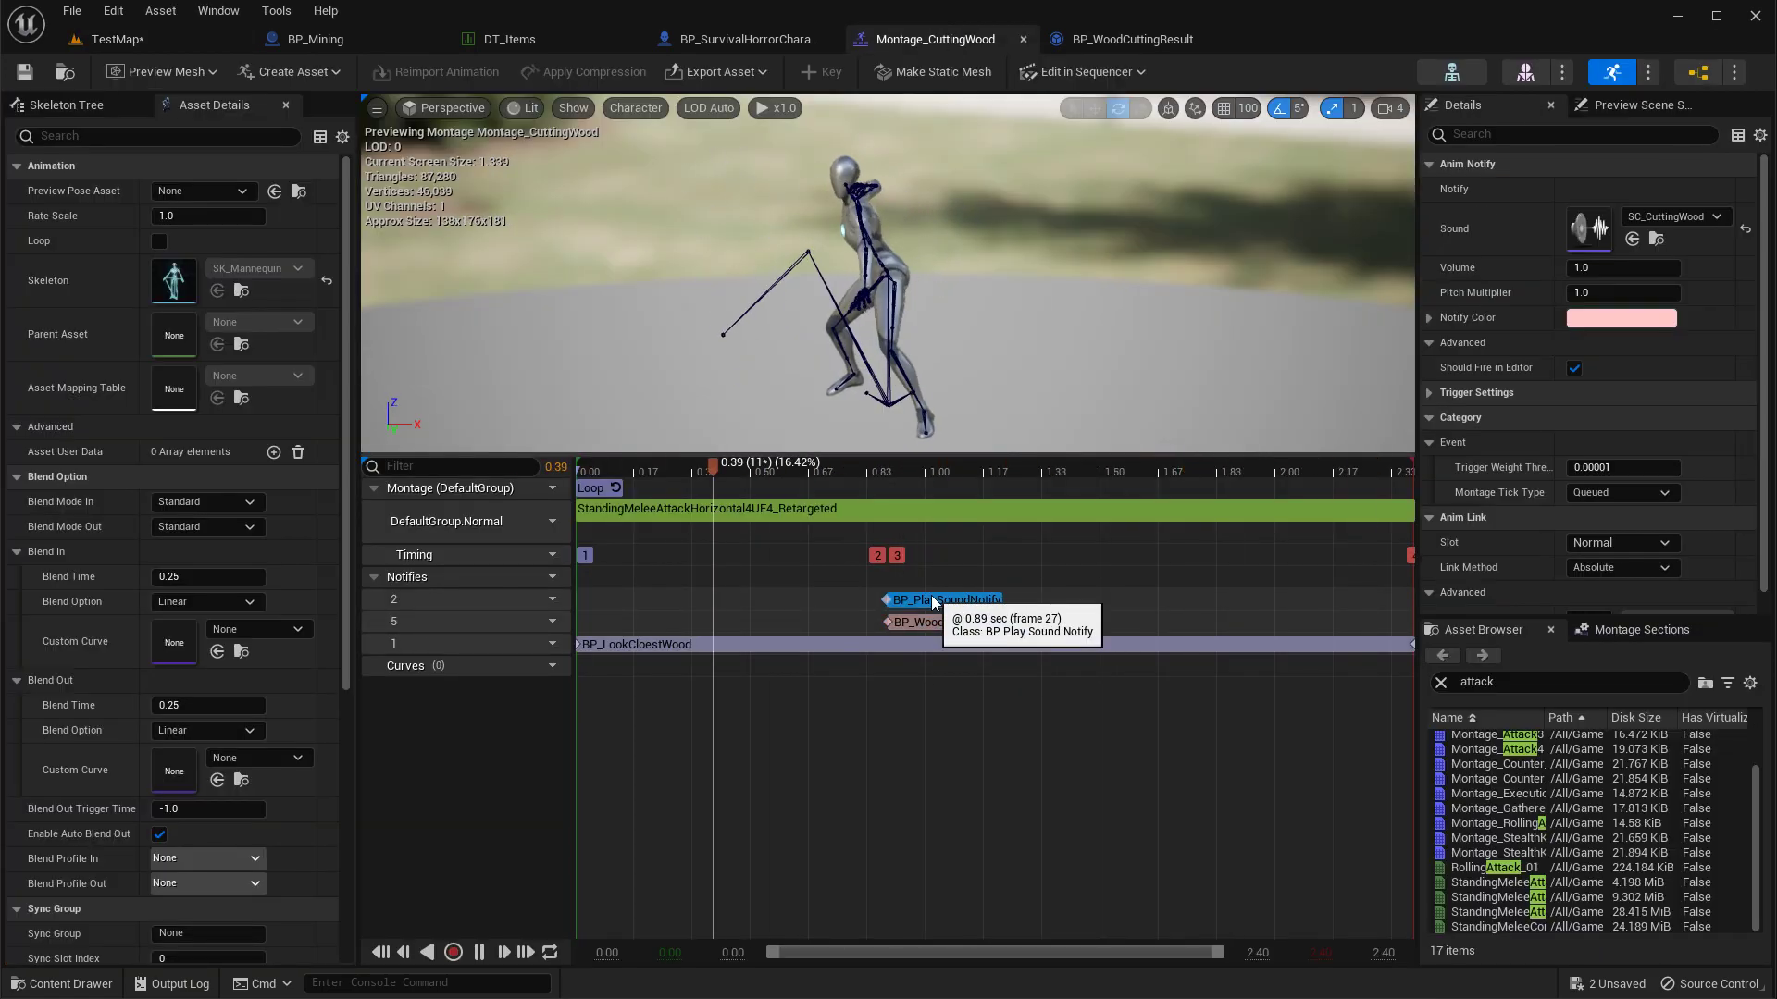
pyautogui.click(1101, 44)
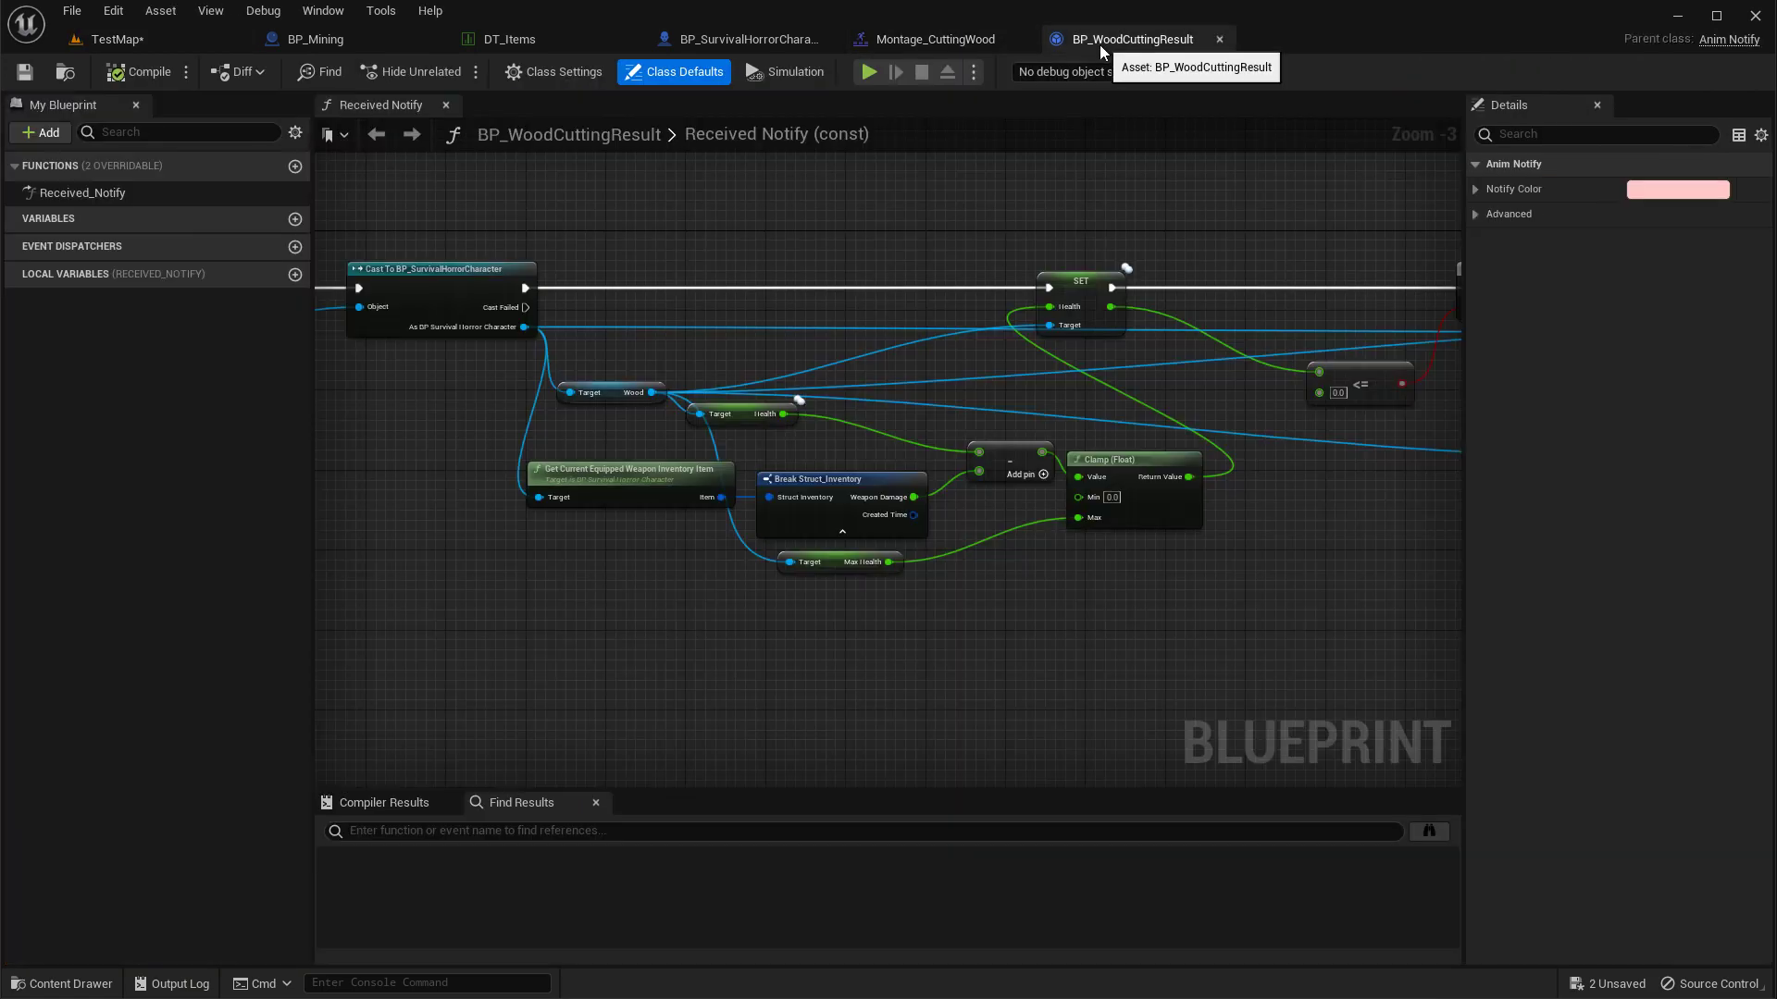
pyautogui.click(111, 39)
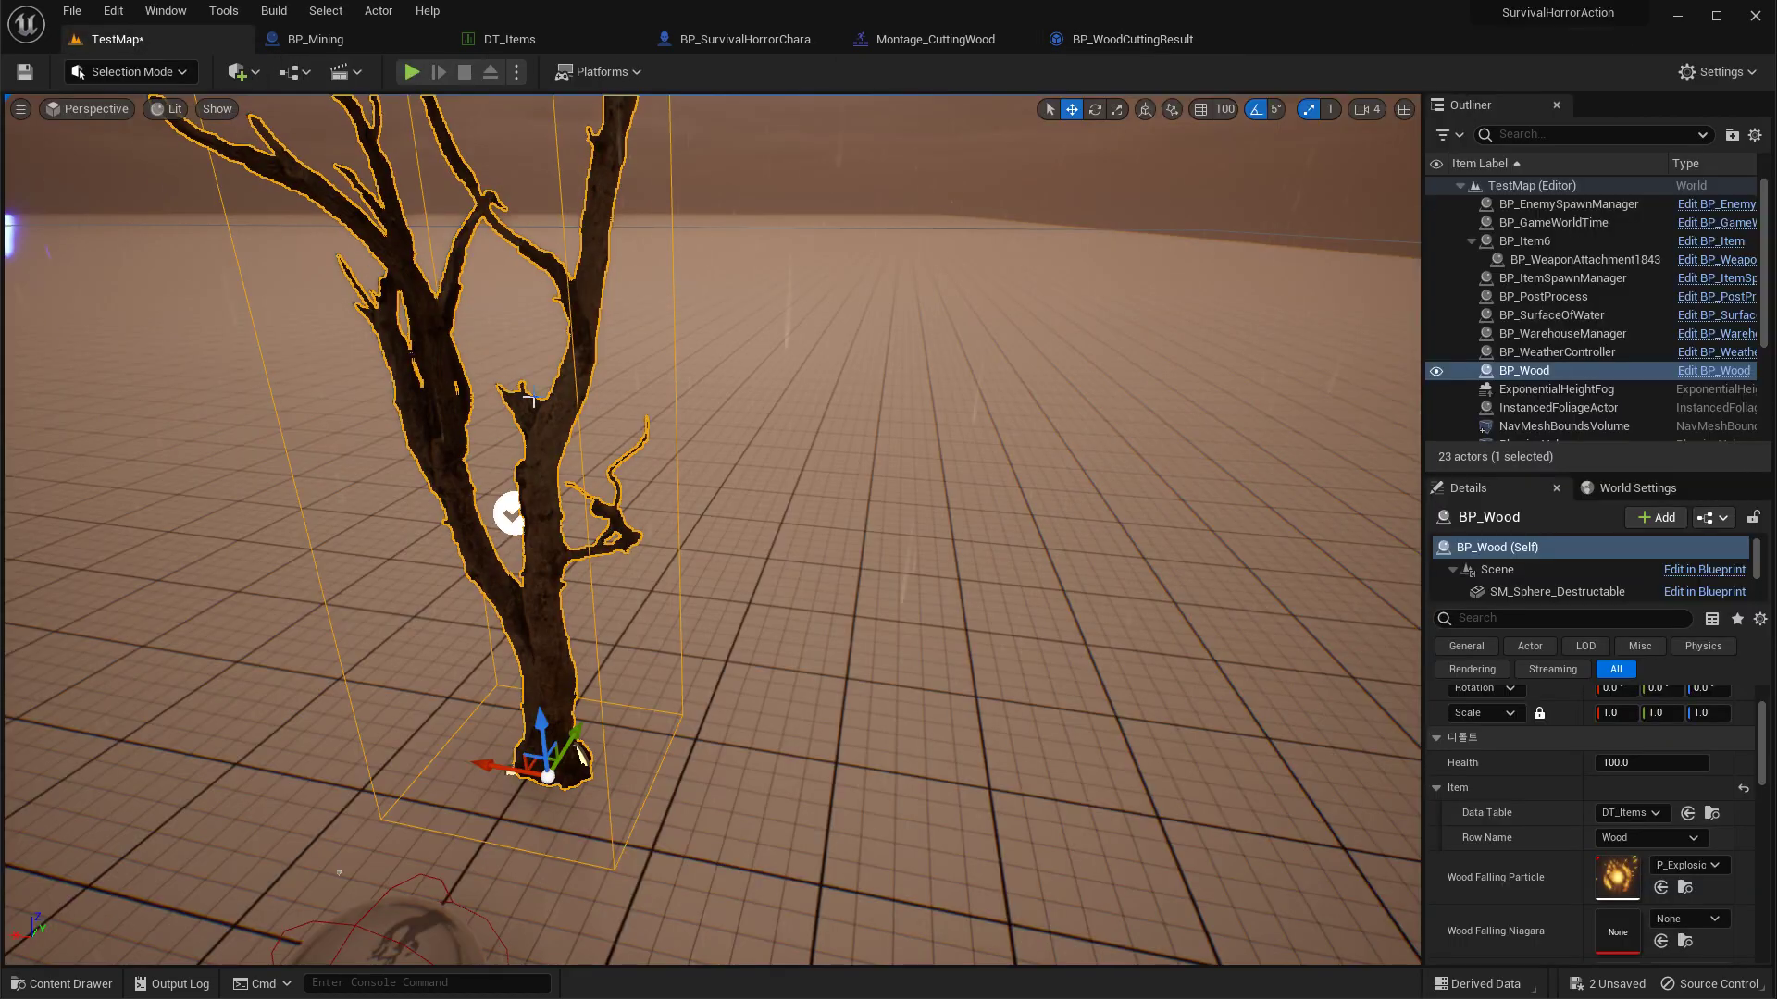
pyautogui.moveTo(601, 399)
pyautogui.mouseDown(button='right')
pyautogui.moveTo(601, 529)
pyautogui.moveTo(556, 527)
pyautogui.mouseUp(button='right')
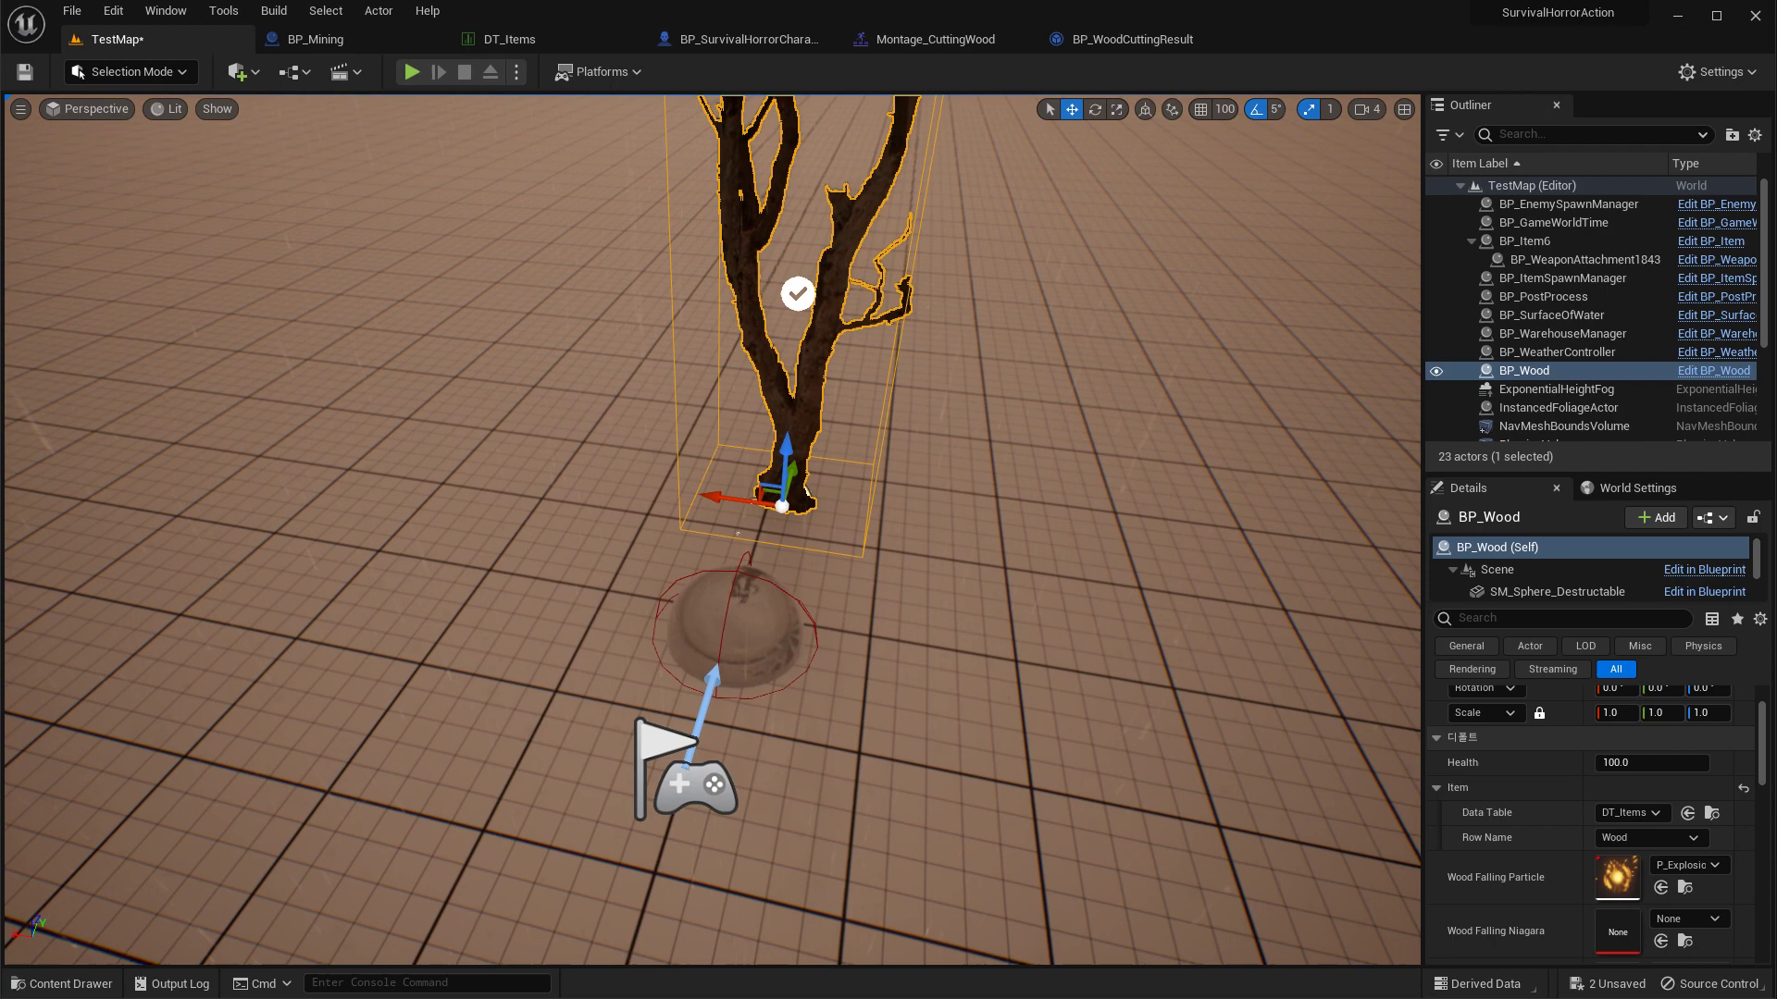
pyautogui.moveTo(556, 528)
pyautogui.mouseDown(button='right')
pyautogui.moveTo(555, 486)
pyautogui.moveTo(555, 507)
pyautogui.mouseUp(button='right')
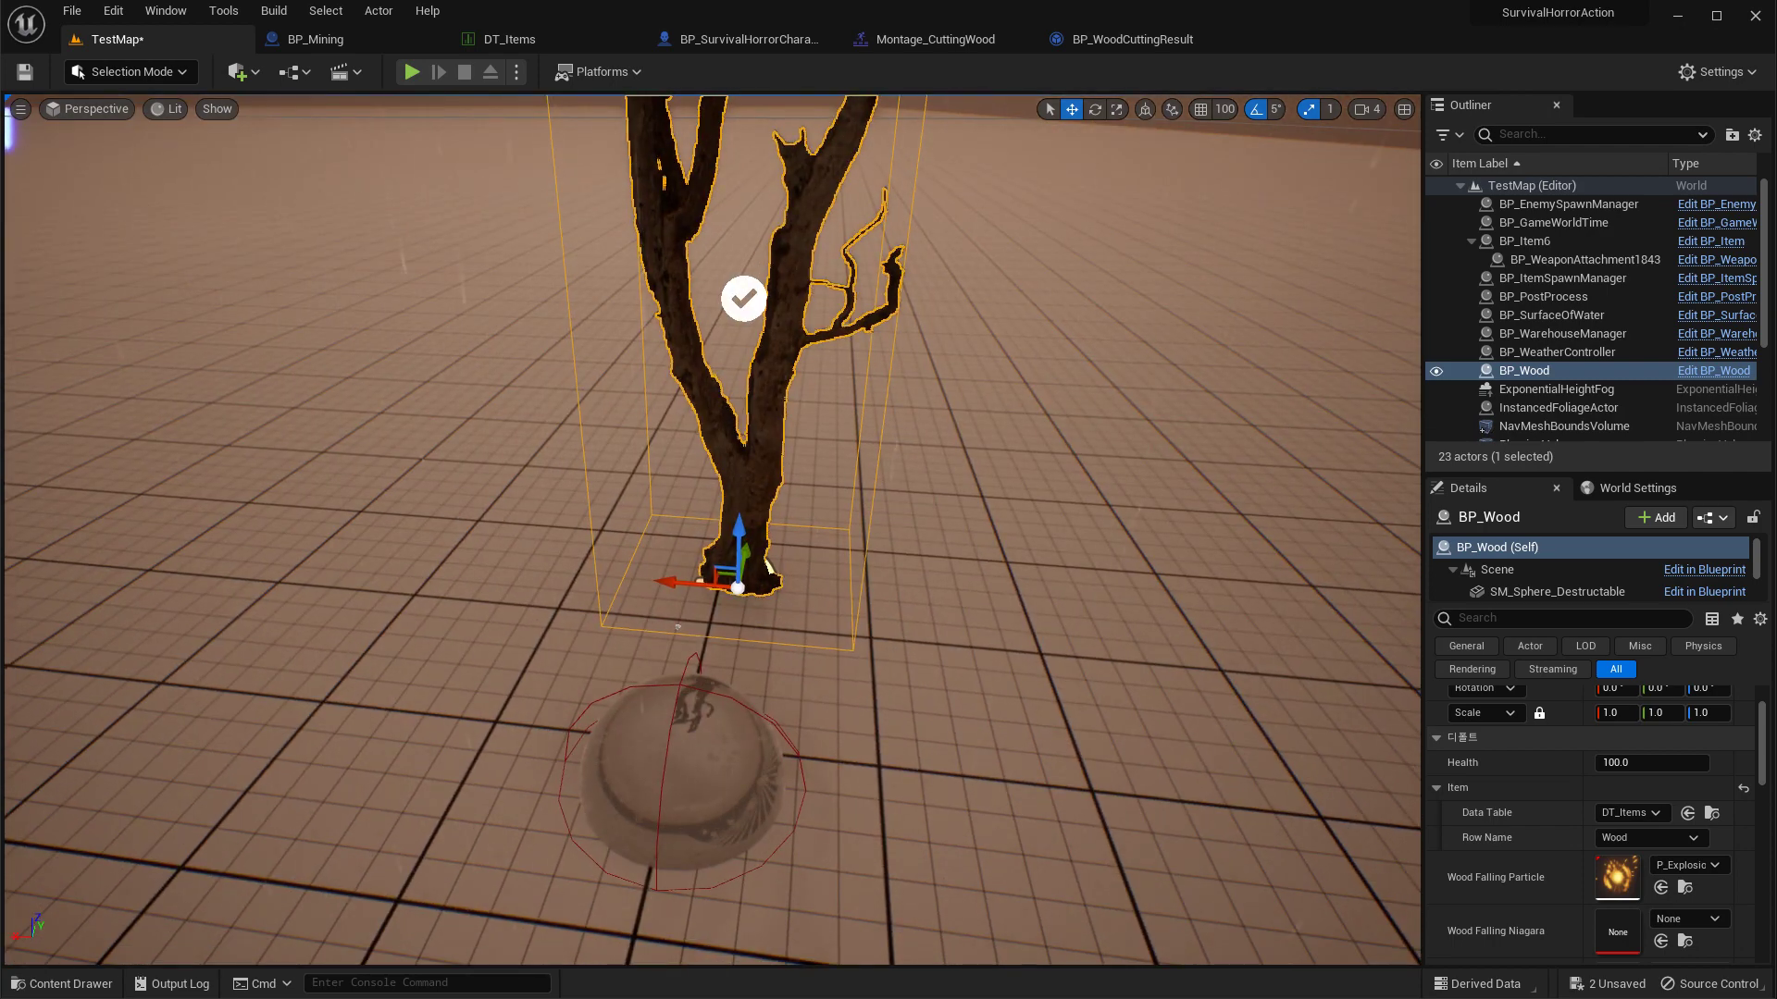
pyautogui.moveTo(659, 410); pyautogui.dragTo(659, 472, button='right')
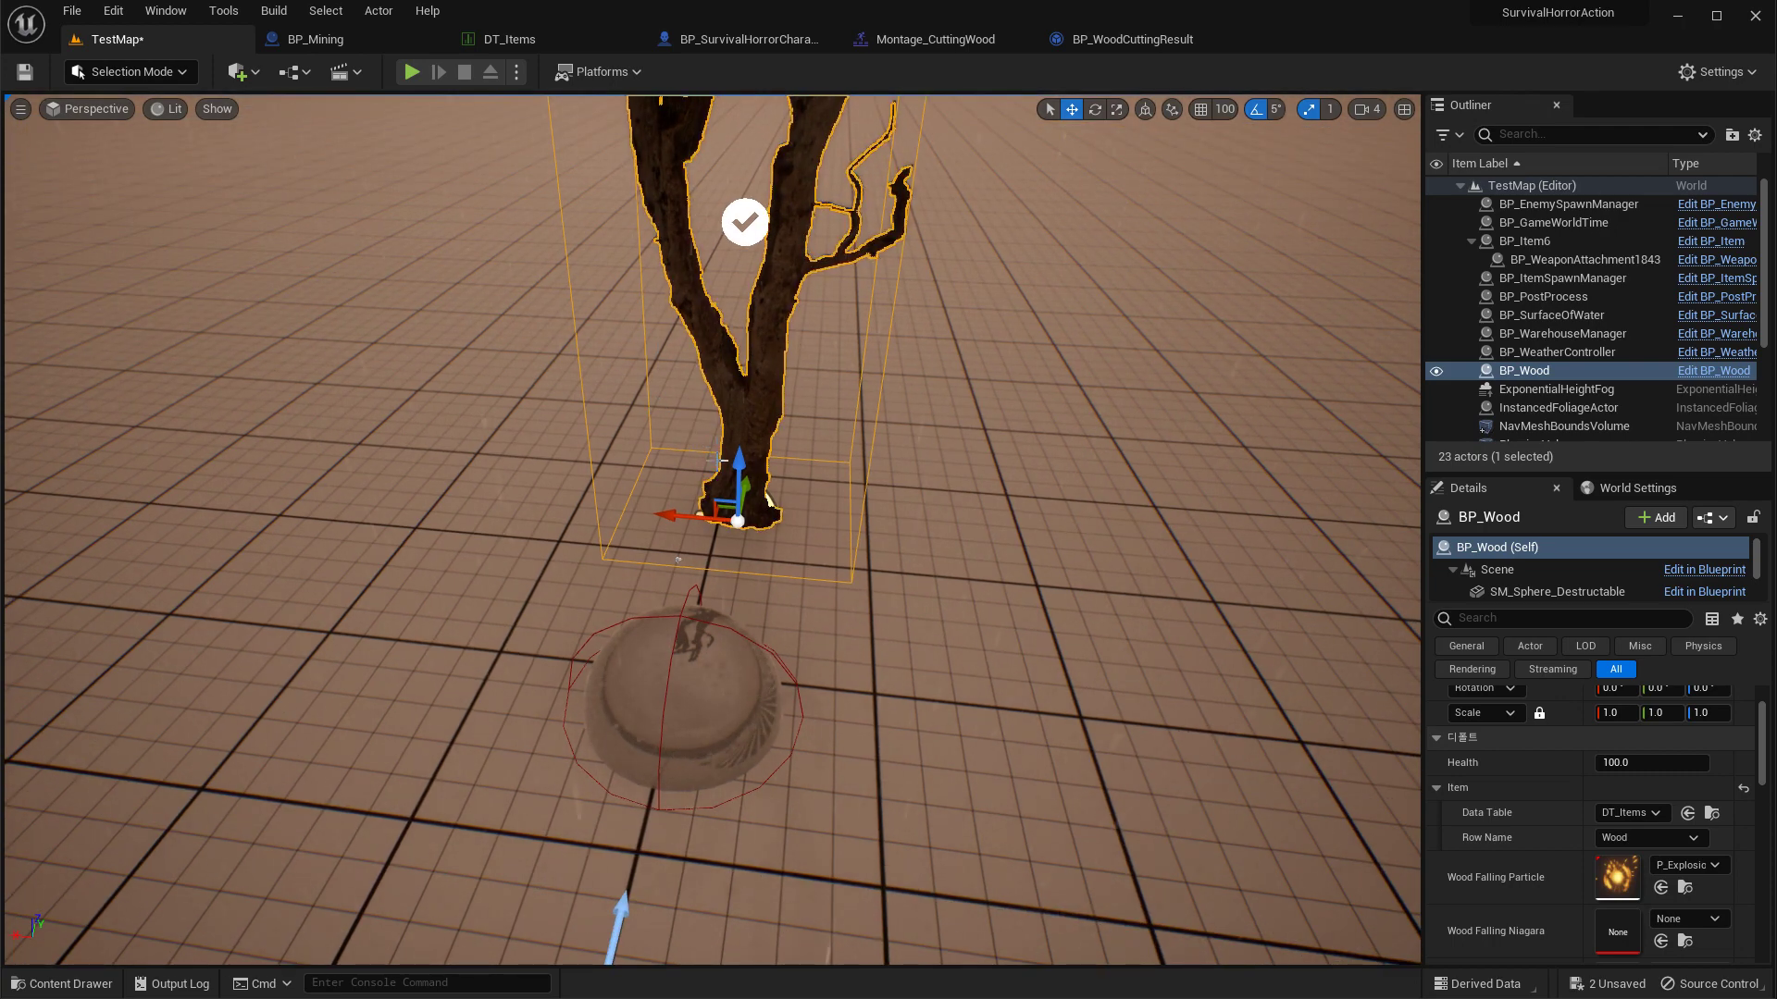
pyautogui.moveTo(695, 528)
pyautogui.mouseDown(button='right')
pyautogui.moveTo(695, 549)
pyautogui.moveTo(625, 555)
pyautogui.moveTo(736, 555)
pyautogui.moveTo(680, 556)
pyautogui.mouseUp(button='right')
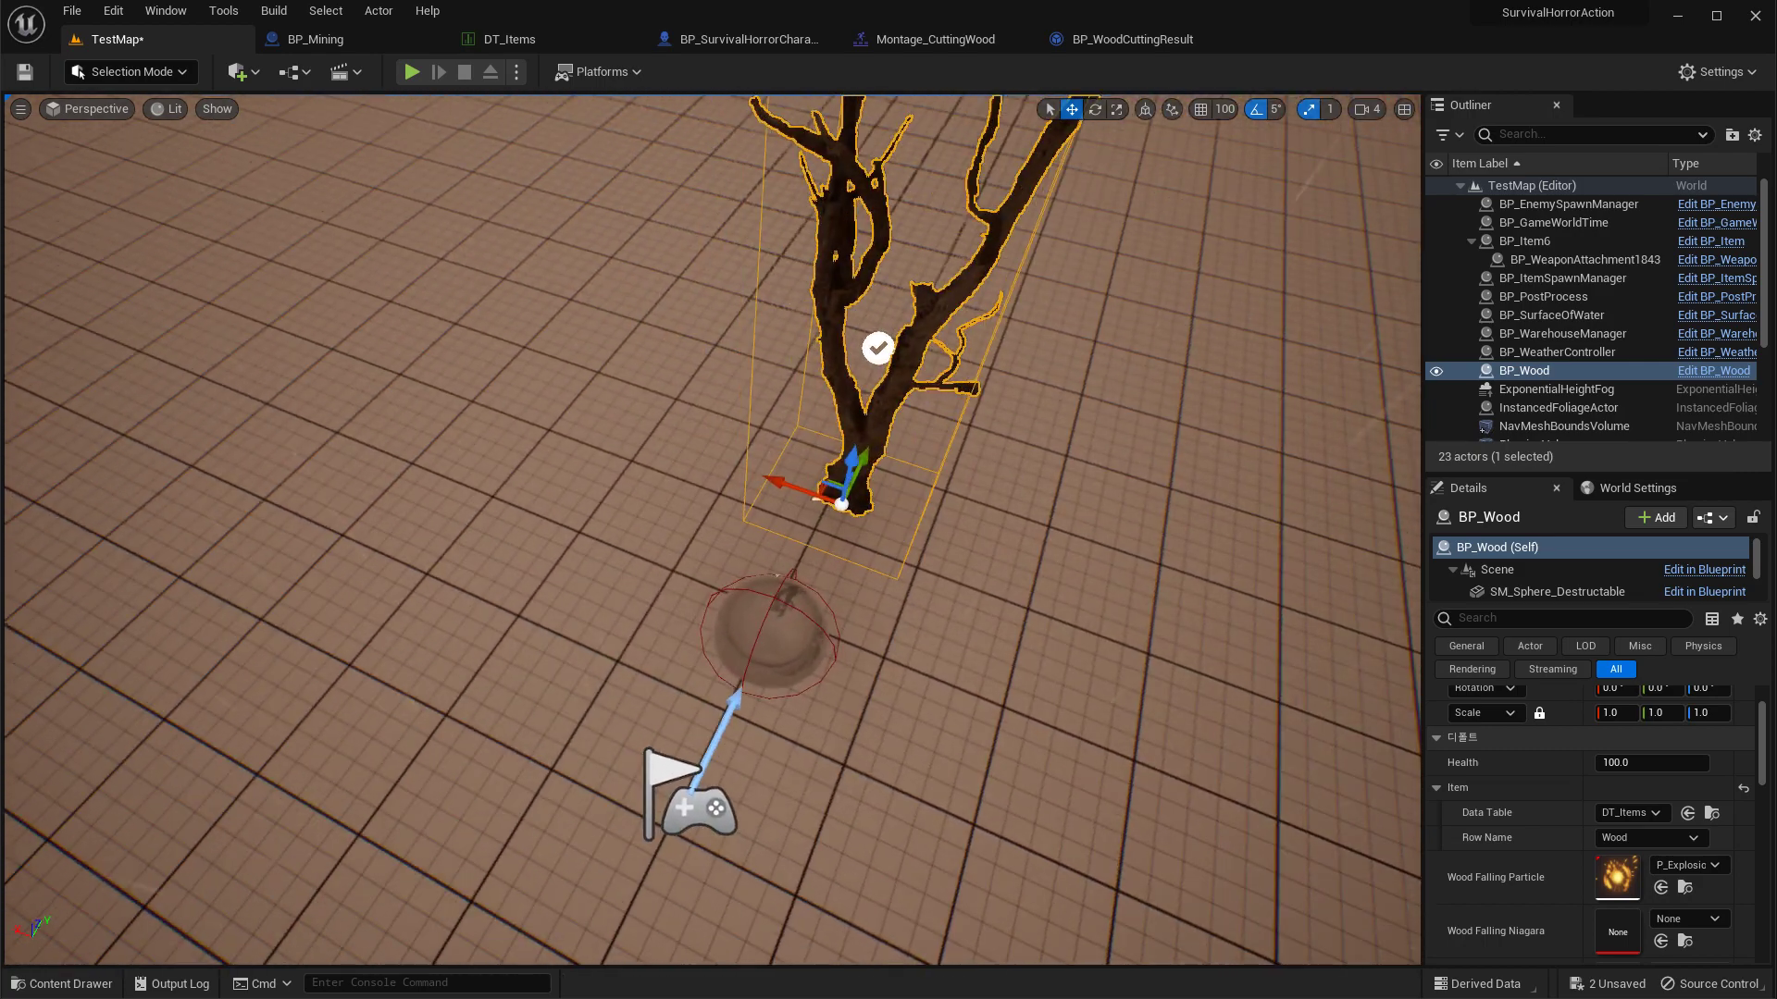
pyautogui.press('w')
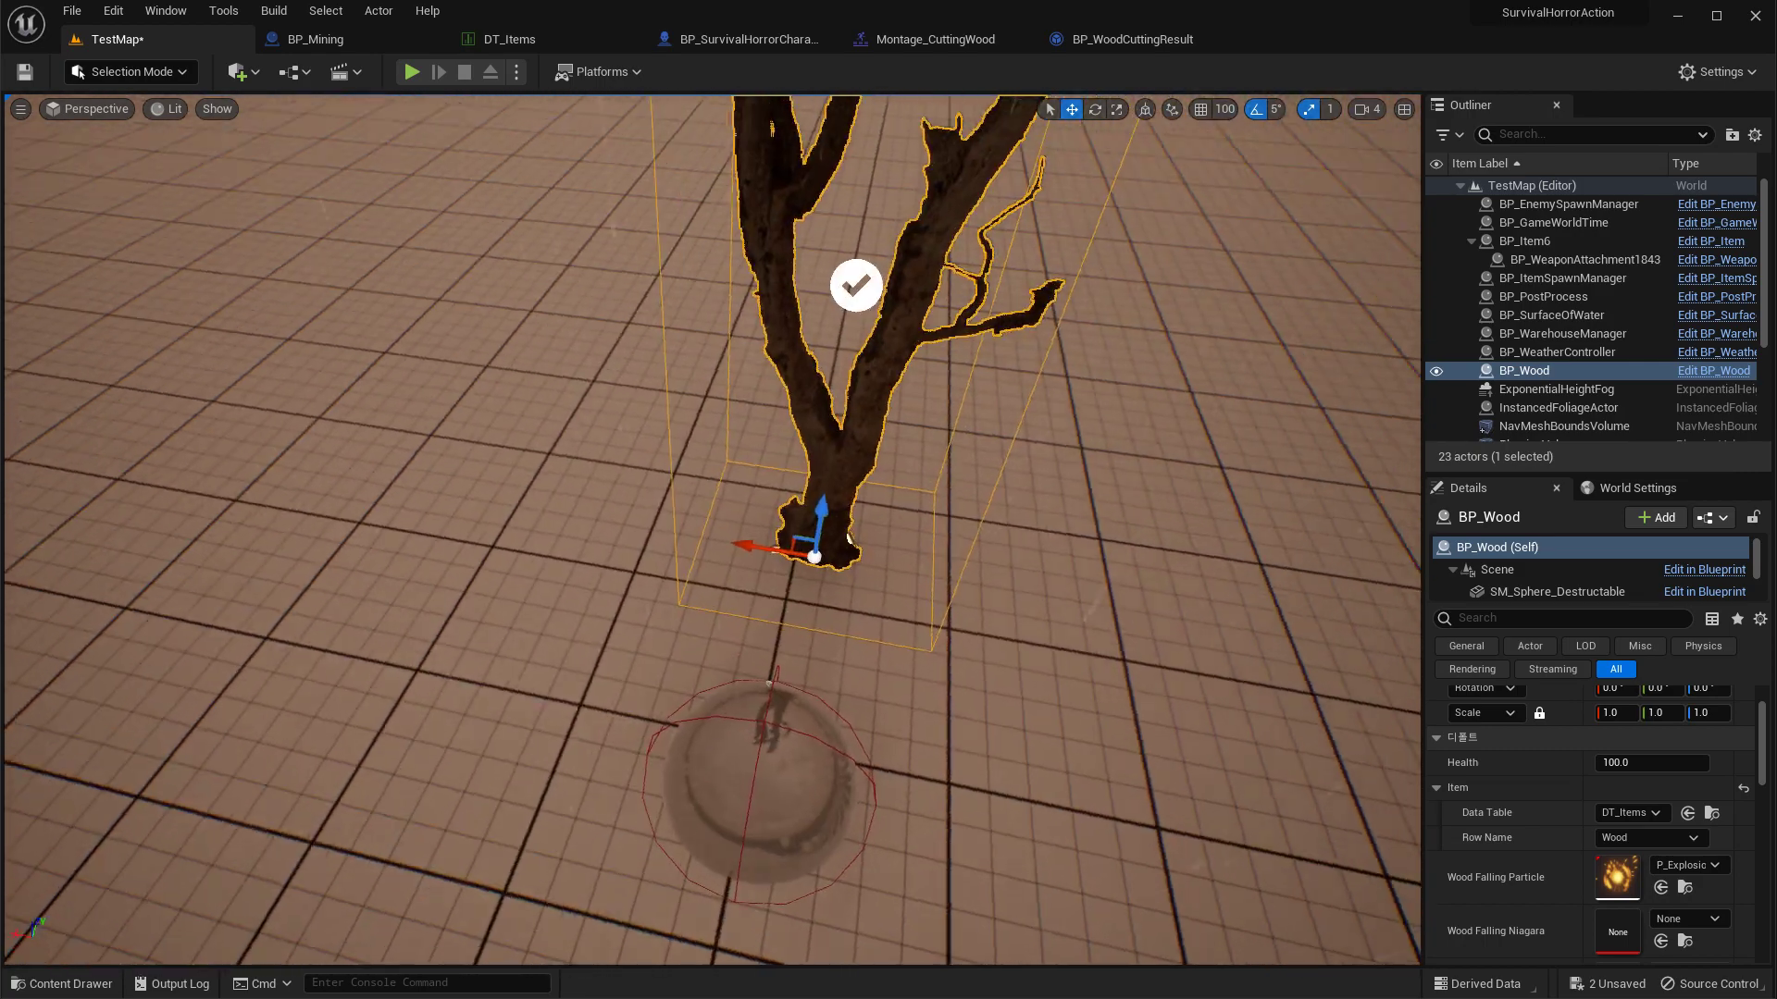